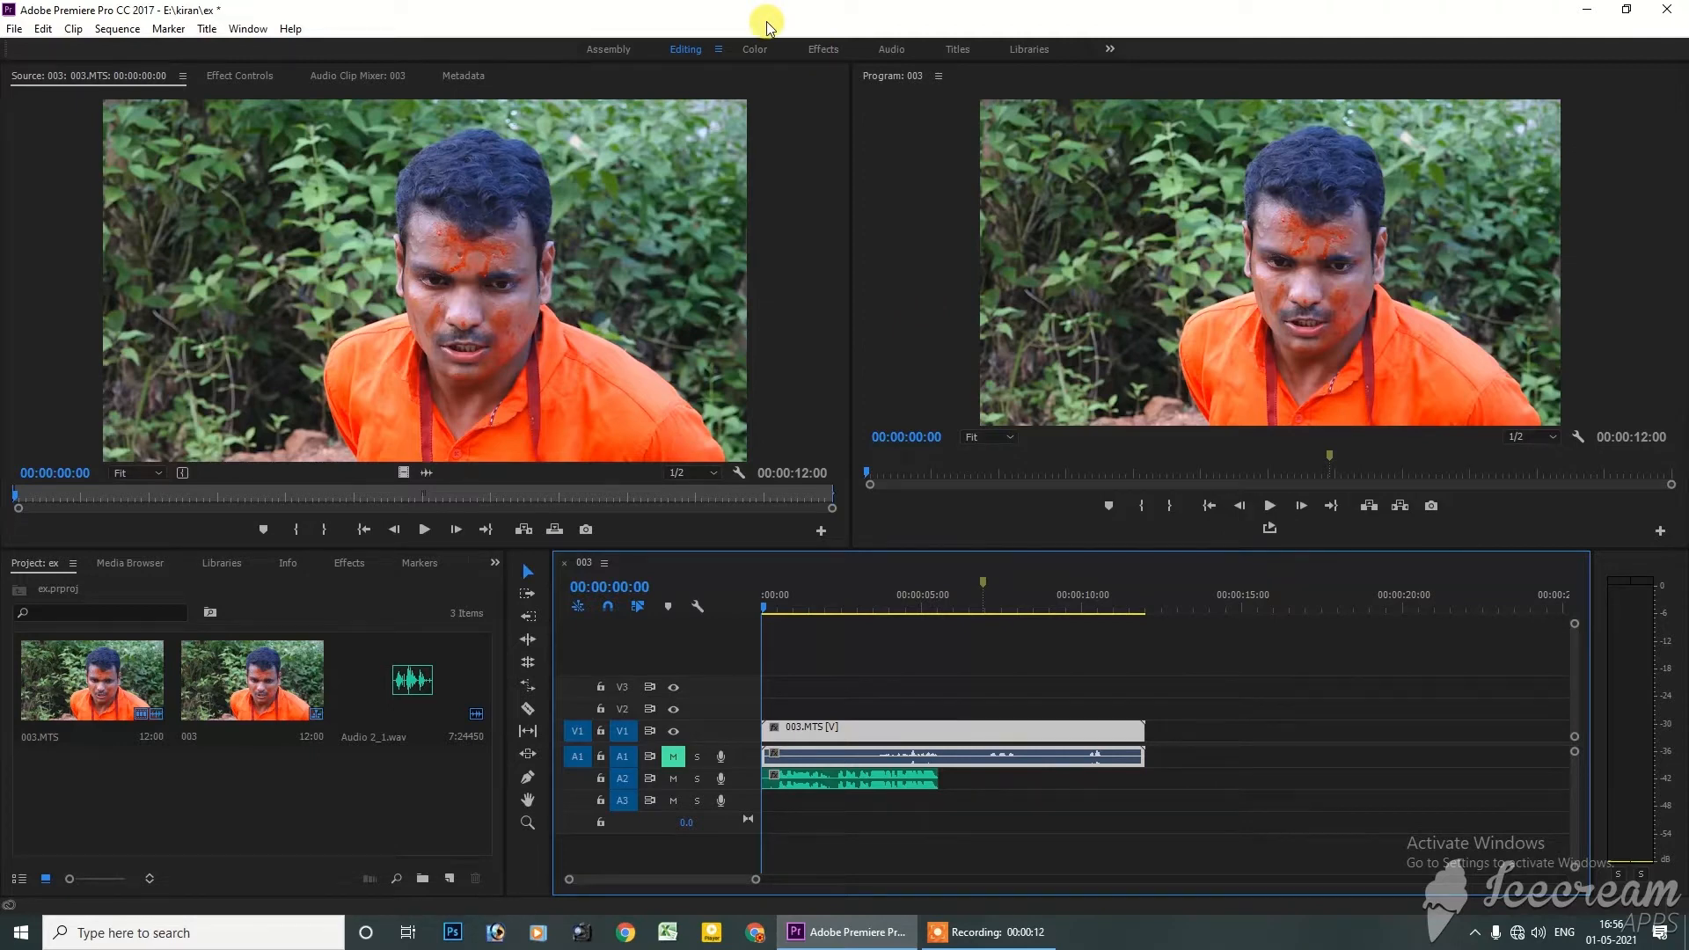
# Play the opening seconds of the sequence twice from the start and watch the master audio level meters
pyautogui.press('space')
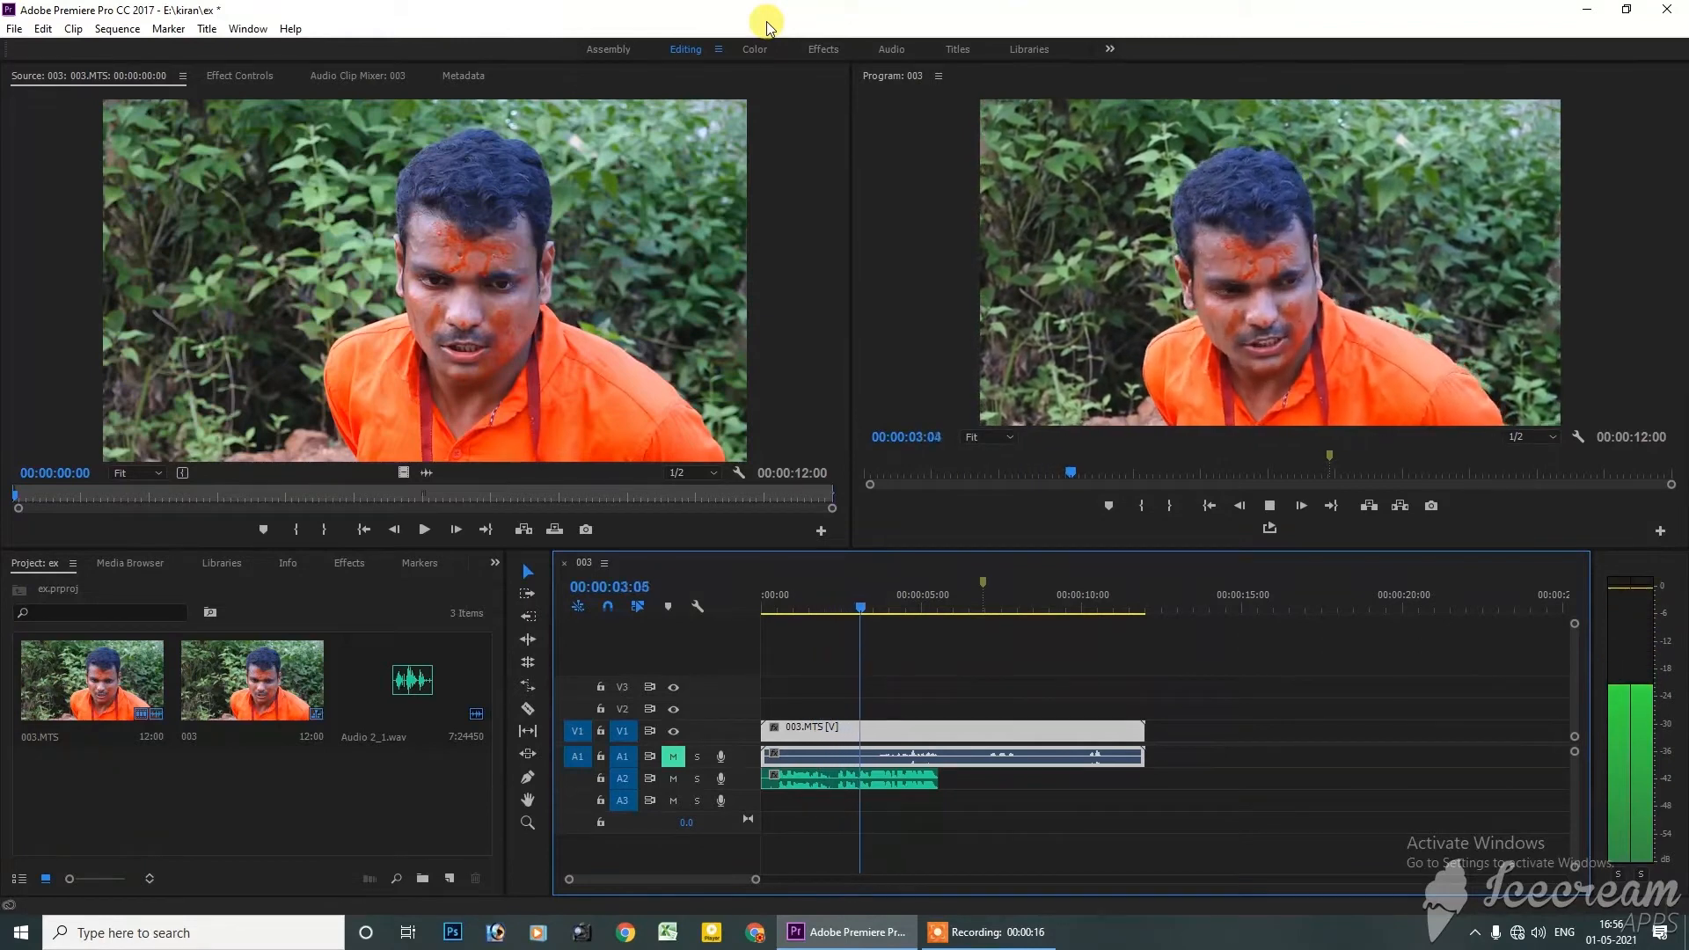
pyautogui.press('space')
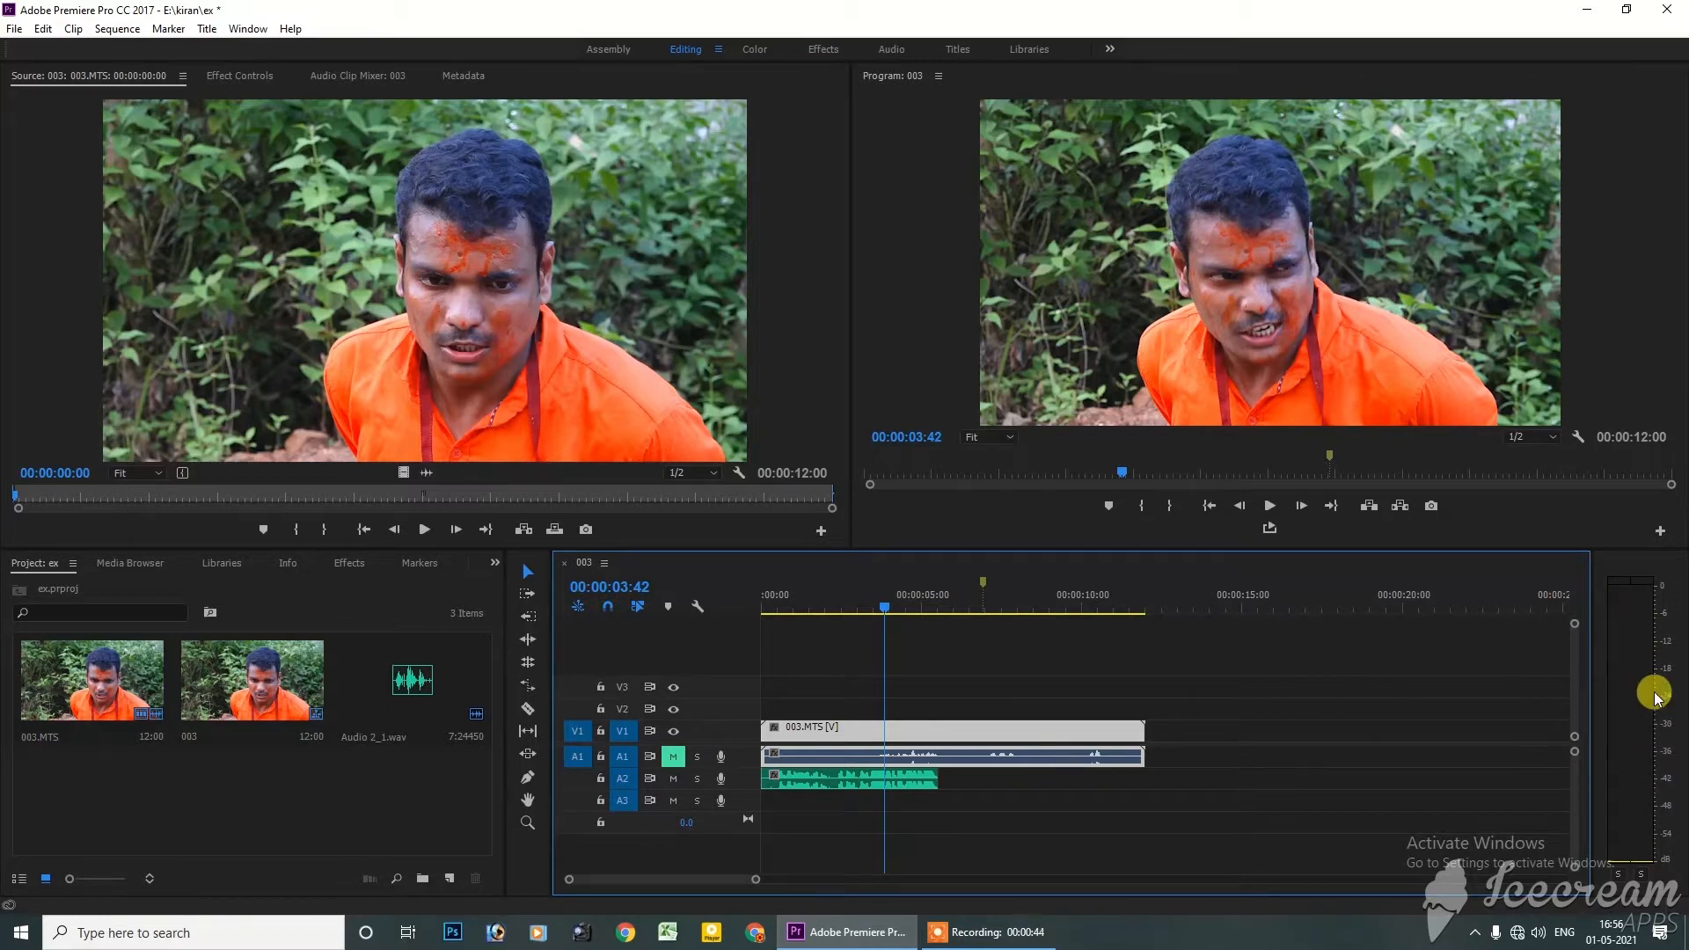
pyautogui.click(769, 606)
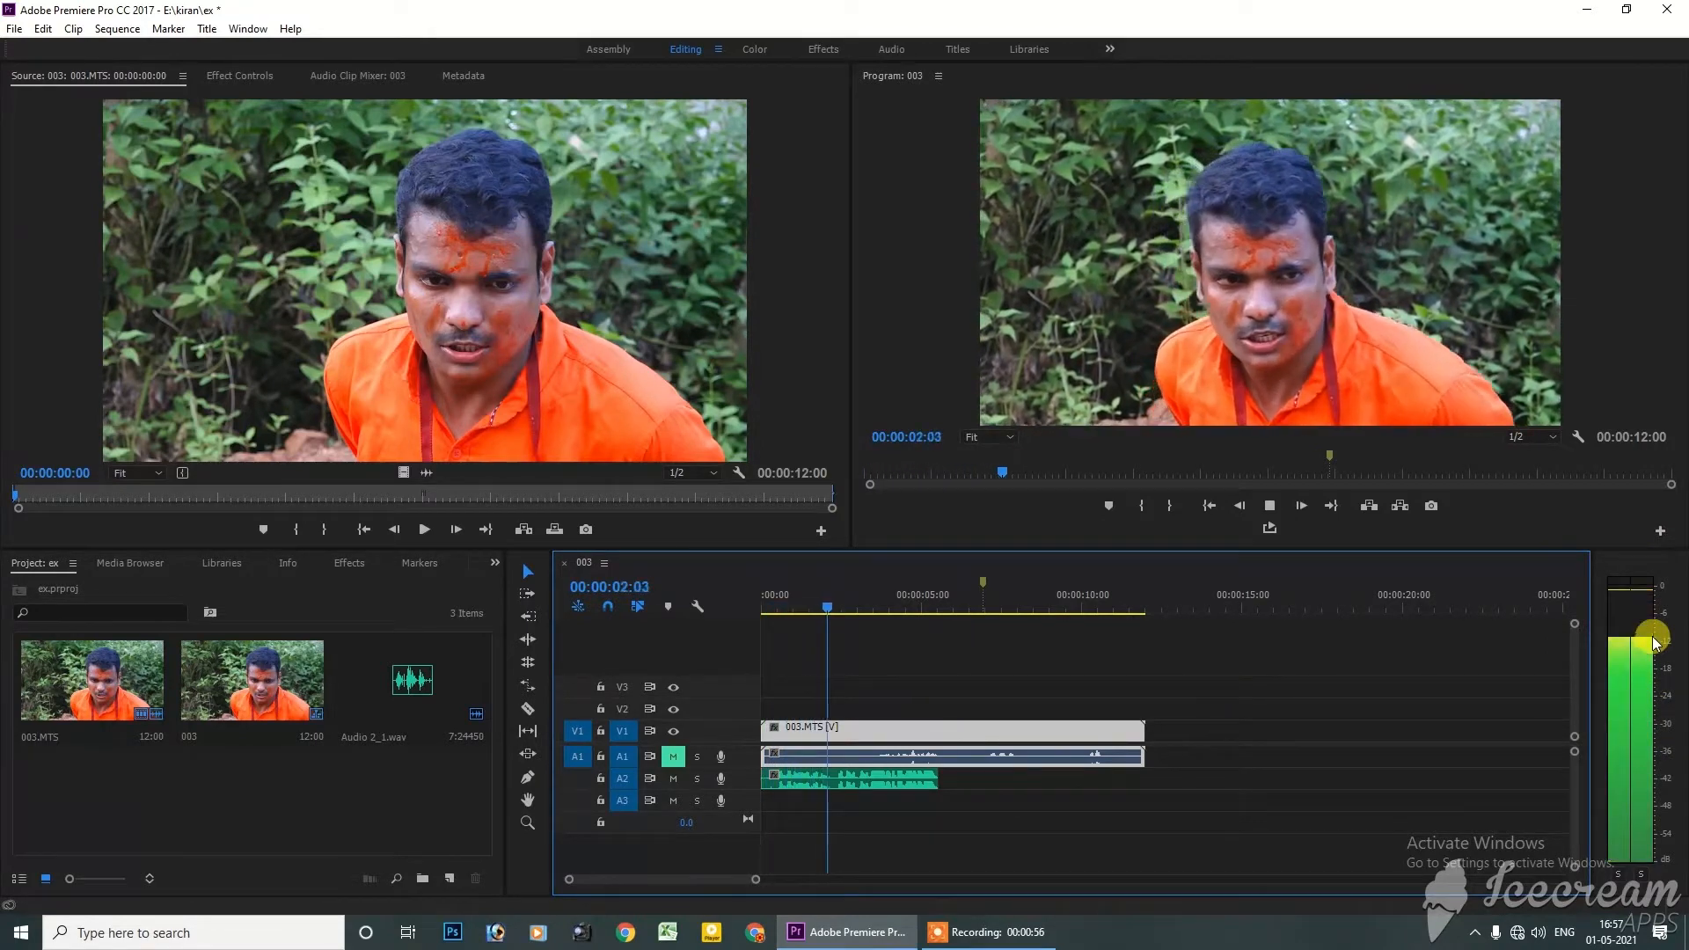
pyautogui.press('space')
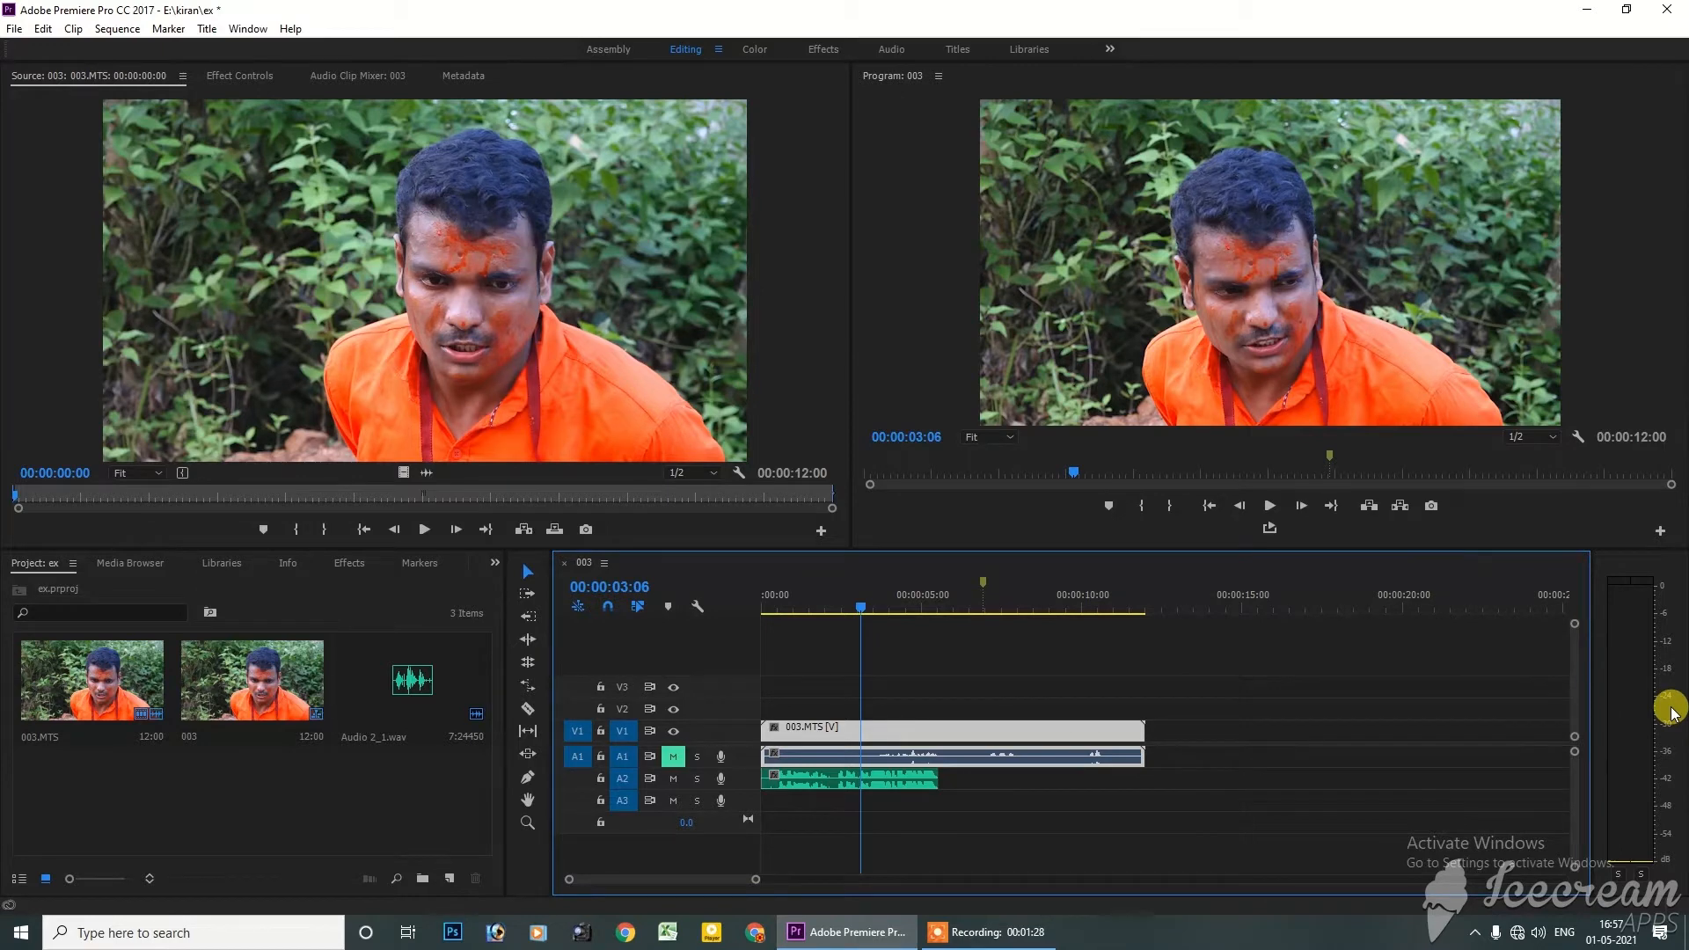
# Show the Audio Clip Mixer and play the sequence from the start to check the Audio 2 level
pyautogui.click(253, 79)
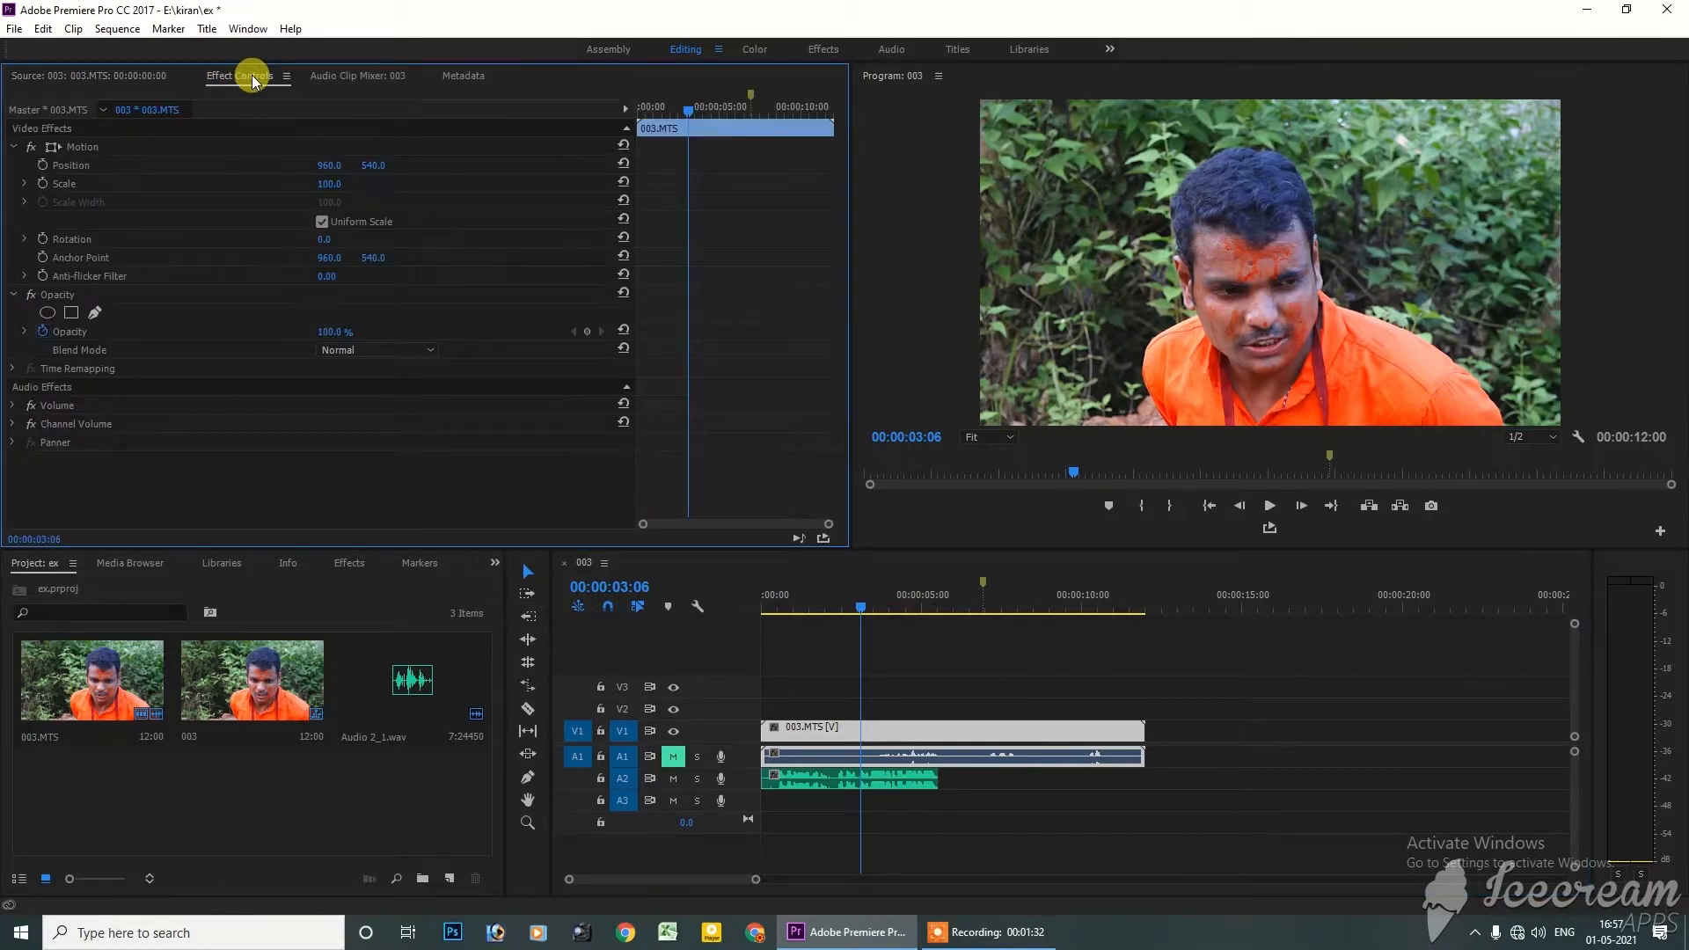
pyautogui.click(347, 76)
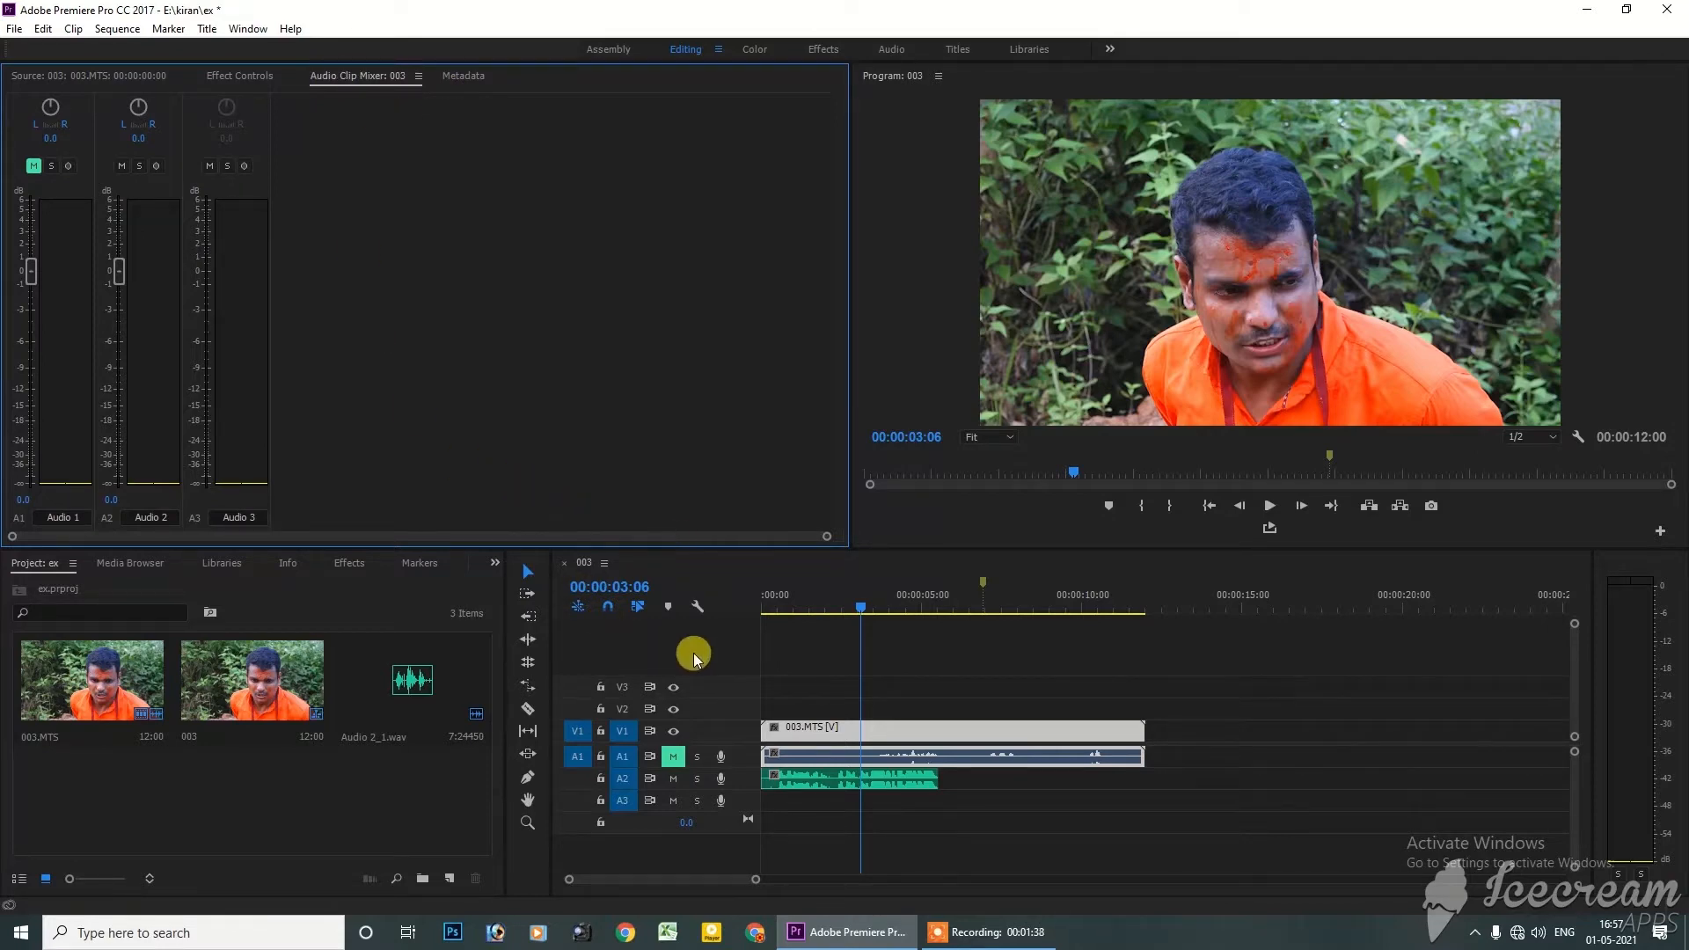
pyautogui.moveTo(846, 603); pyautogui.dragTo(509, 614)
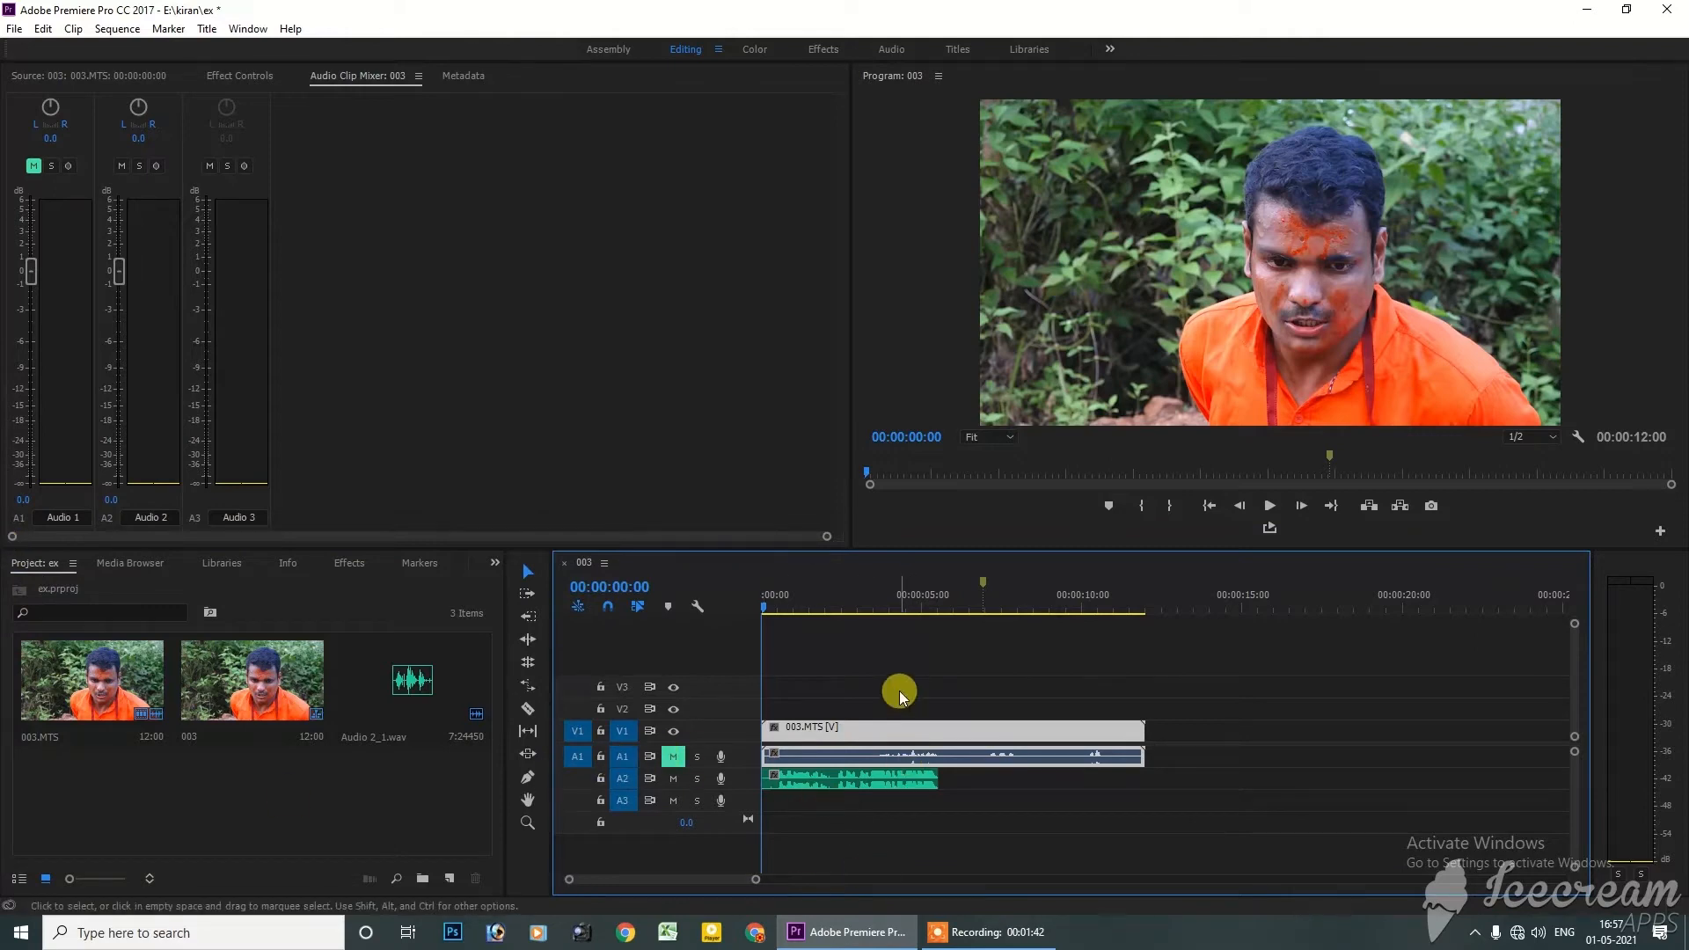
pyautogui.press('space')
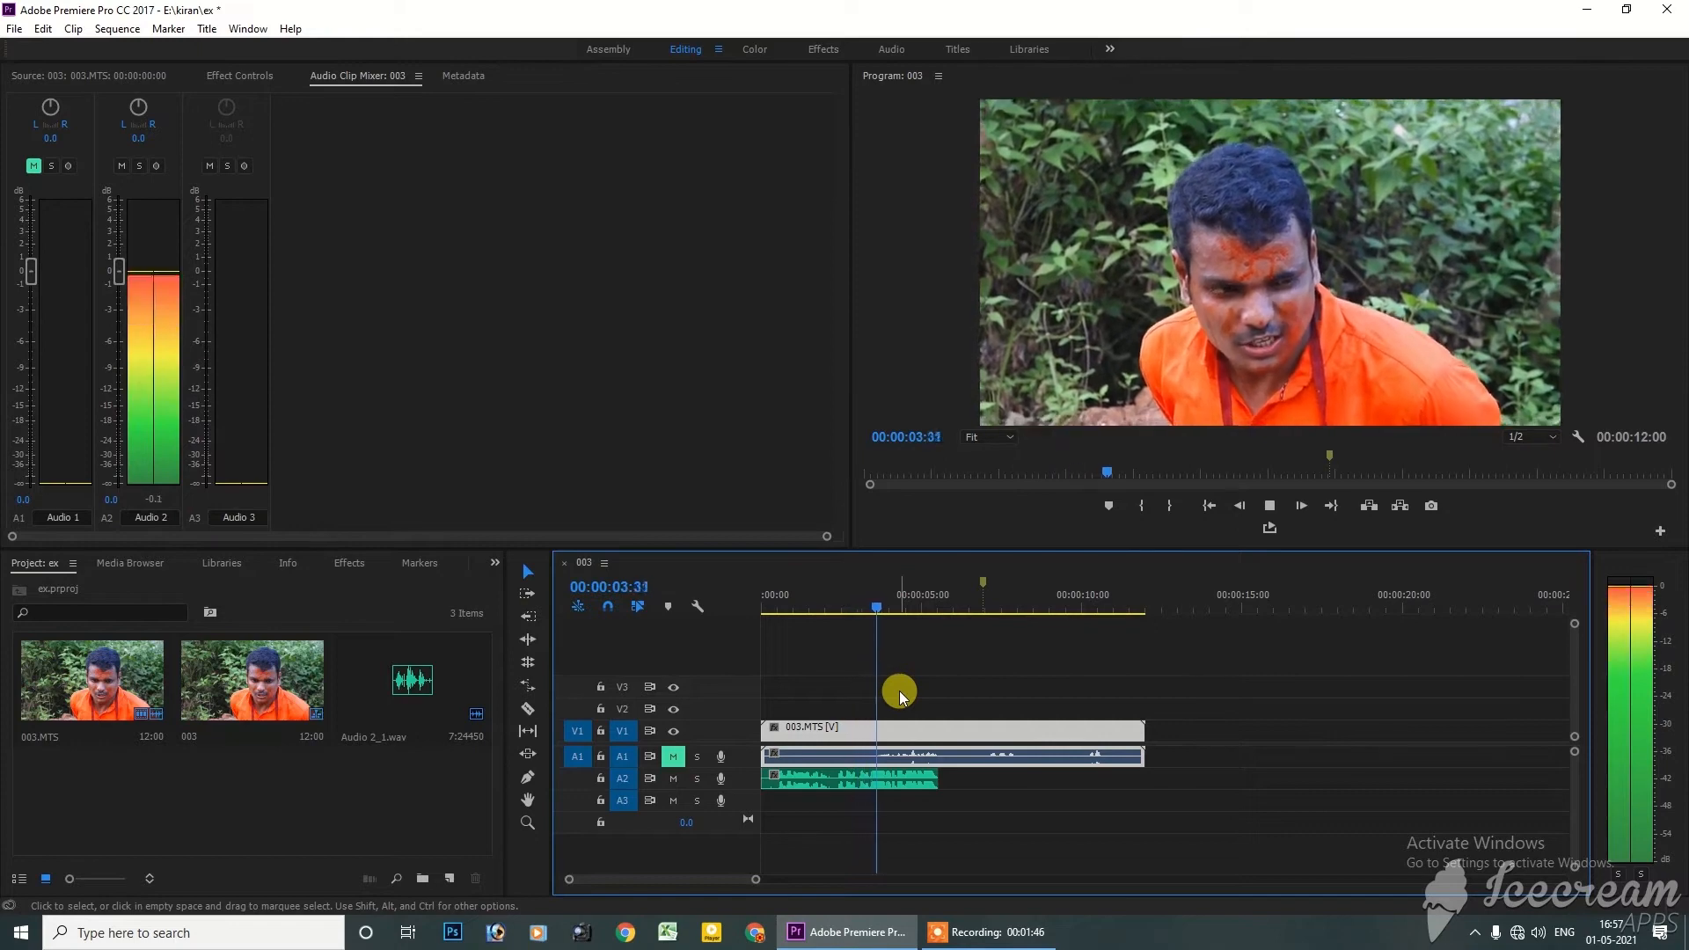
pyautogui.press('space')
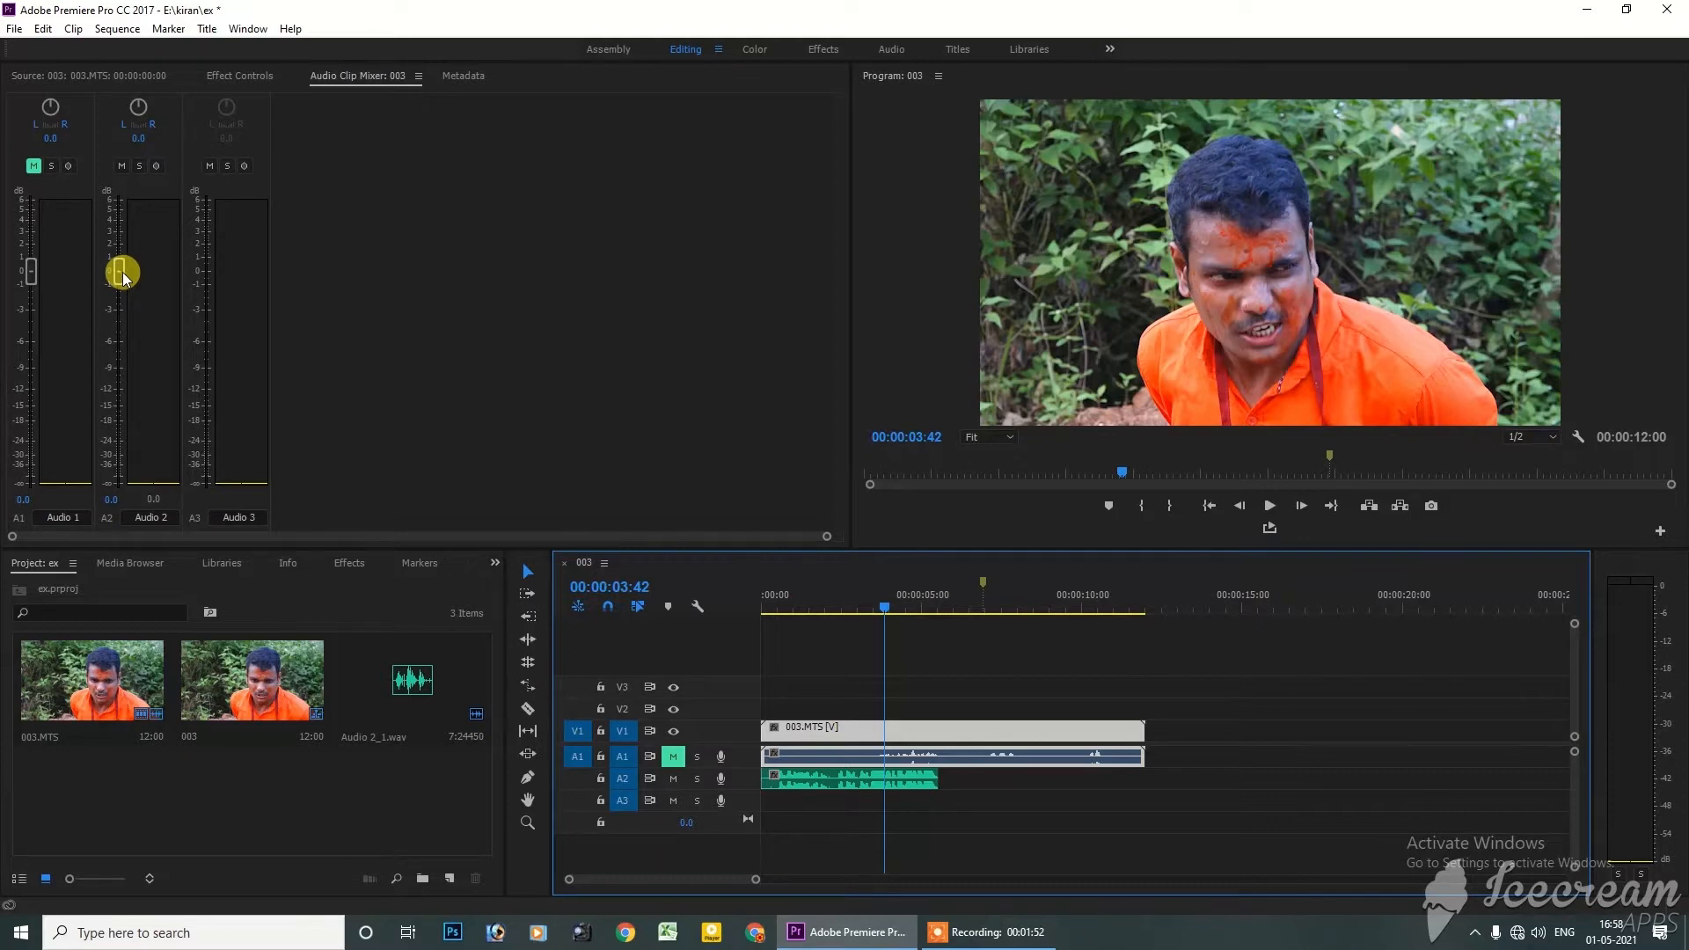
# Lower the Audio 2 clip volume to about -4.2 dB and play the sequence to check the level
pyautogui.moveTo(121, 277); pyautogui.dragTo(128, 322)
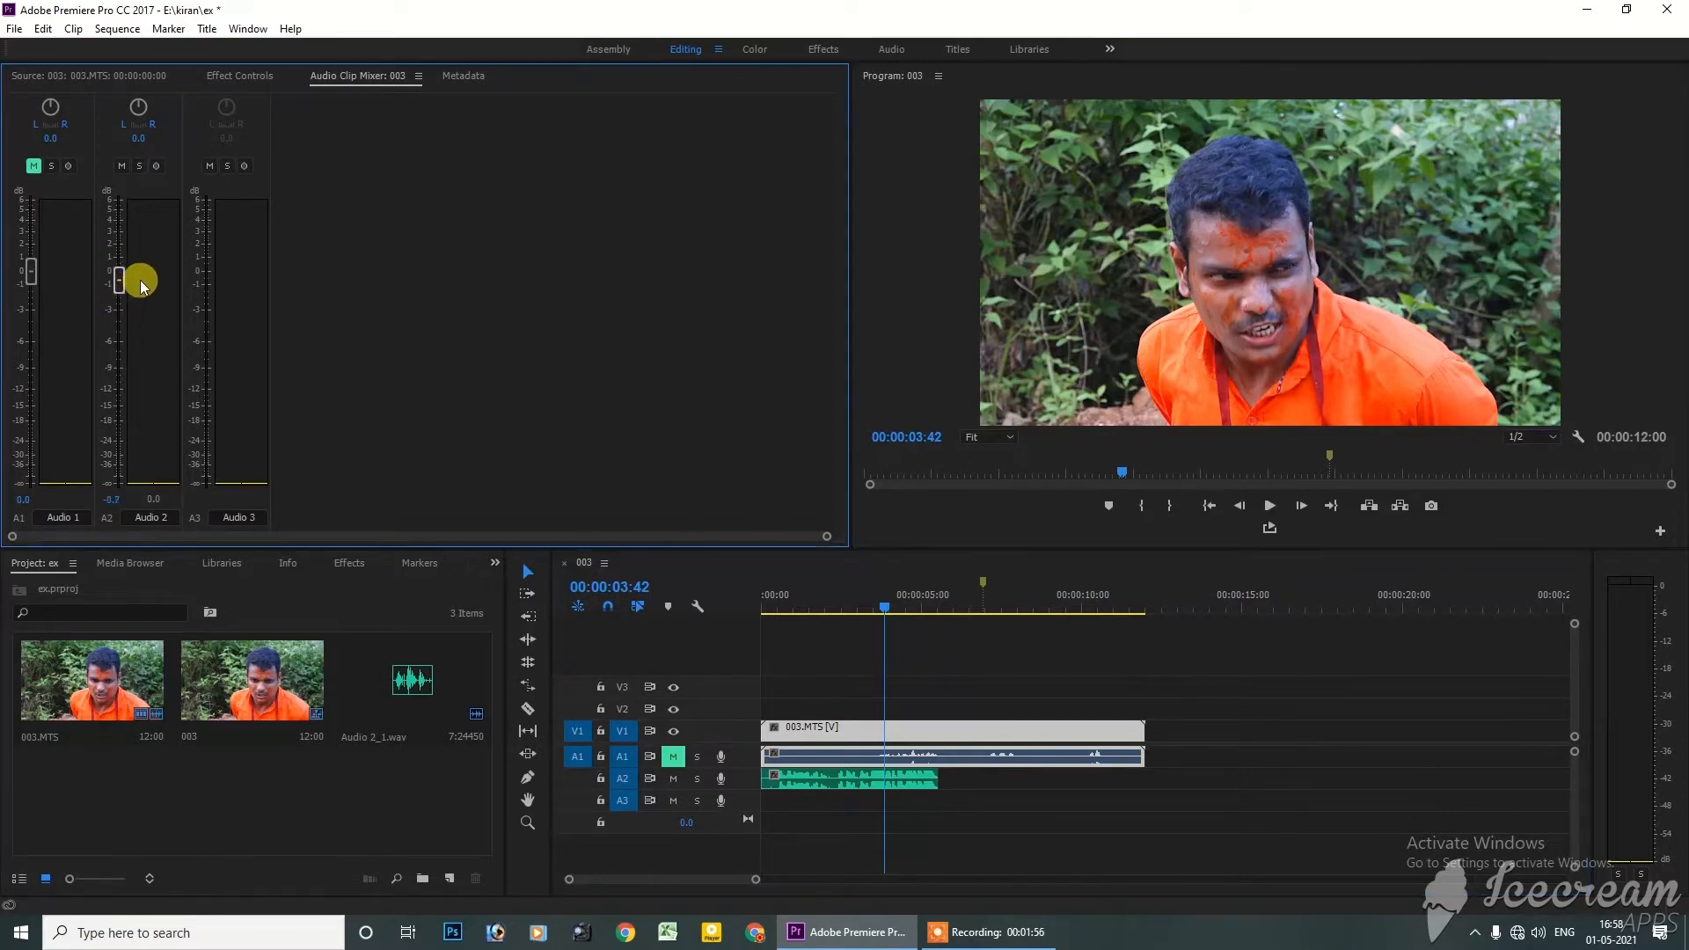
pyautogui.moveTo(145, 319); pyautogui.dragTo(147, 329)
pyautogui.moveTo(827, 602); pyautogui.dragTo(628, 646)
pyautogui.press('space')
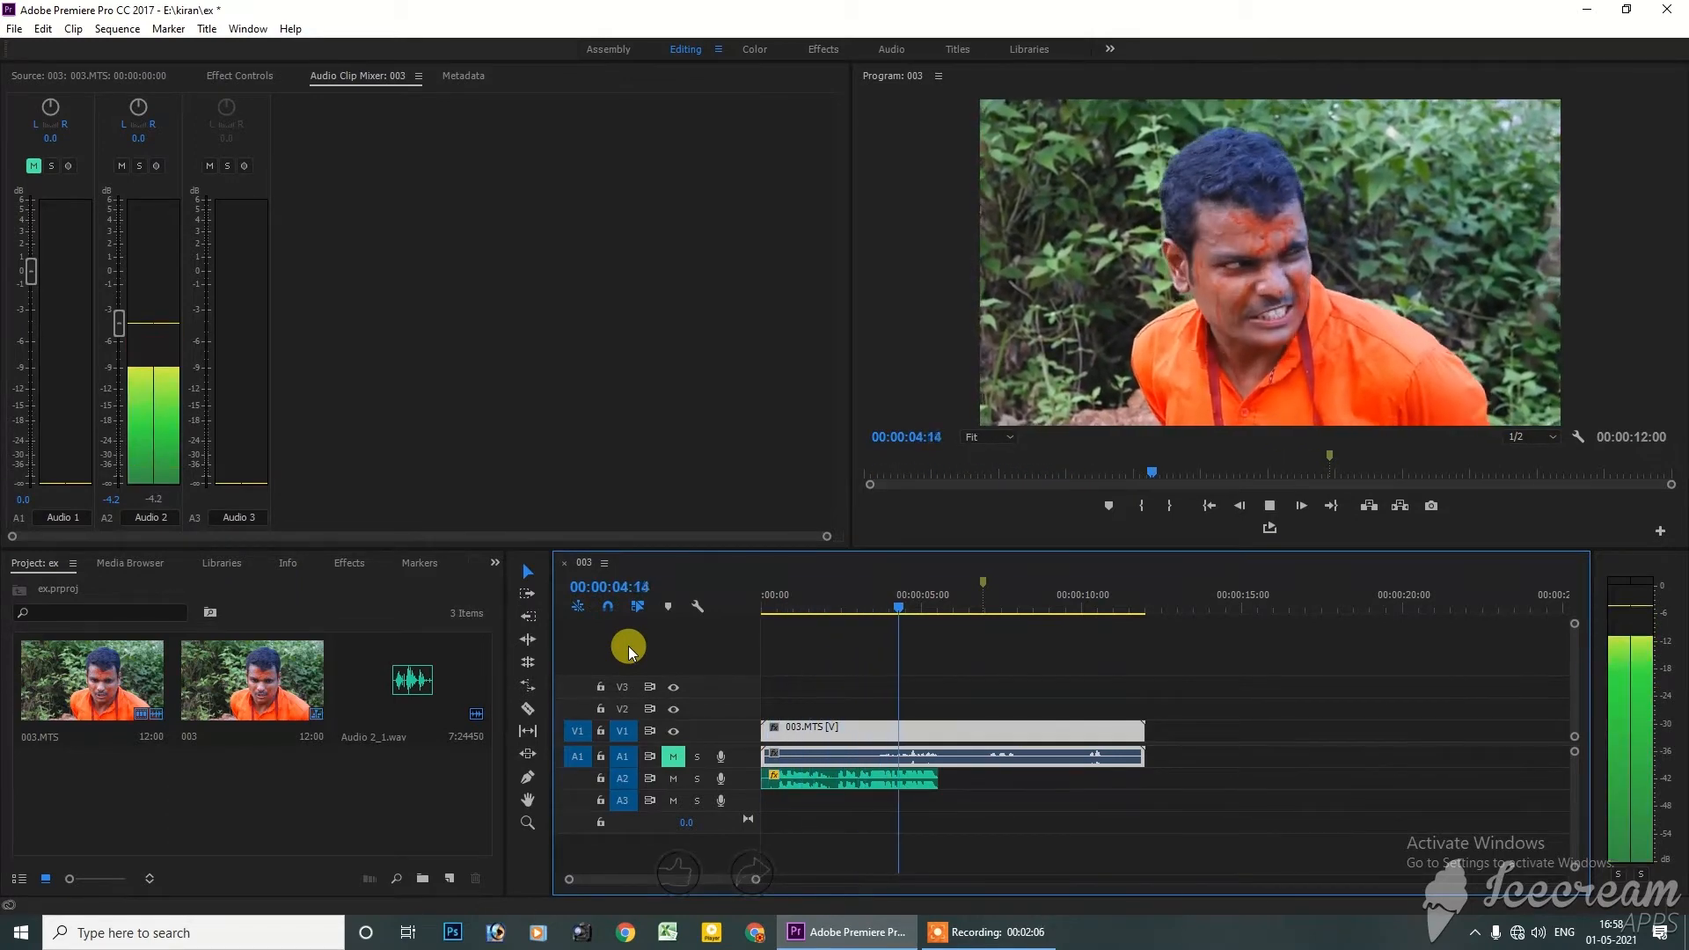
pyautogui.press('space')
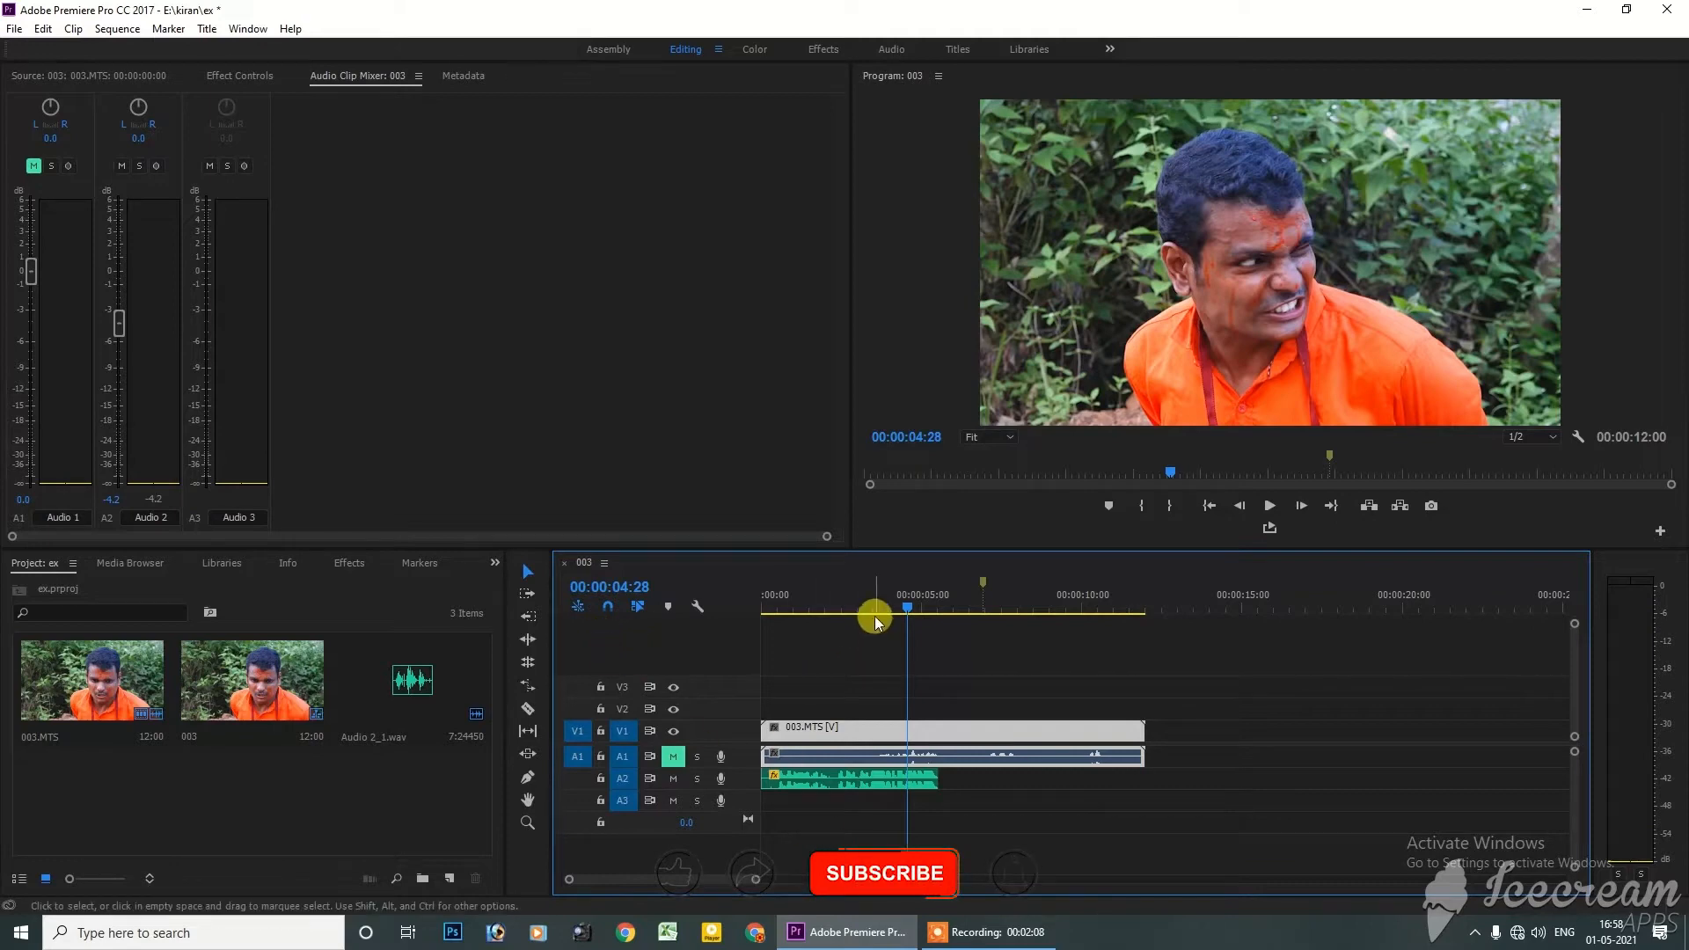
# Lower the Audio 2 clip volume to about -7.6 dB and play the sequence from the start to check it
pyautogui.moveTo(123, 325); pyautogui.dragTo(127, 362)
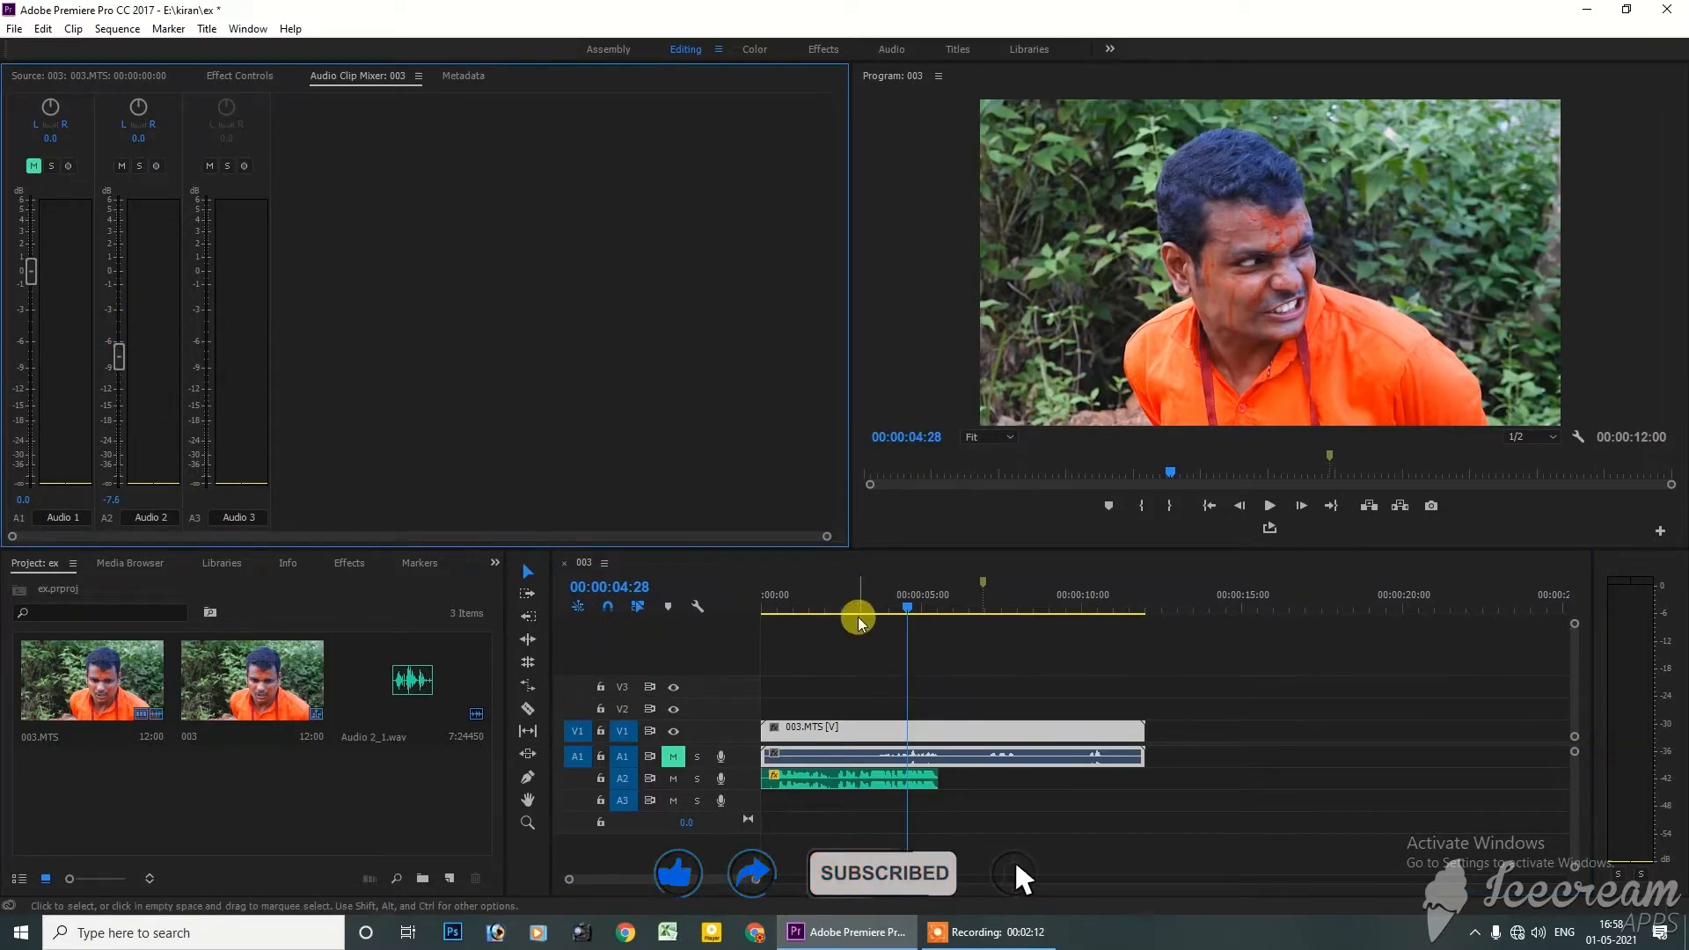
pyautogui.moveTo(855, 603); pyautogui.dragTo(498, 627)
pyautogui.press('space')
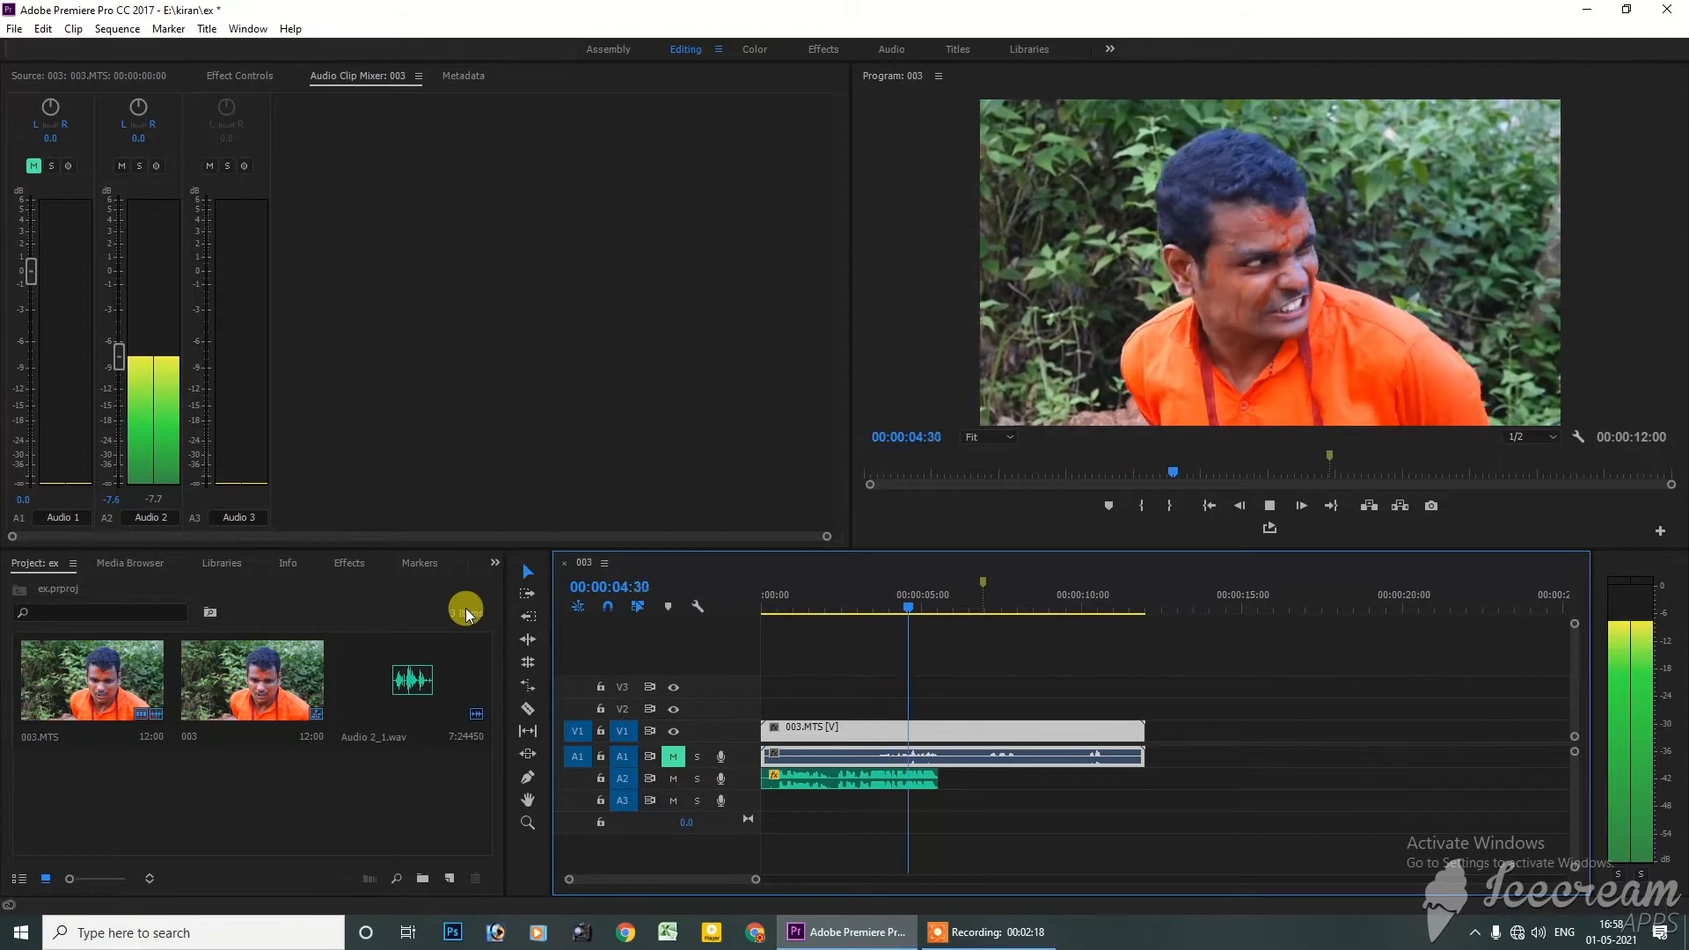
pyautogui.press('space')
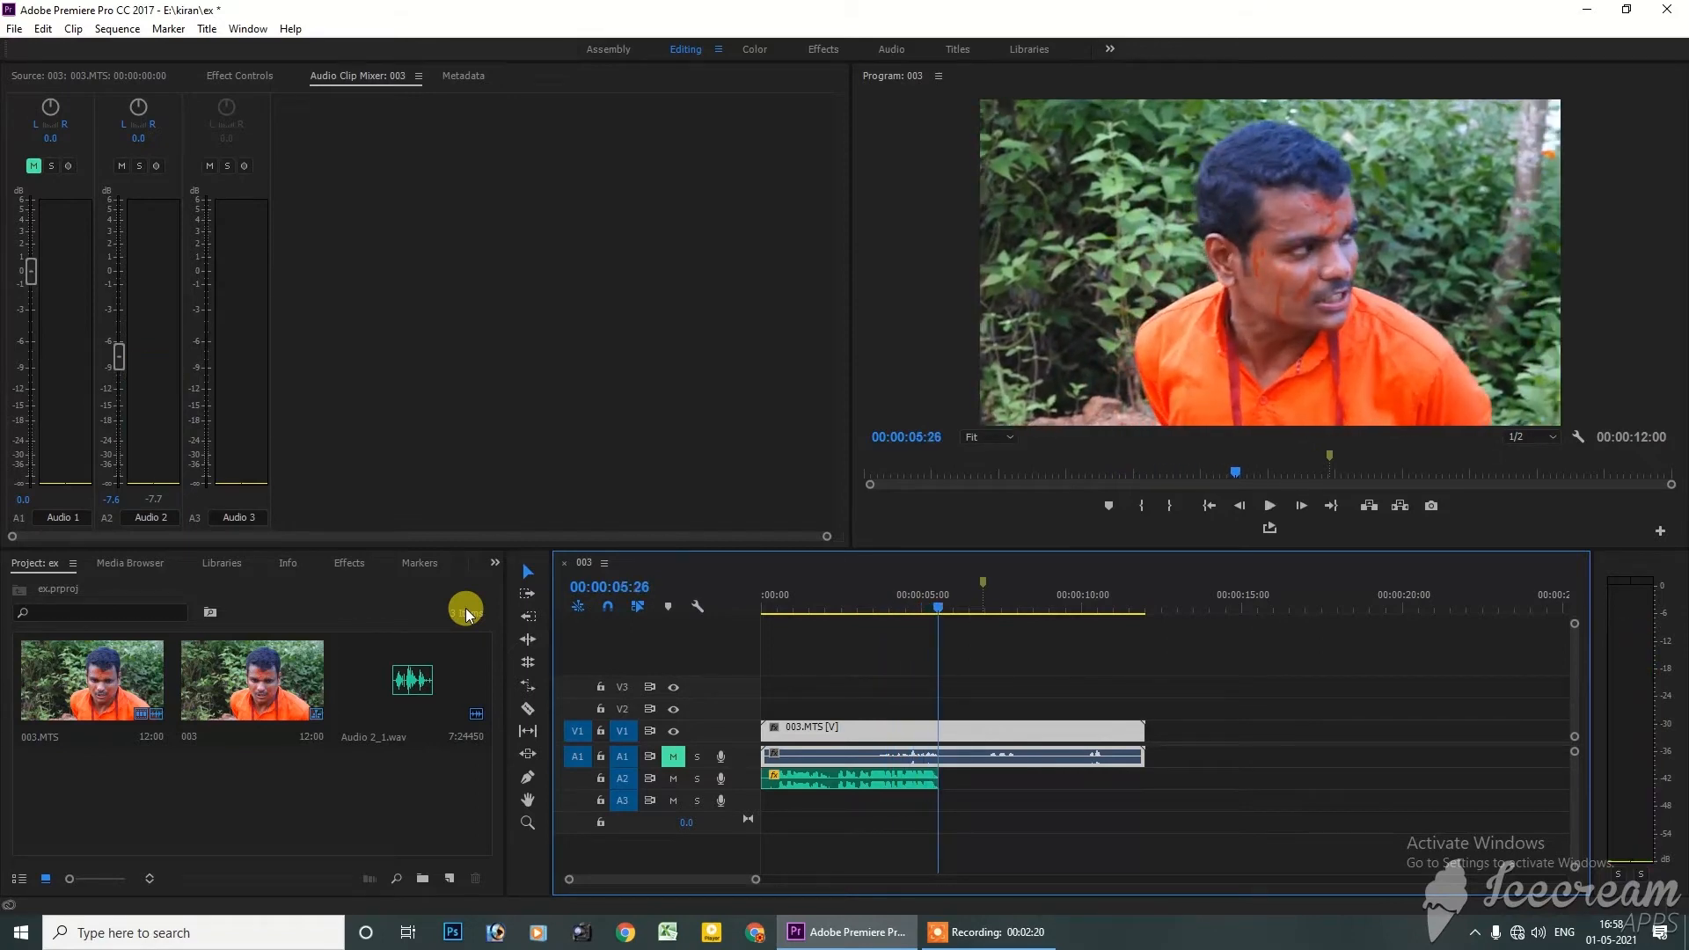
# Select the audio clip on track A2 and play the sequence from the start to listen for background noise
pyautogui.moveTo(880, 600); pyautogui.dragTo(661, 608)
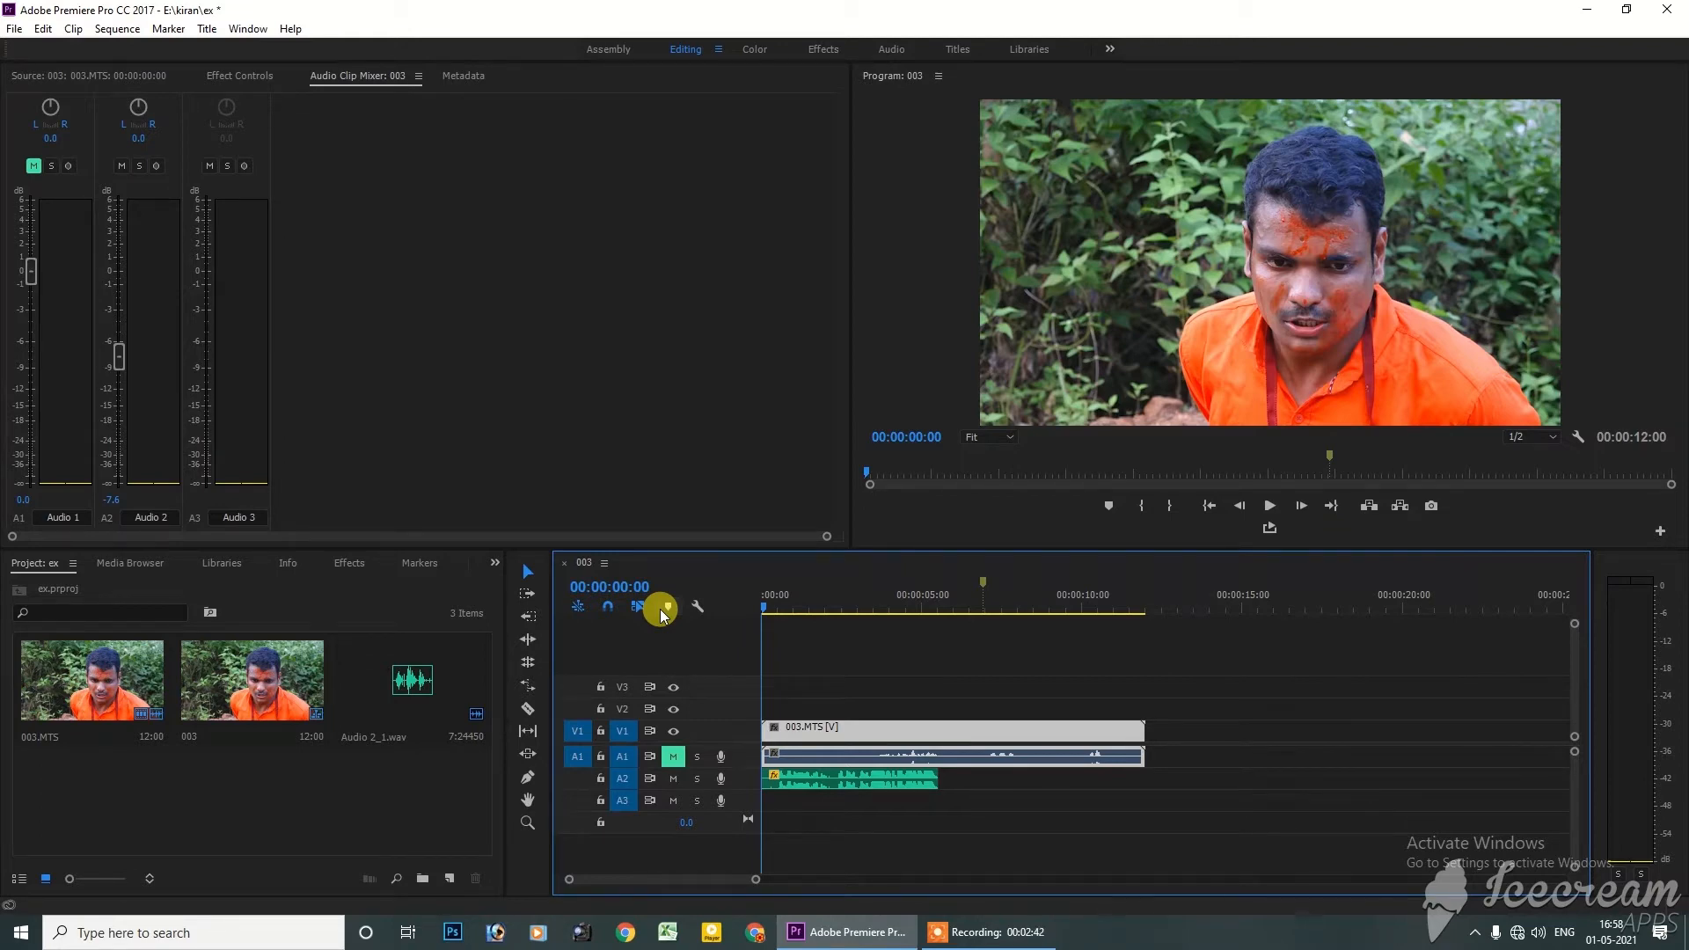
pyautogui.click(841, 785)
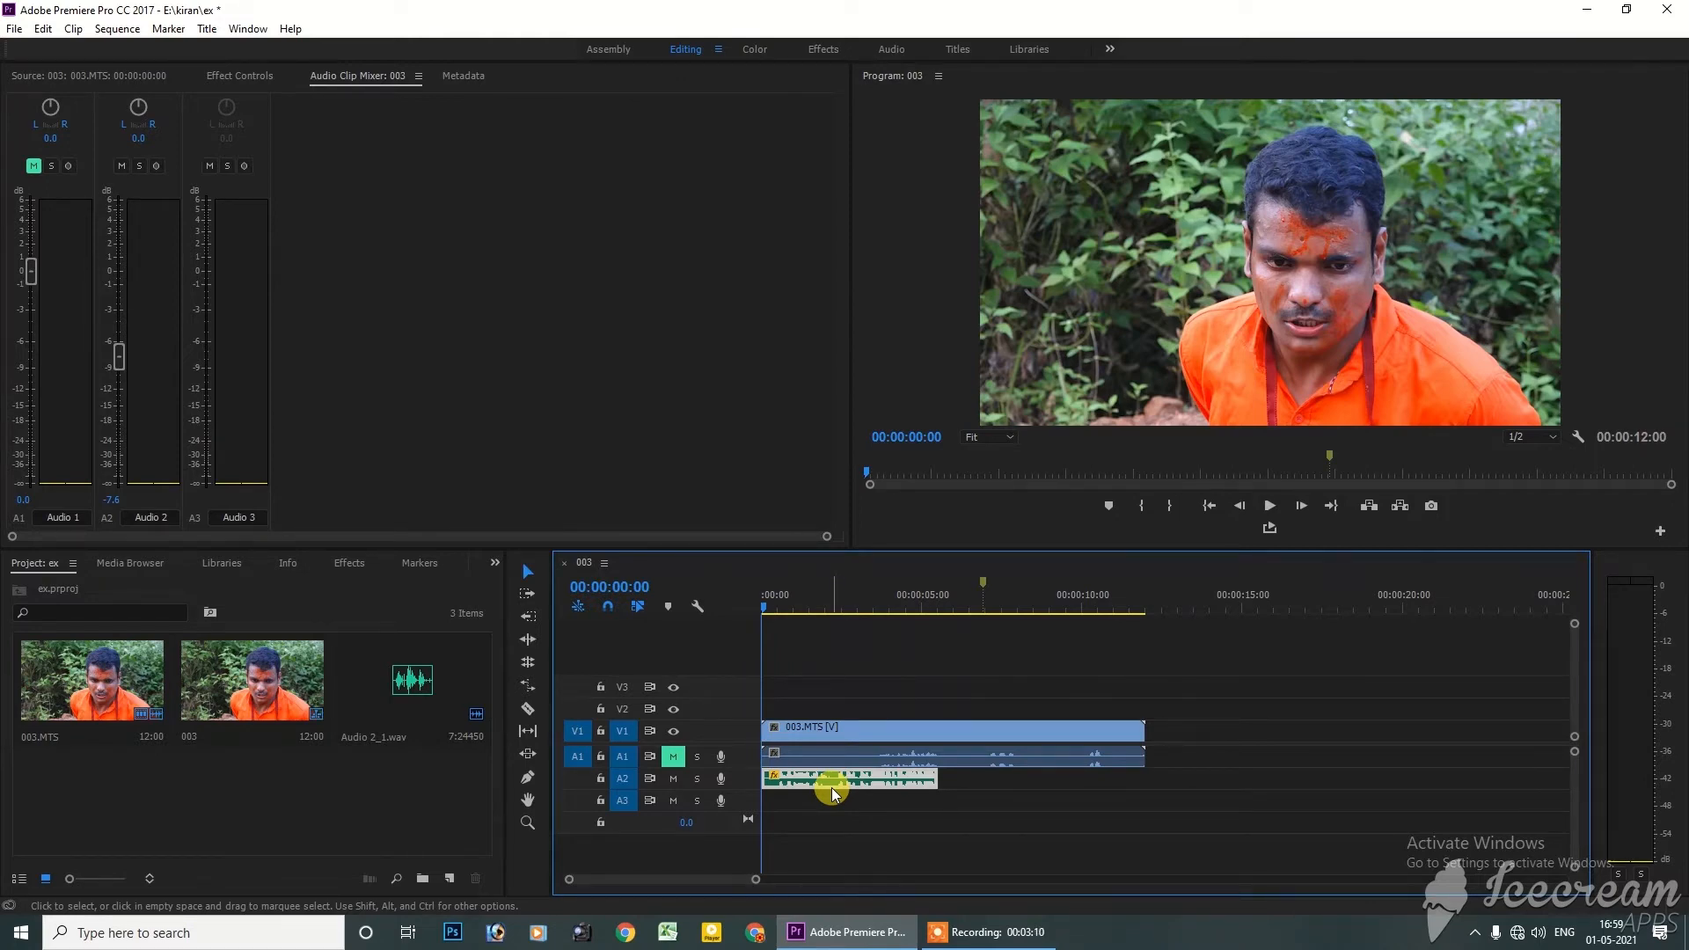
pyautogui.press('space')
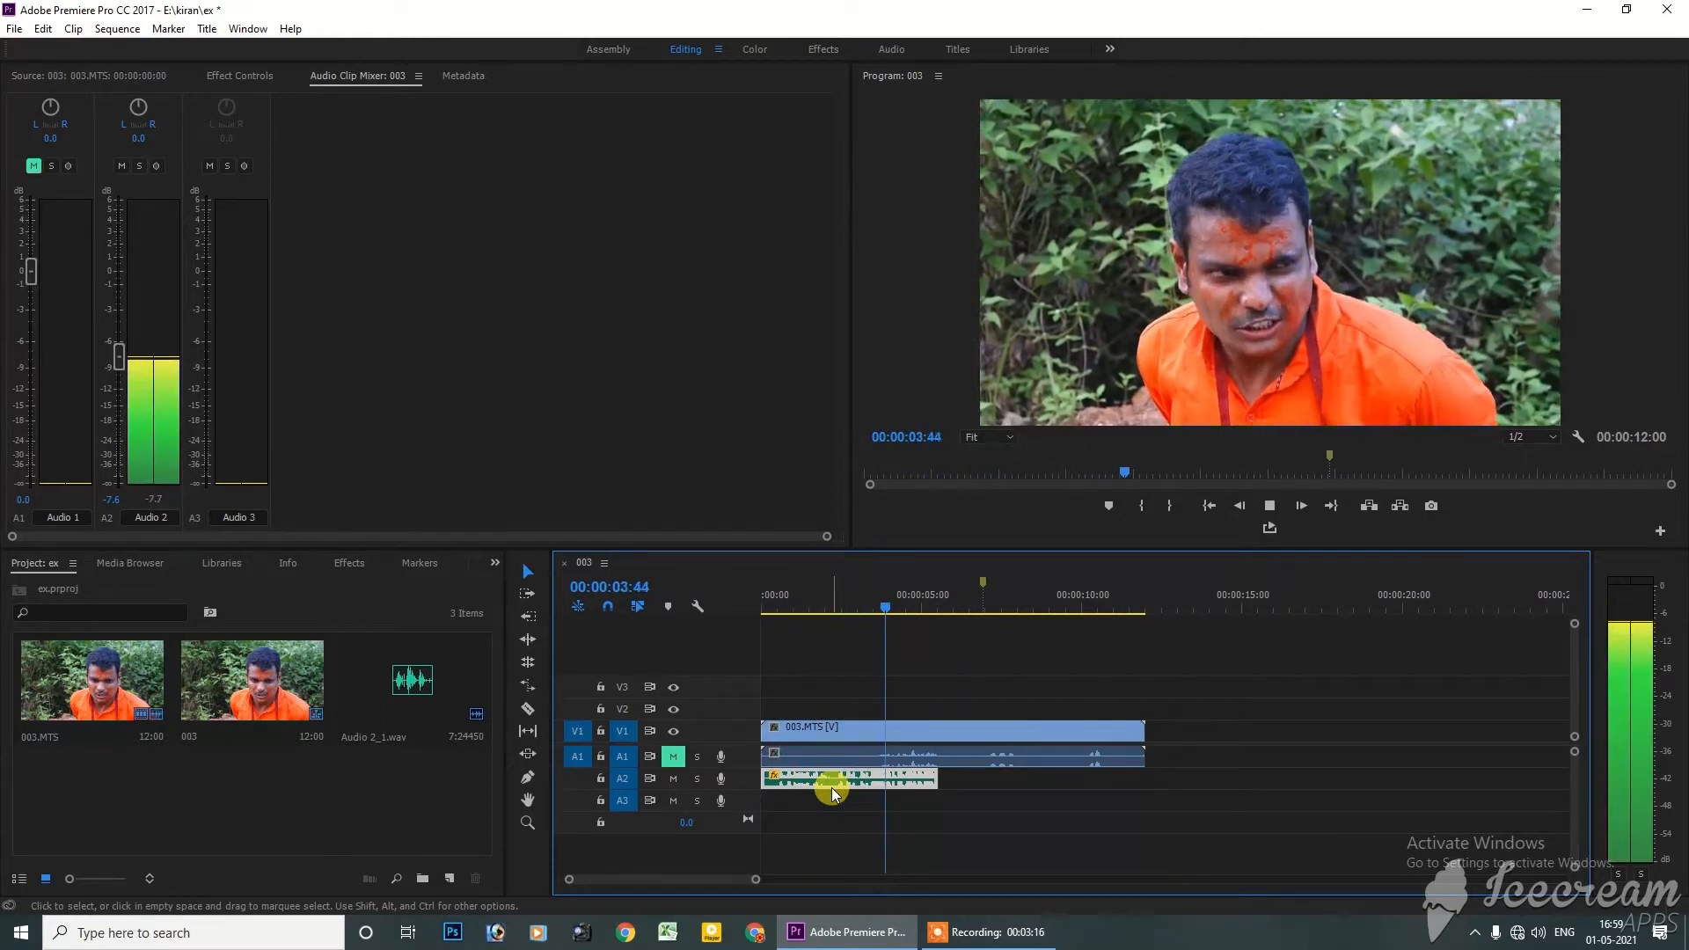
pyautogui.press('space')
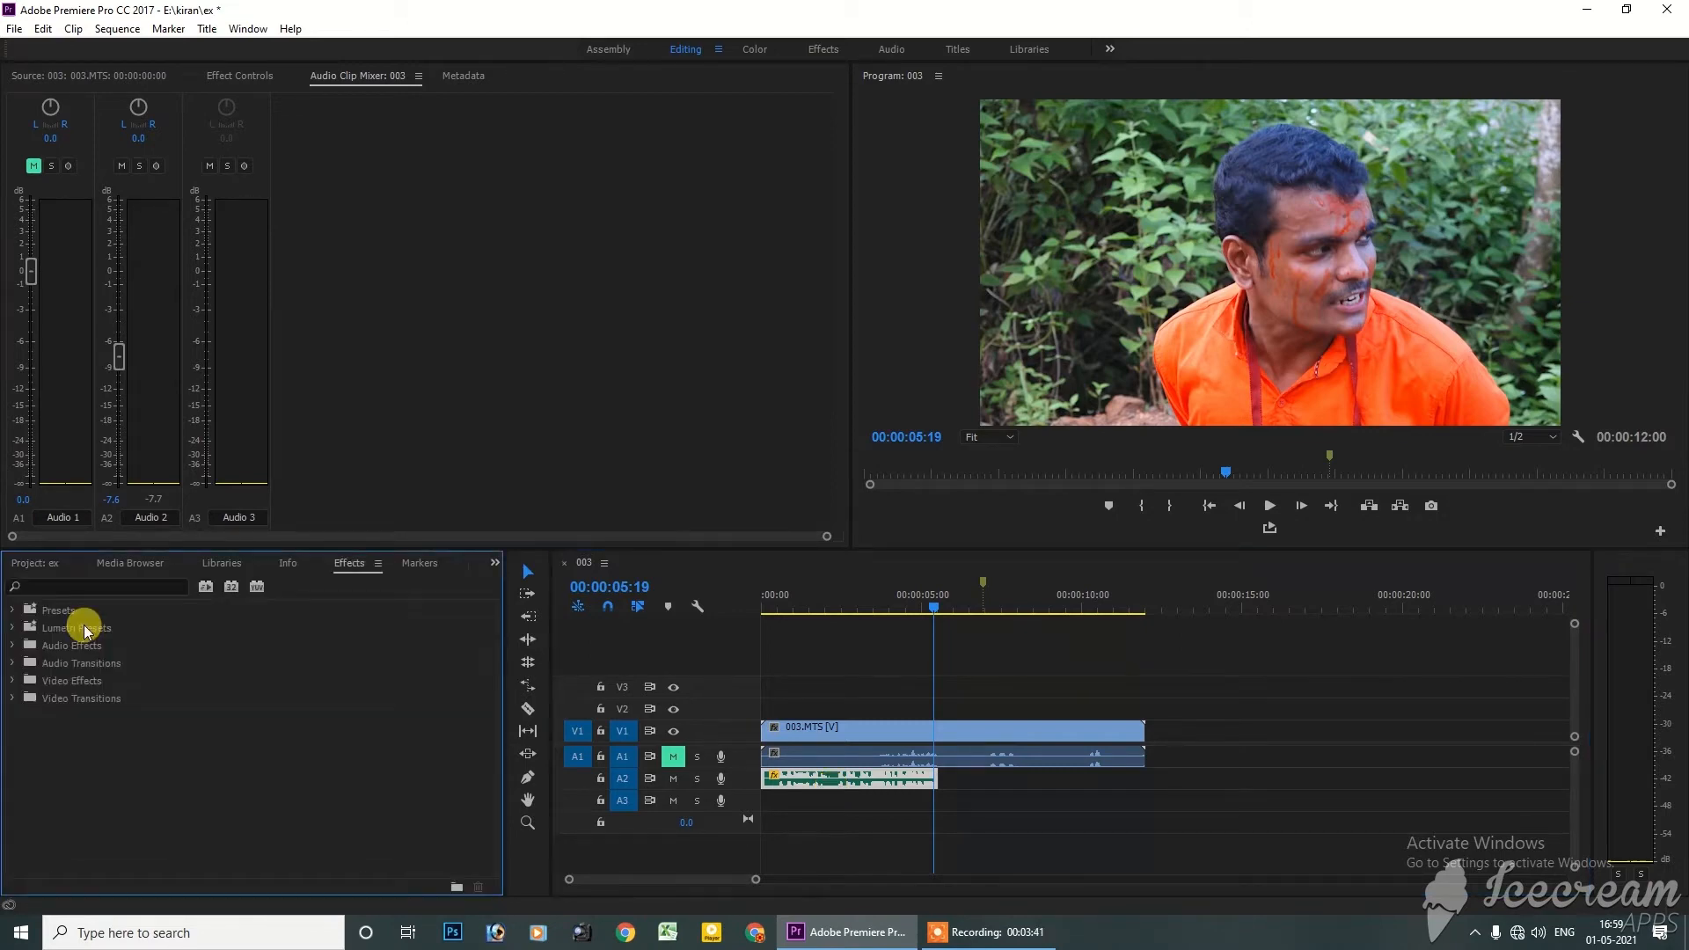
# Find the Adaptive Noise Reduction audio effect with the search "adapti" and apply it to the clip on track A2
pyautogui.click(59, 584)
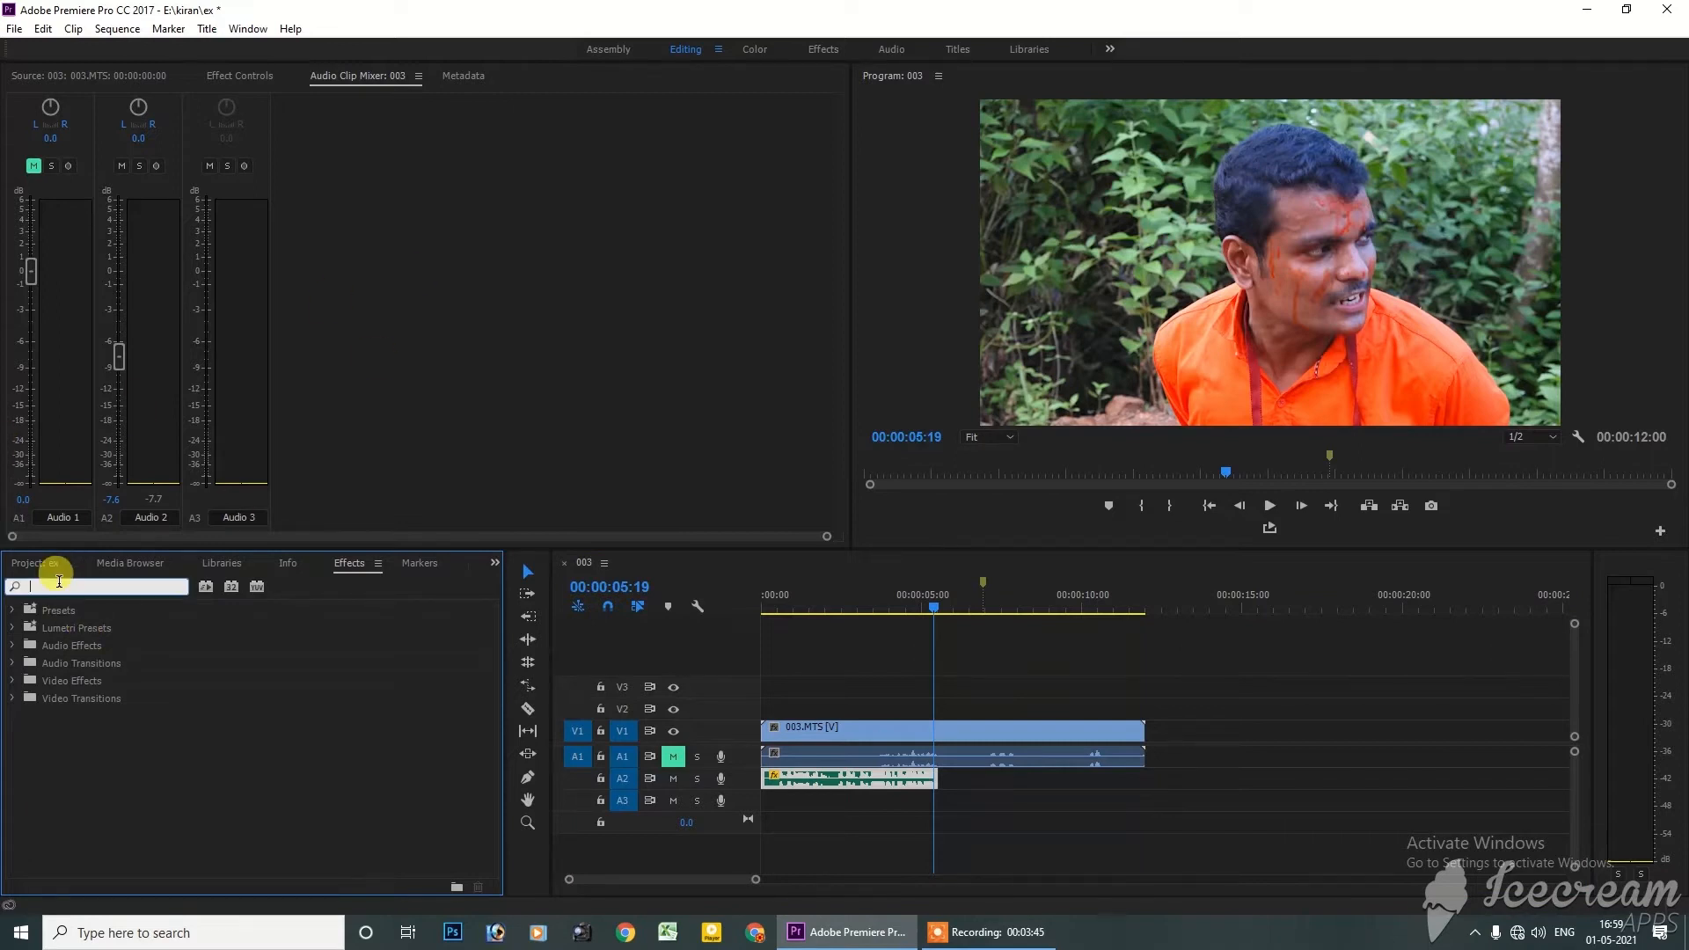
pyautogui.write('adapti')
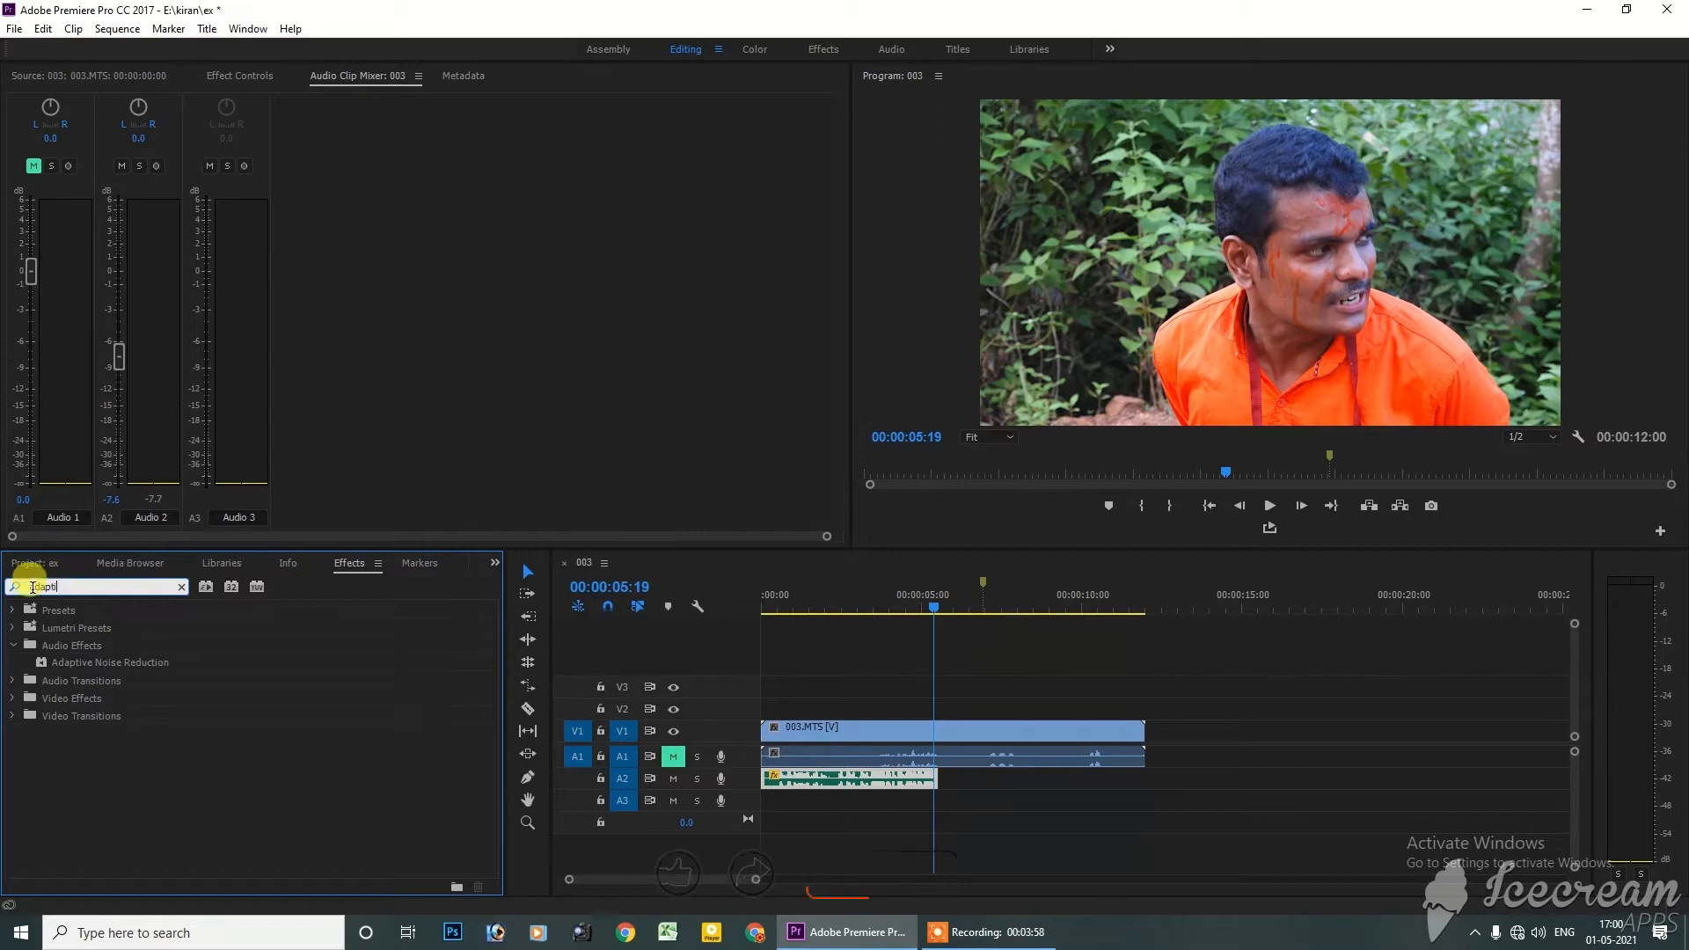
pyautogui.click(107, 663)
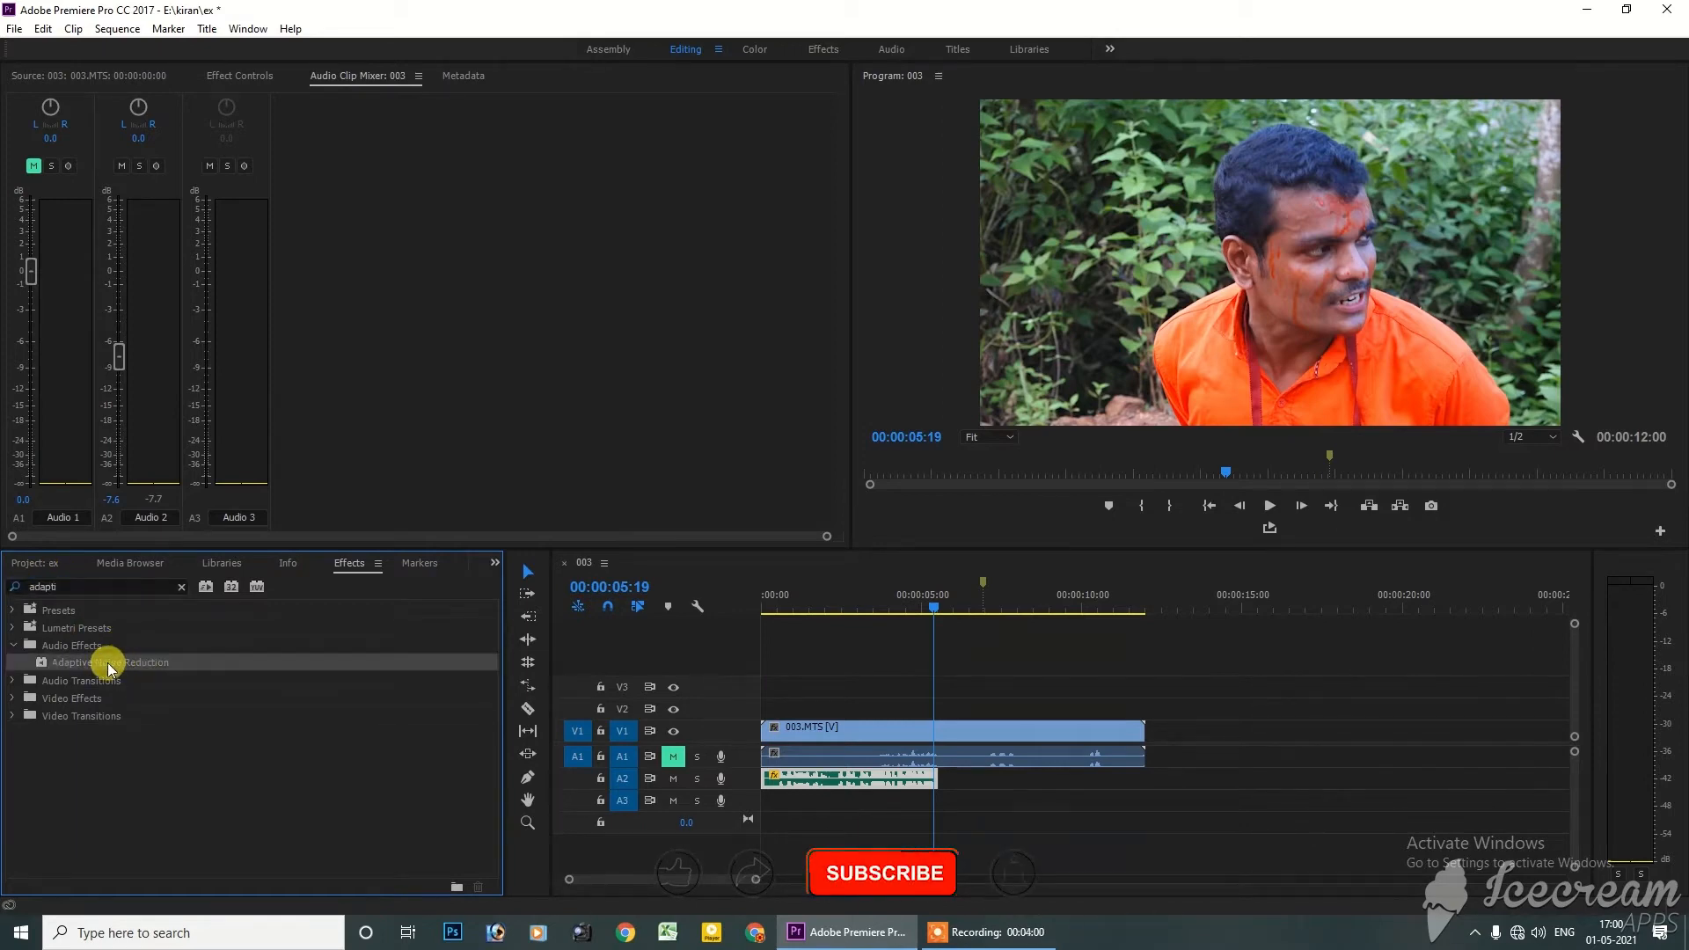
pyautogui.moveTo(64, 669); pyautogui.dragTo(824, 779)
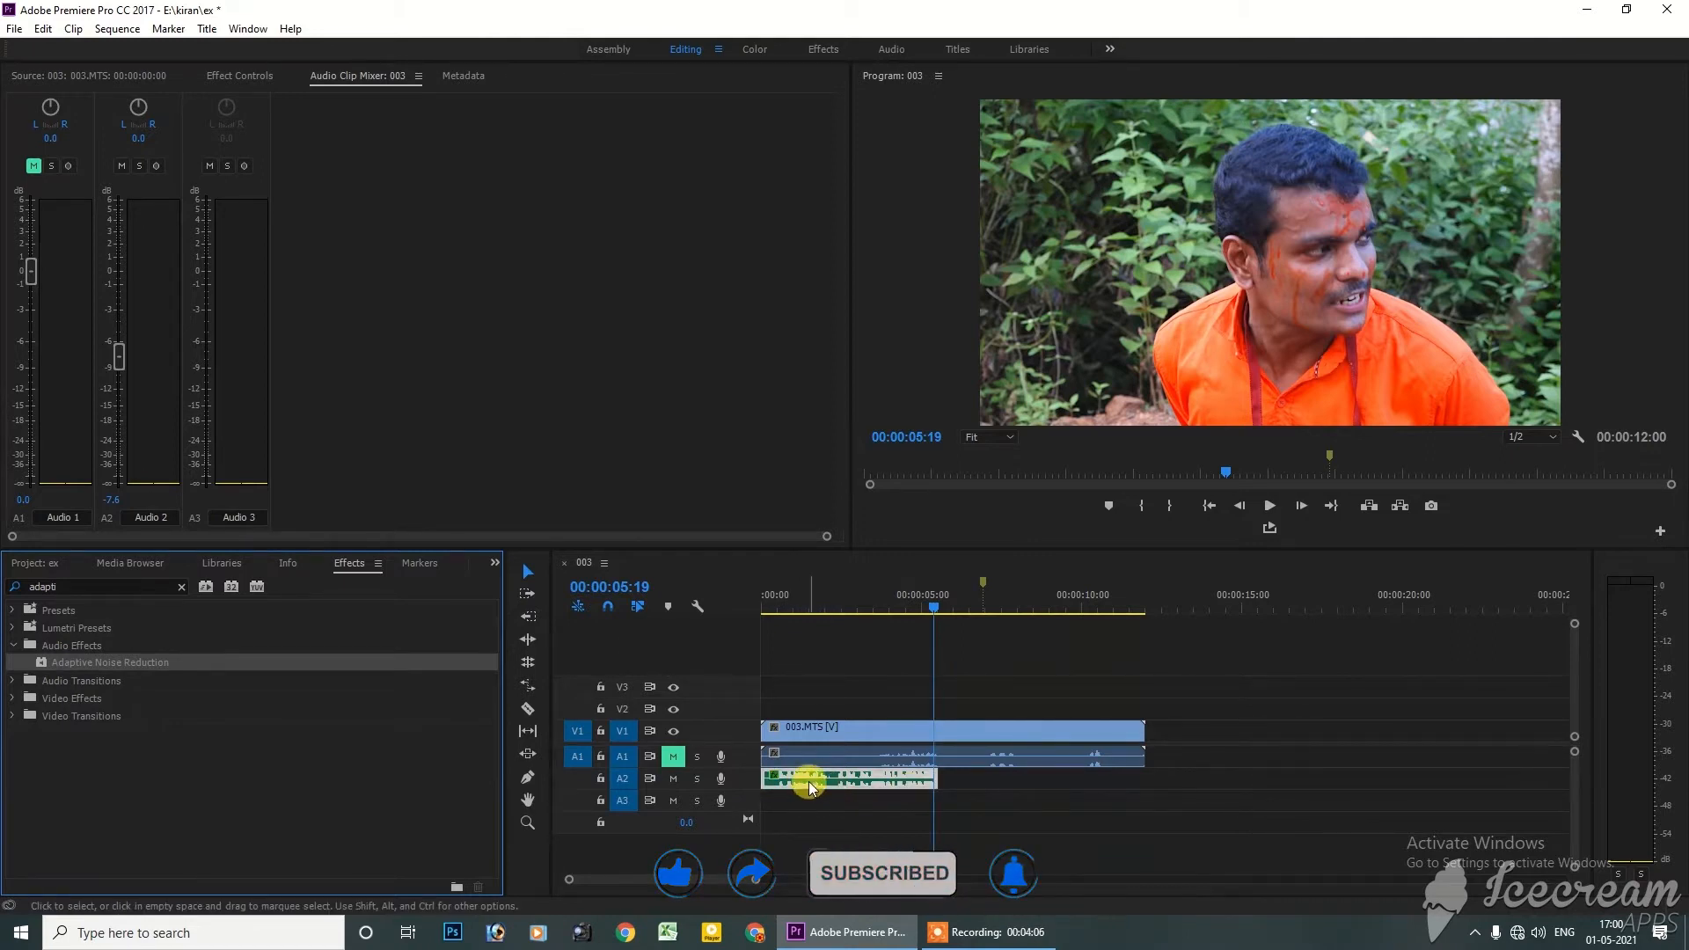
# Show the A2 clip's effect settings and play from the start to hear the default Adaptive Noise Reduction
pyautogui.click(232, 79)
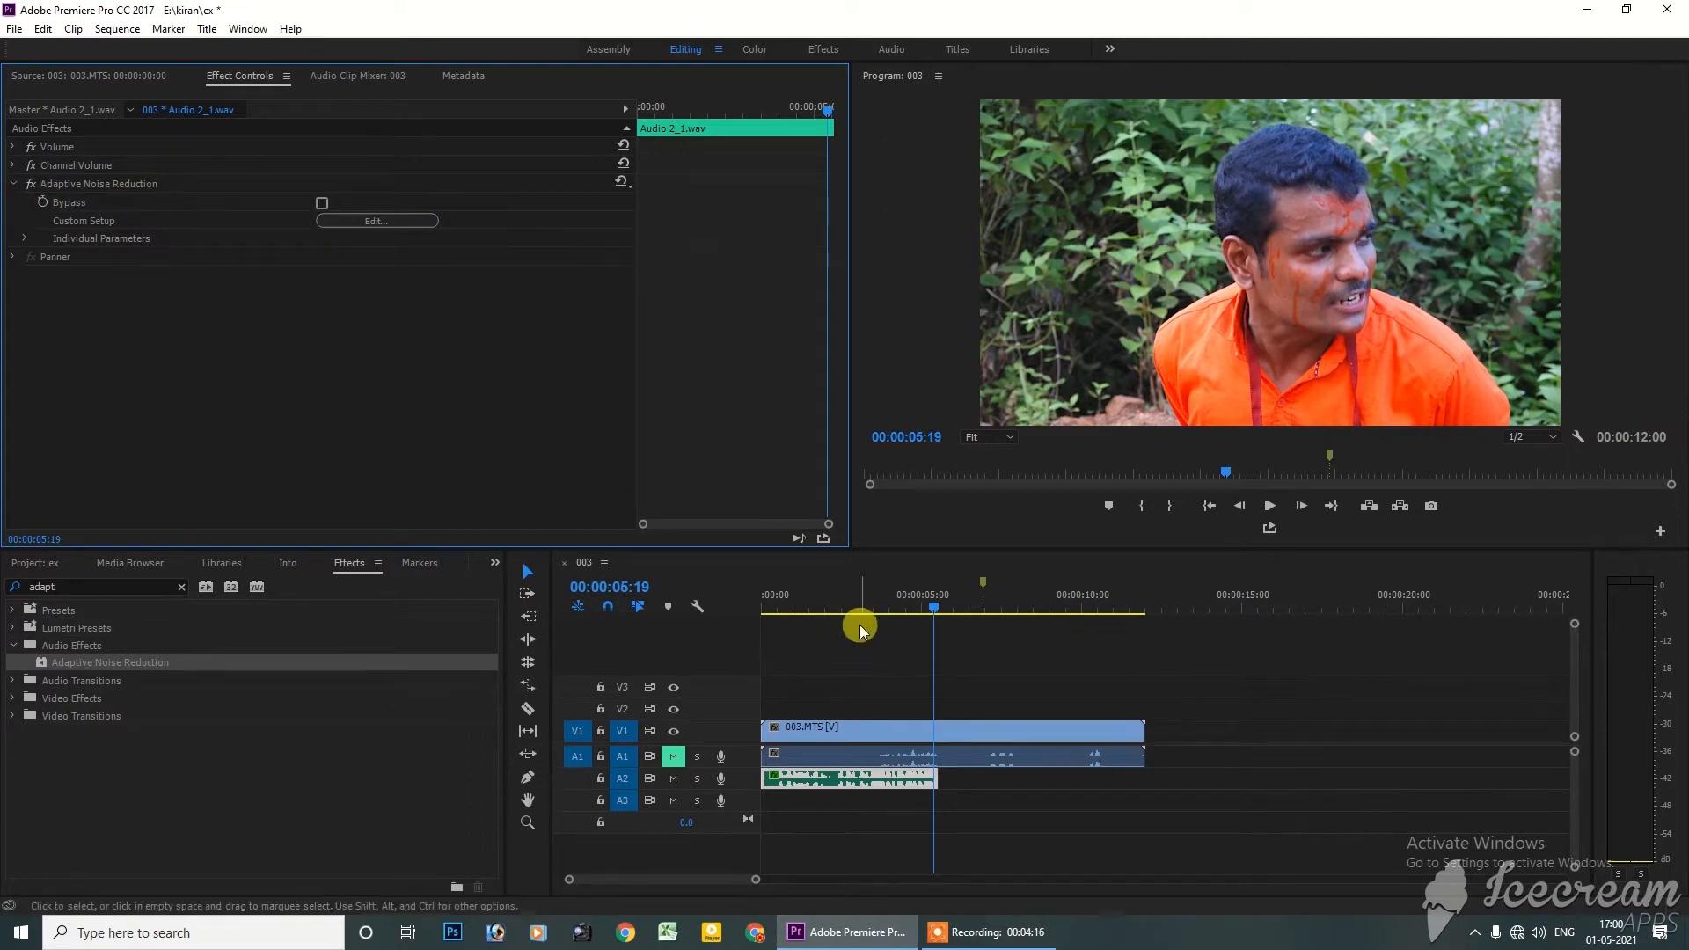
pyautogui.click(840, 607)
pyautogui.moveTo(821, 604); pyautogui.dragTo(572, 565)
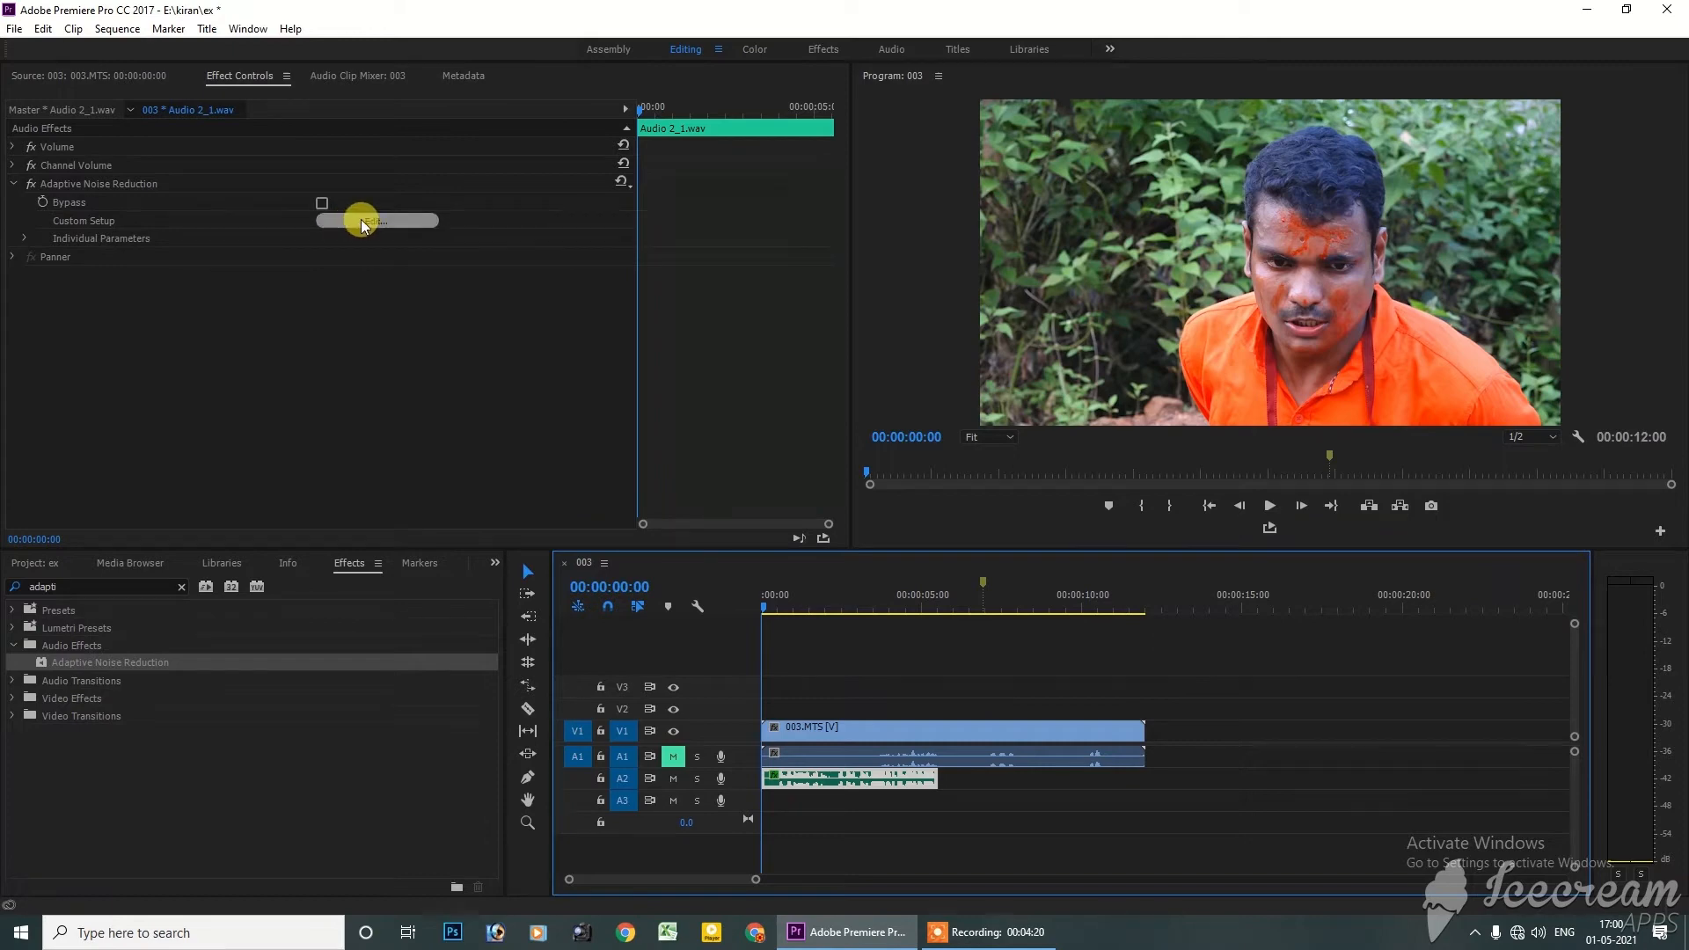
pyautogui.press('space')
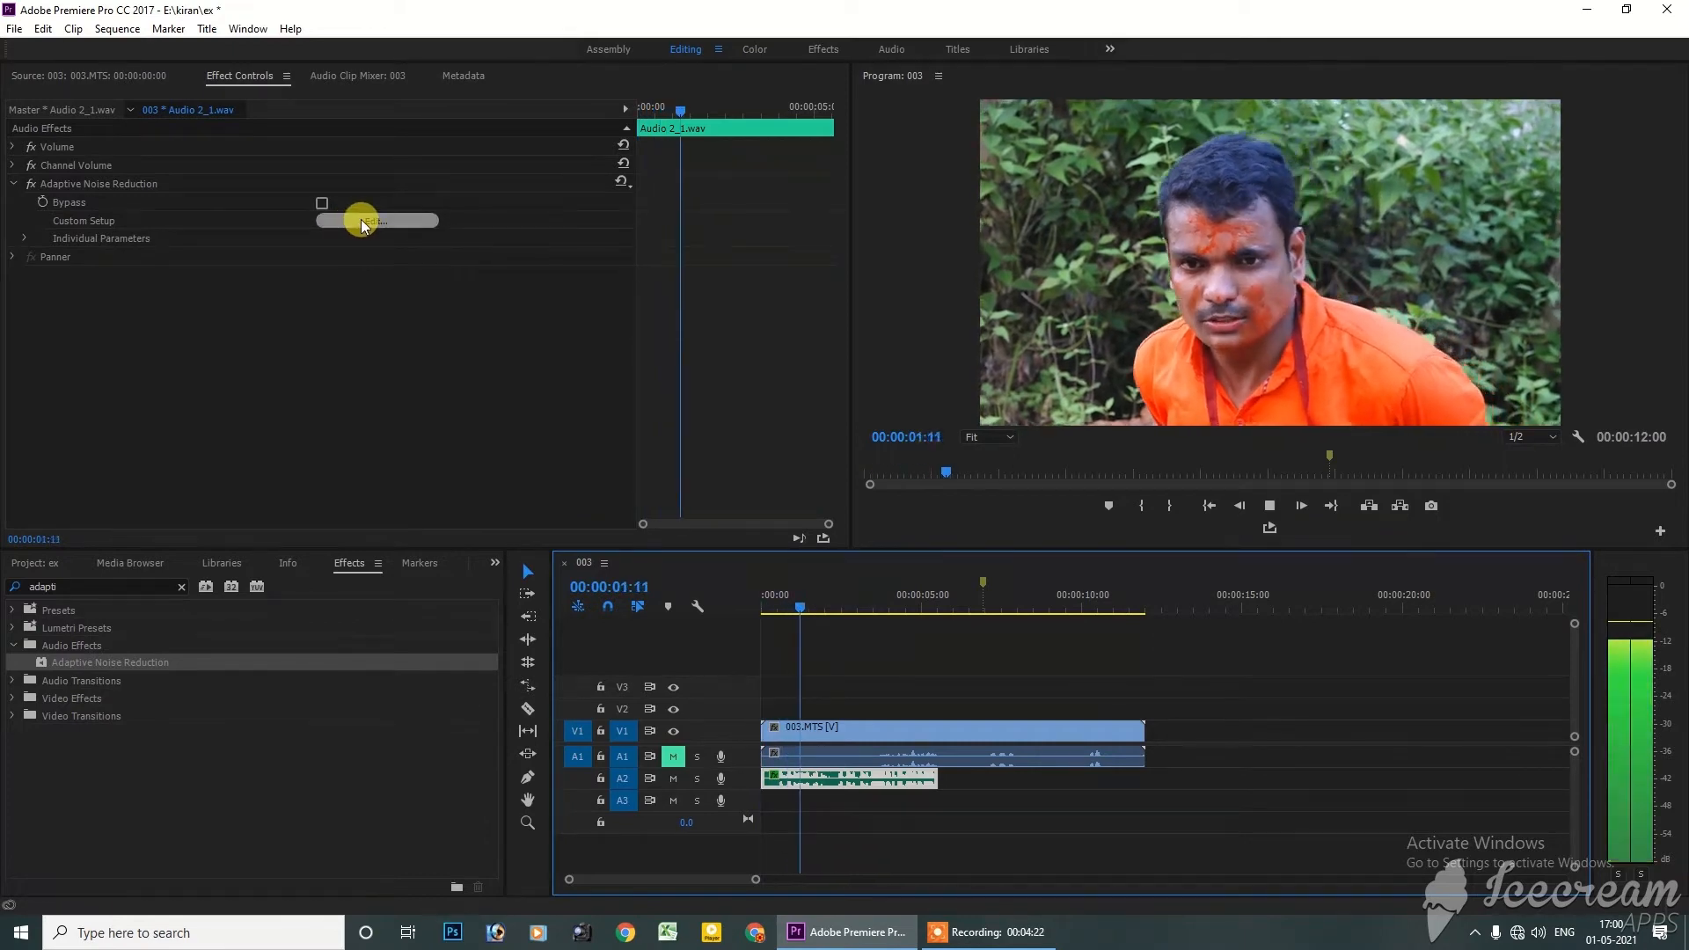
pyautogui.press('space')
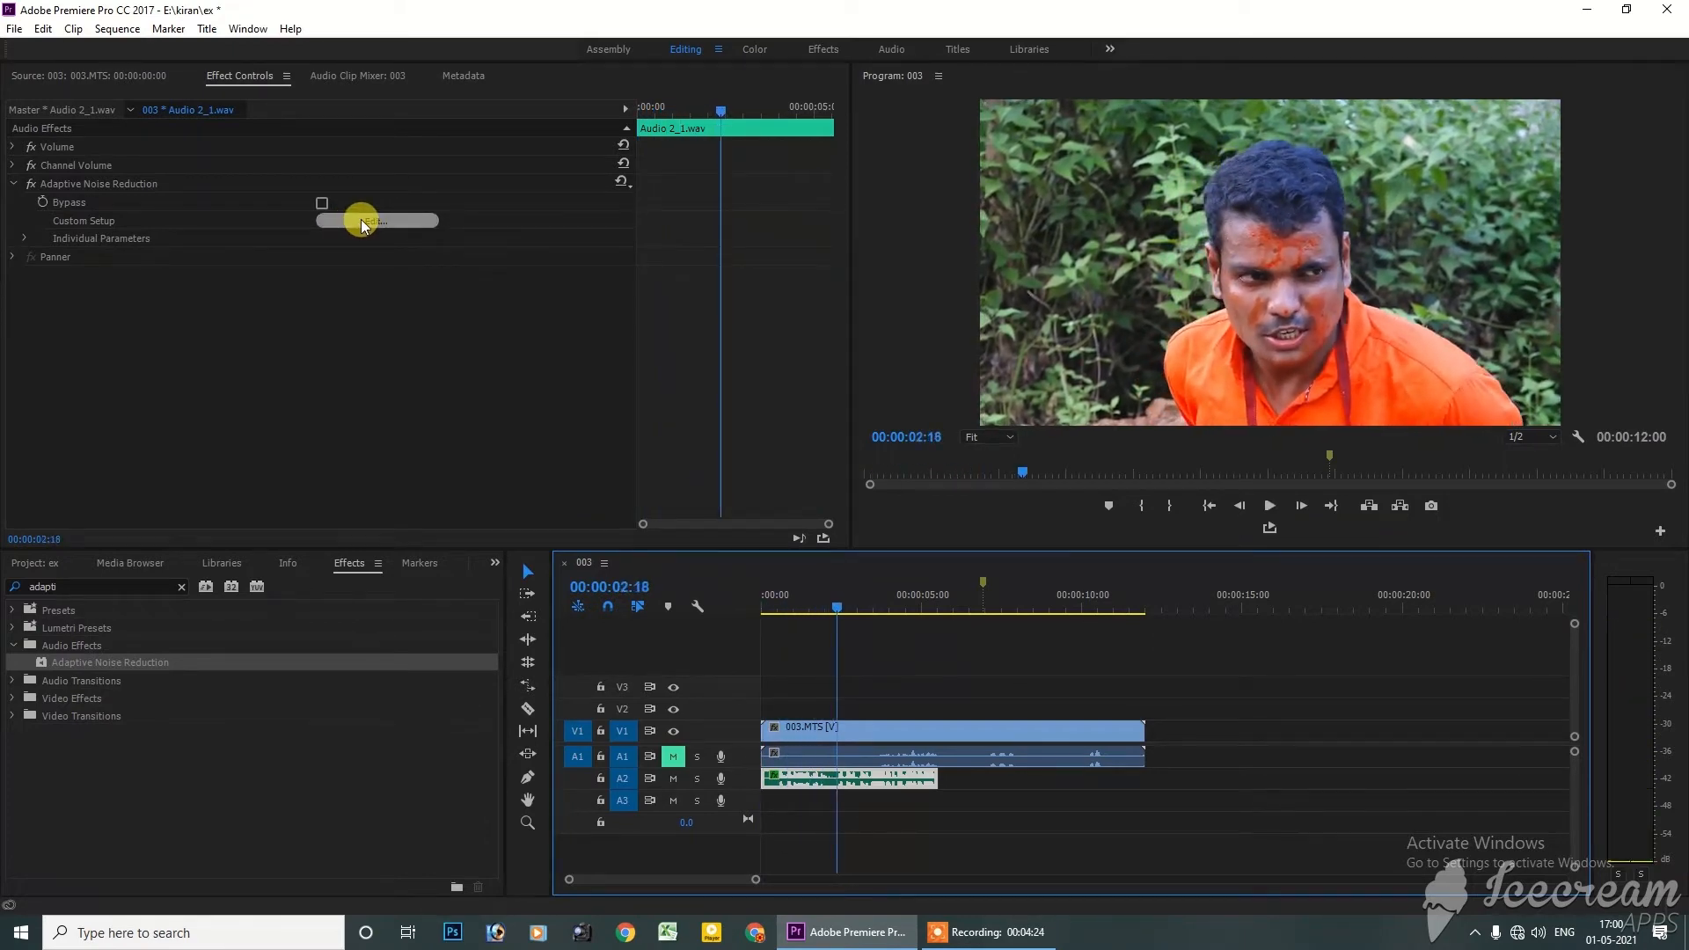
# Open the Adaptive Noise Reduction custom setup, choose the DeReverb Single Source preset and preview it from the start
pyautogui.click(360, 220)
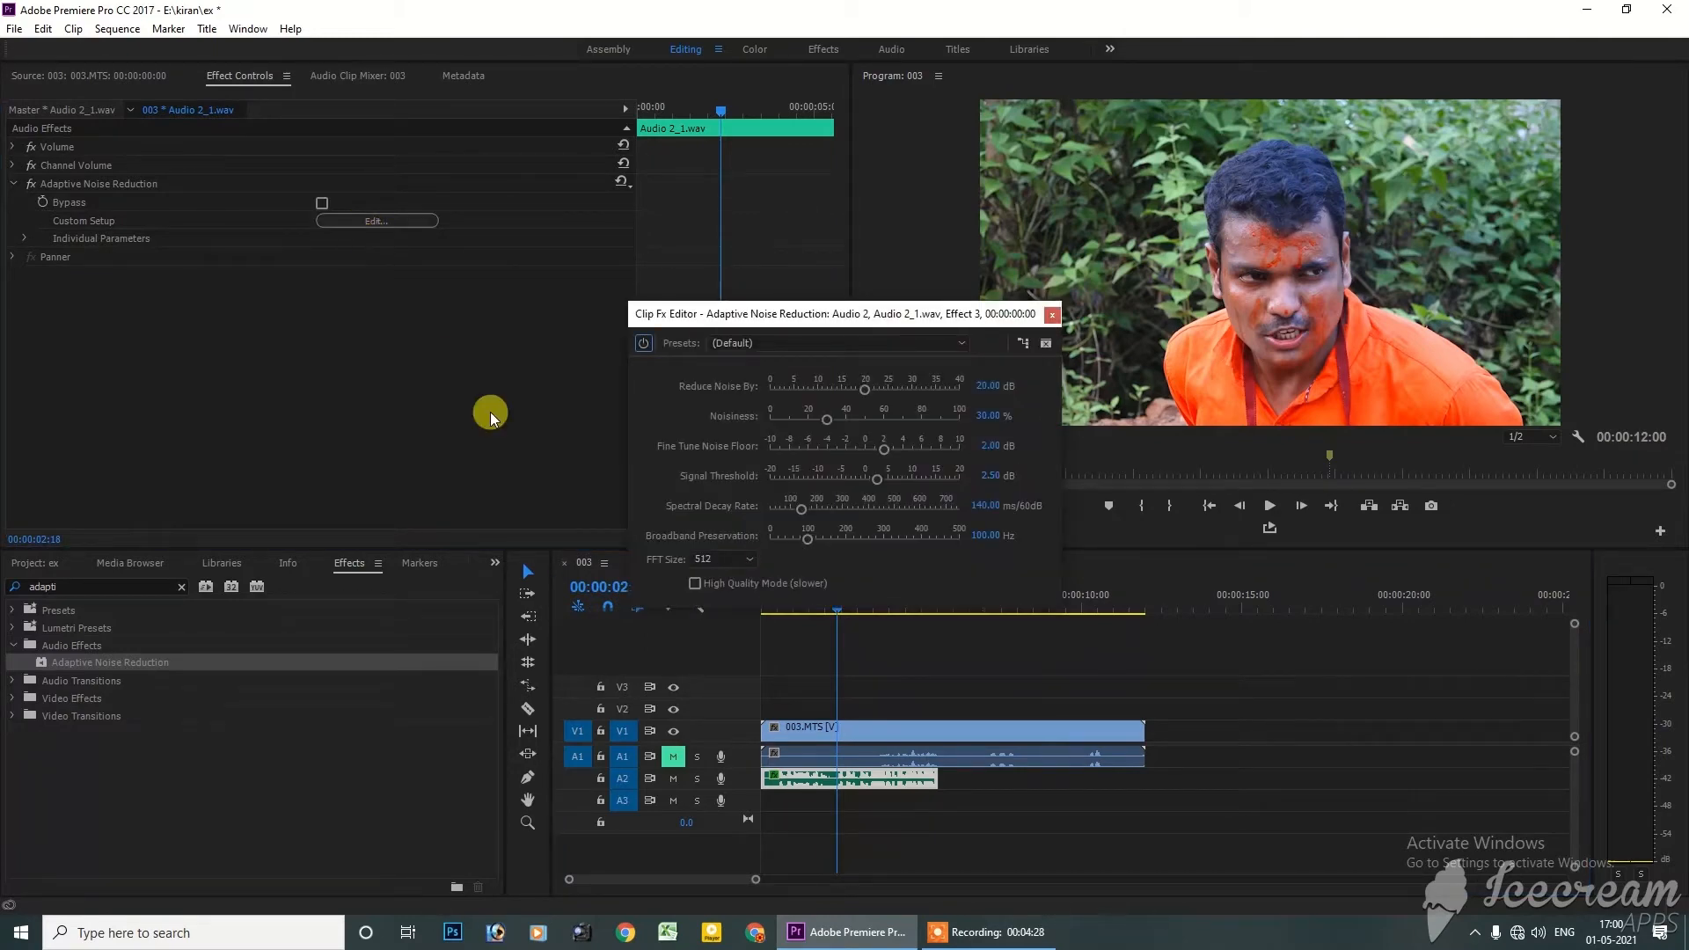
pyautogui.click(730, 343)
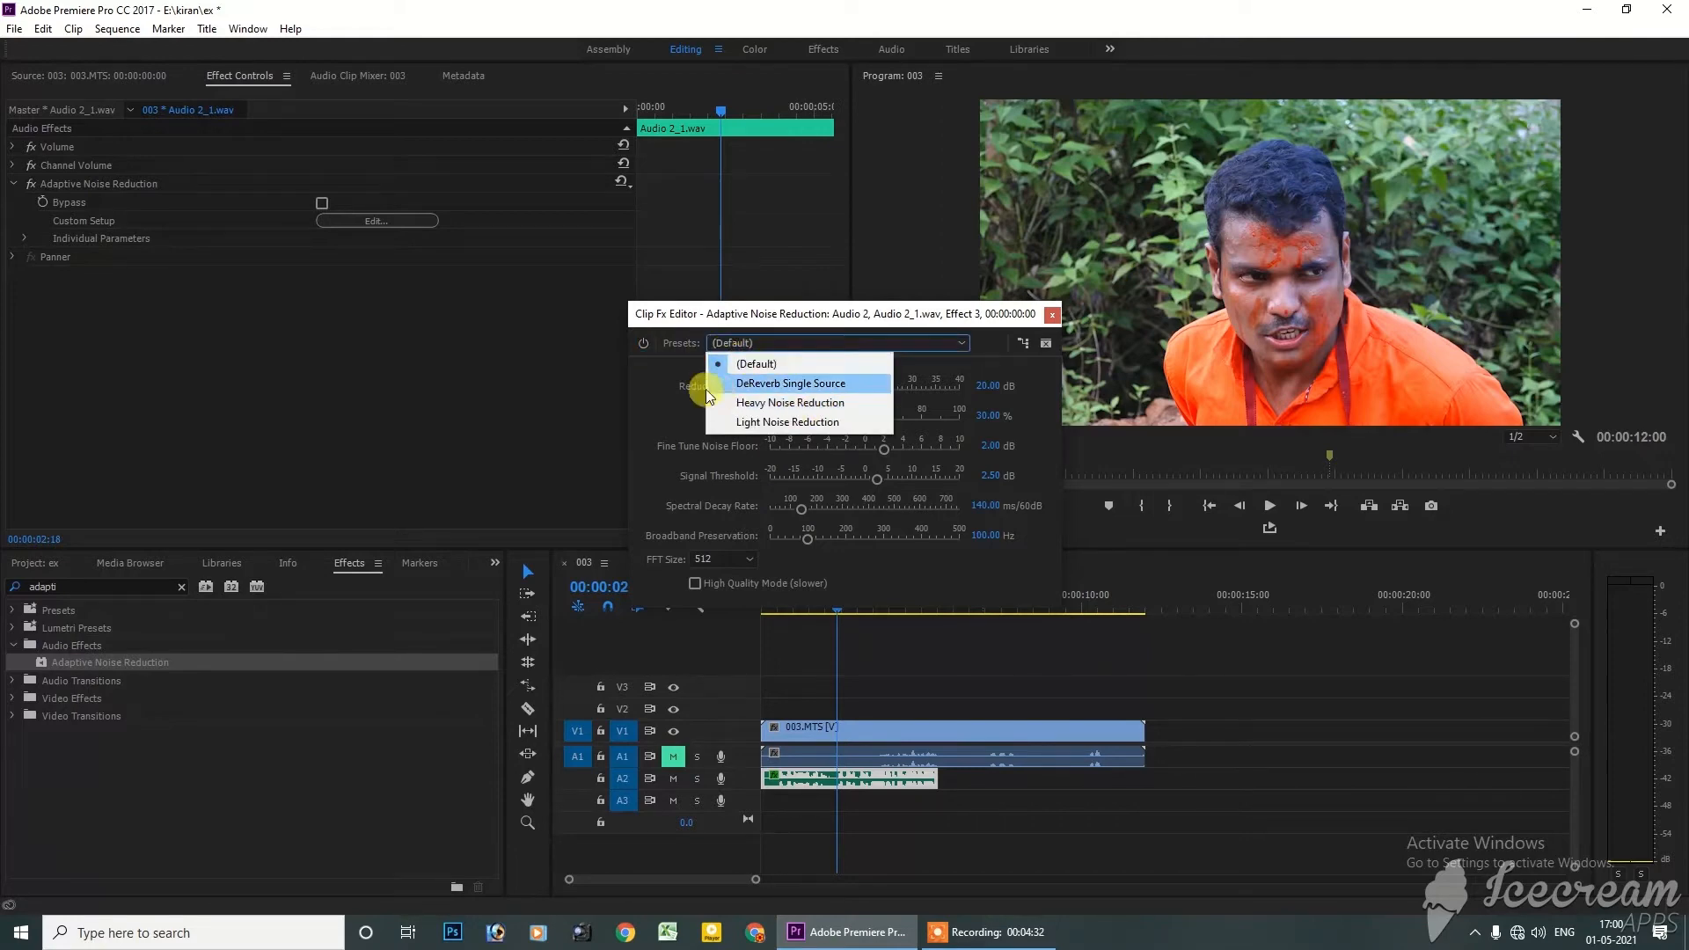
pyautogui.click(757, 385)
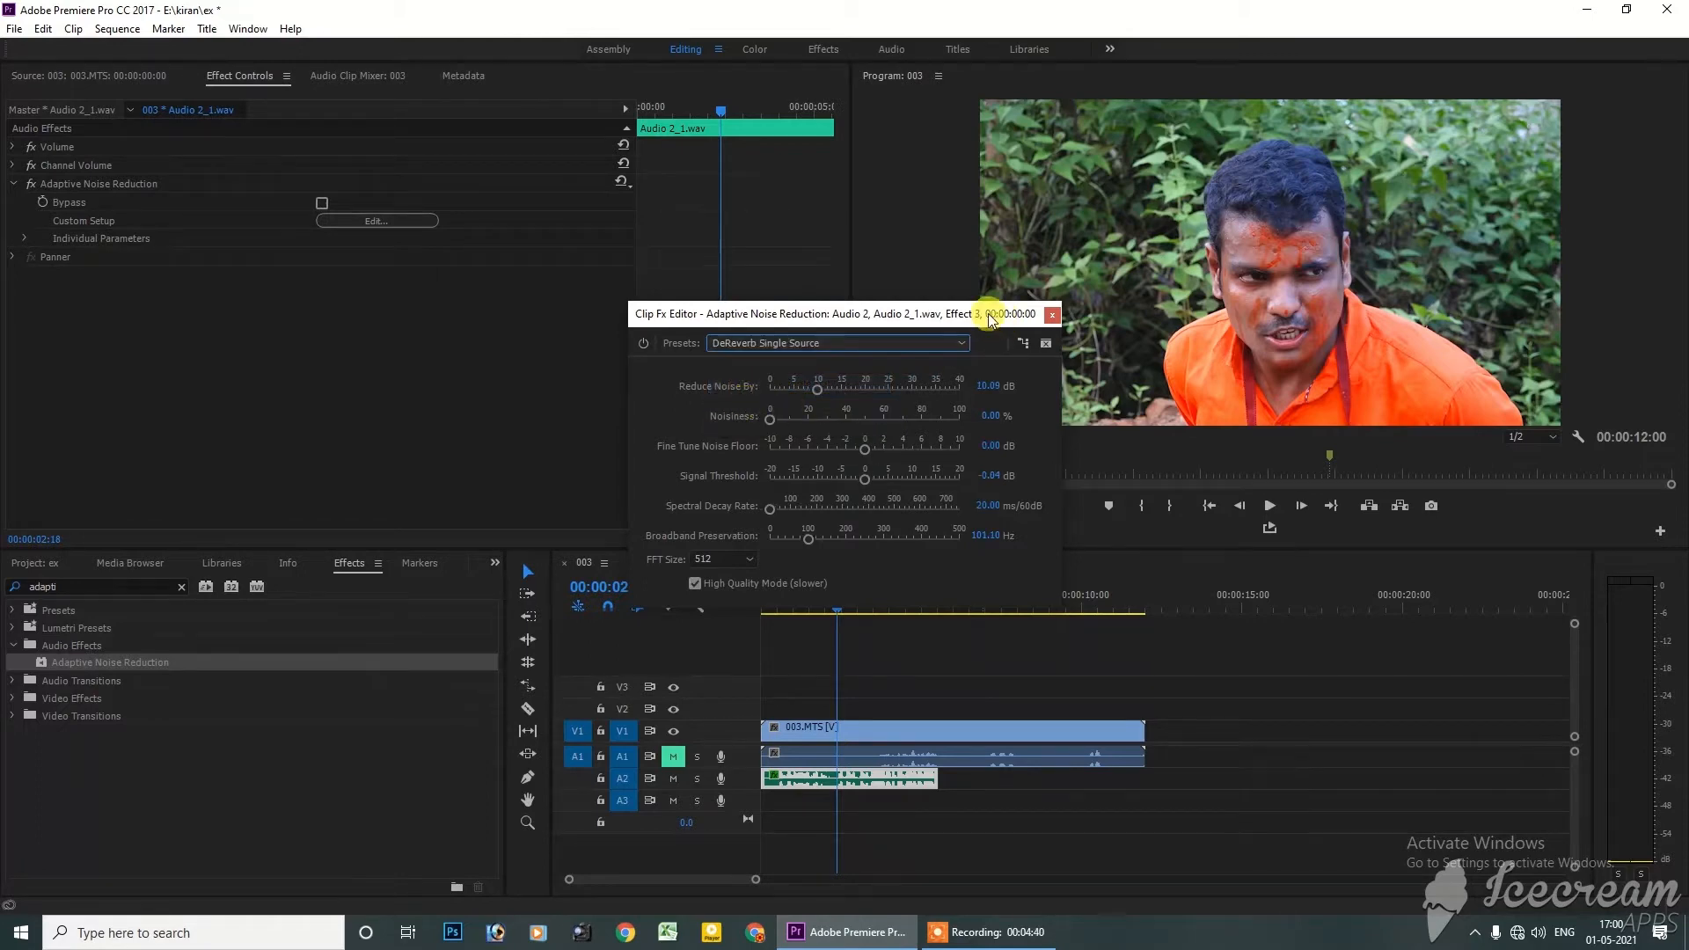
pyautogui.moveTo(991, 317); pyautogui.dragTo(634, 286)
pyautogui.moveTo(833, 591); pyautogui.dragTo(747, 594)
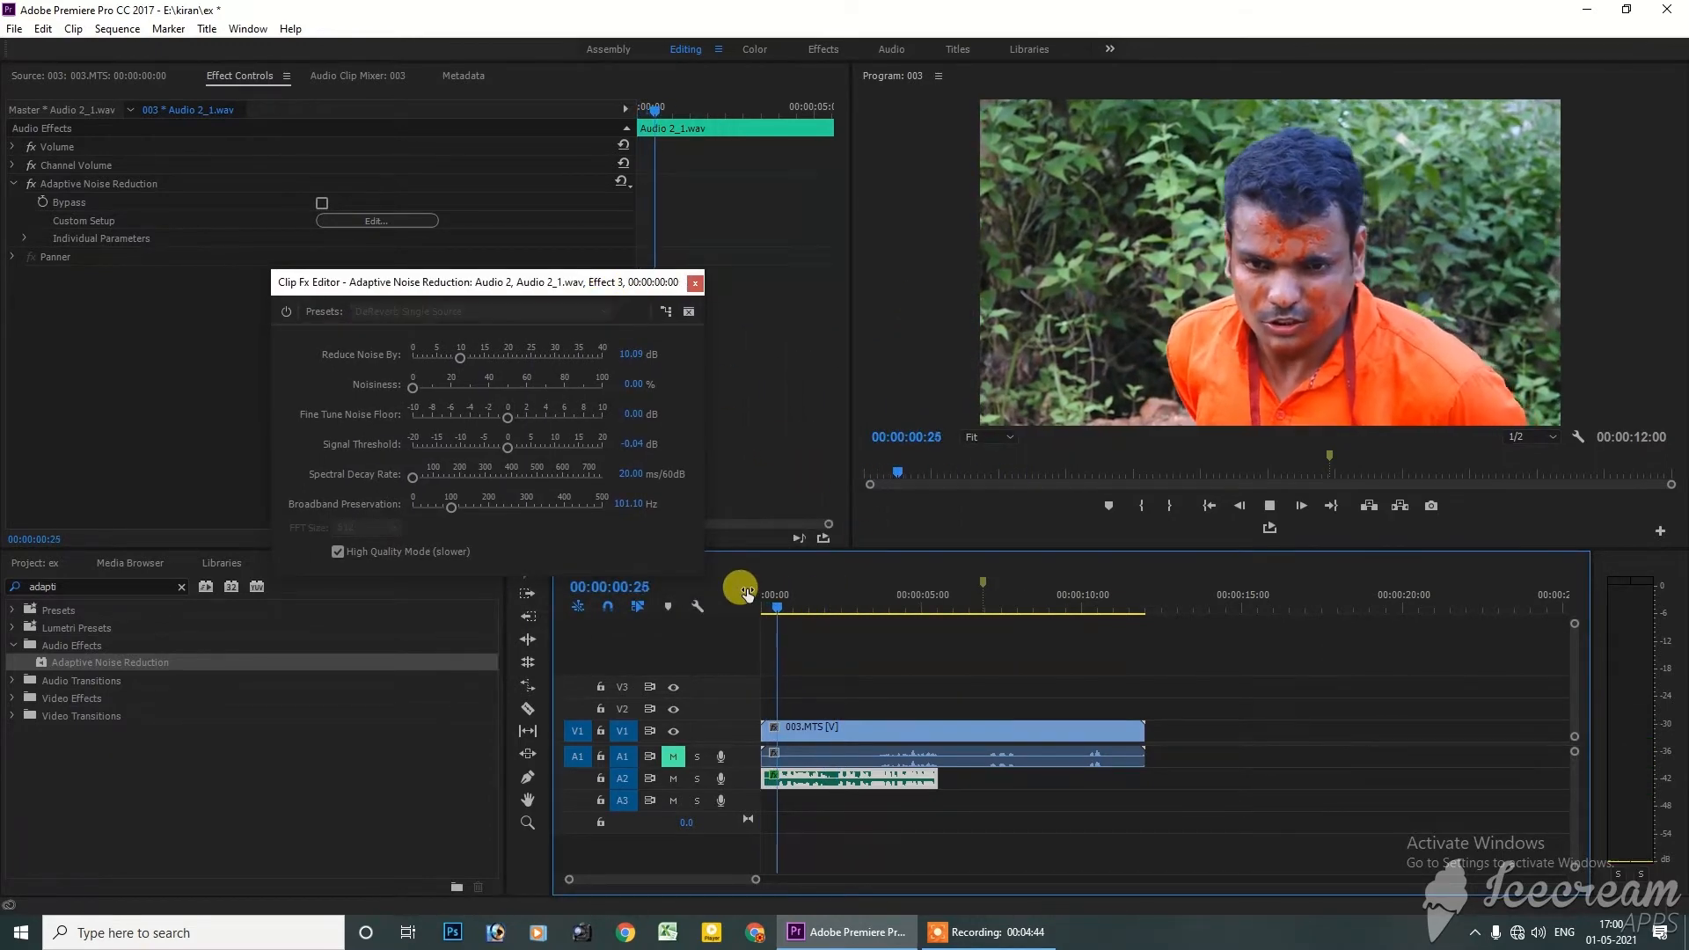
pyautogui.press('space')
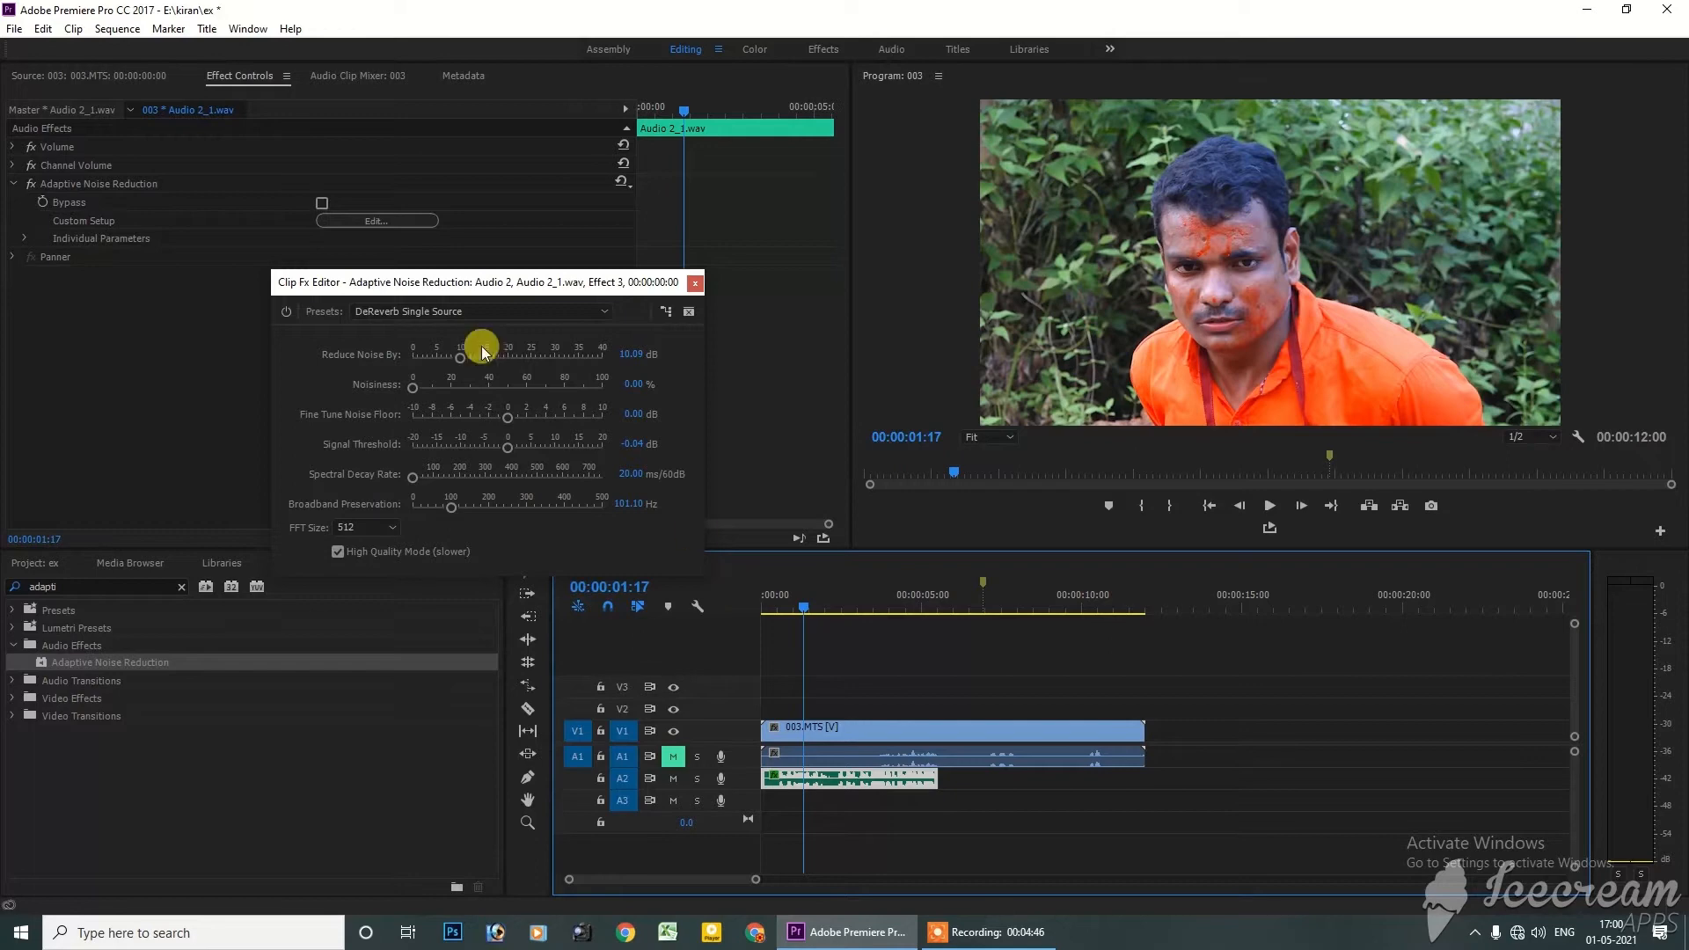
# Switch the Adaptive Noise Reduction preset to Heavy Noise Reduction and move the editor window clear of the timeline
pyautogui.click(462, 311)
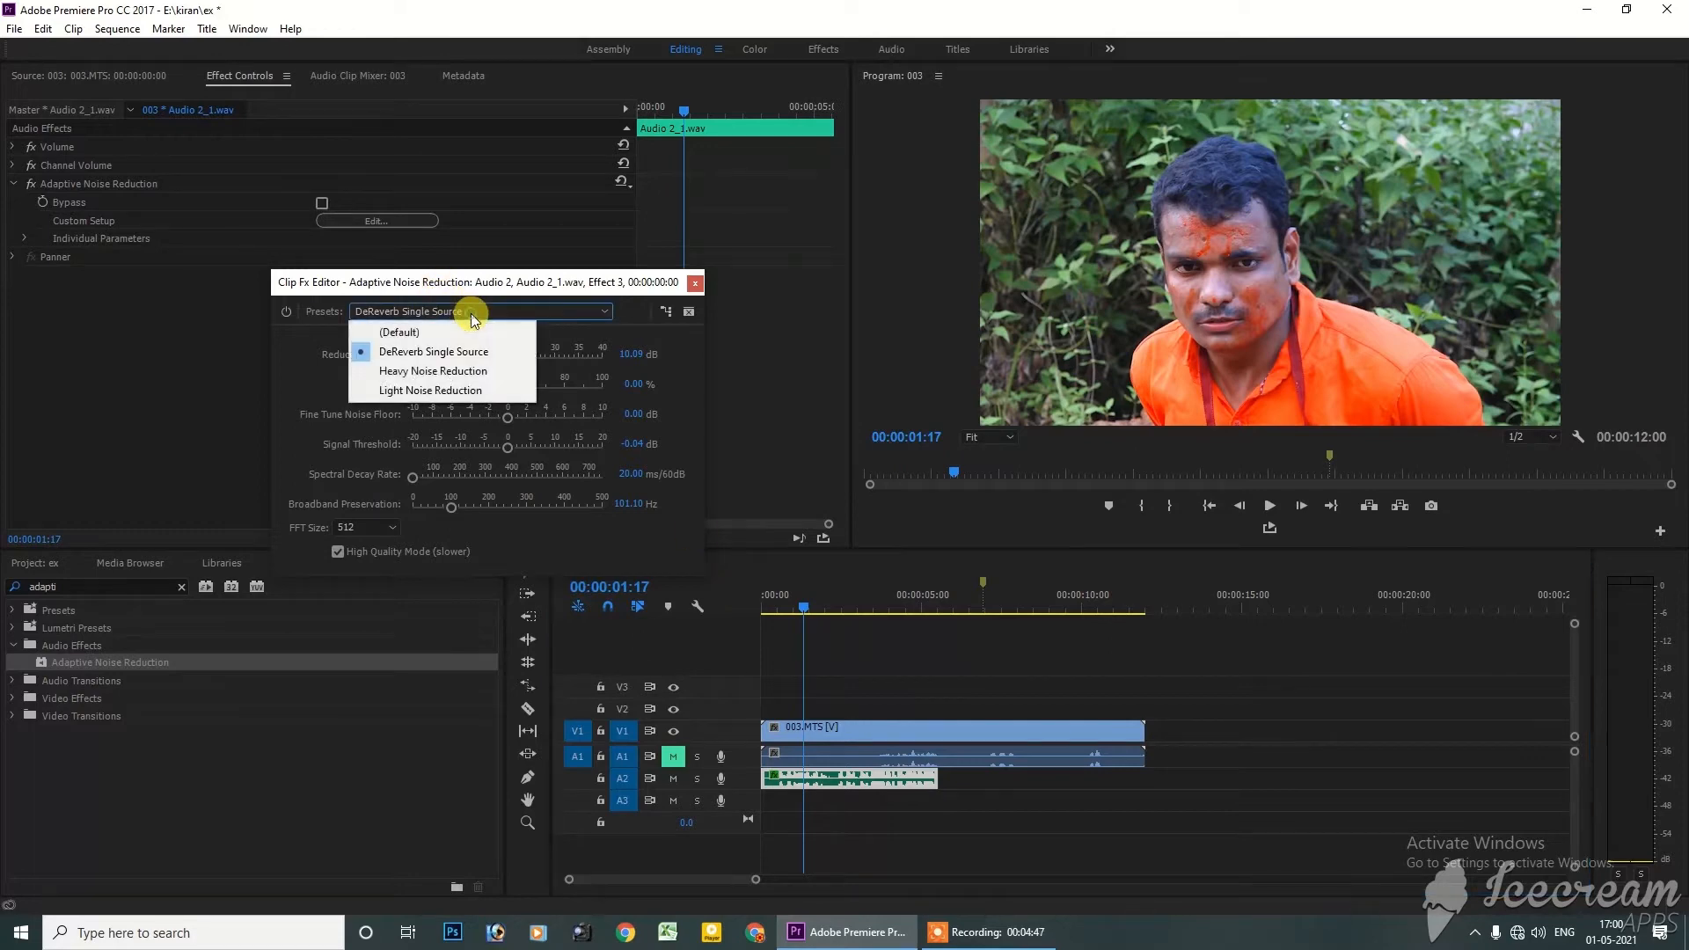
pyautogui.click(426, 373)
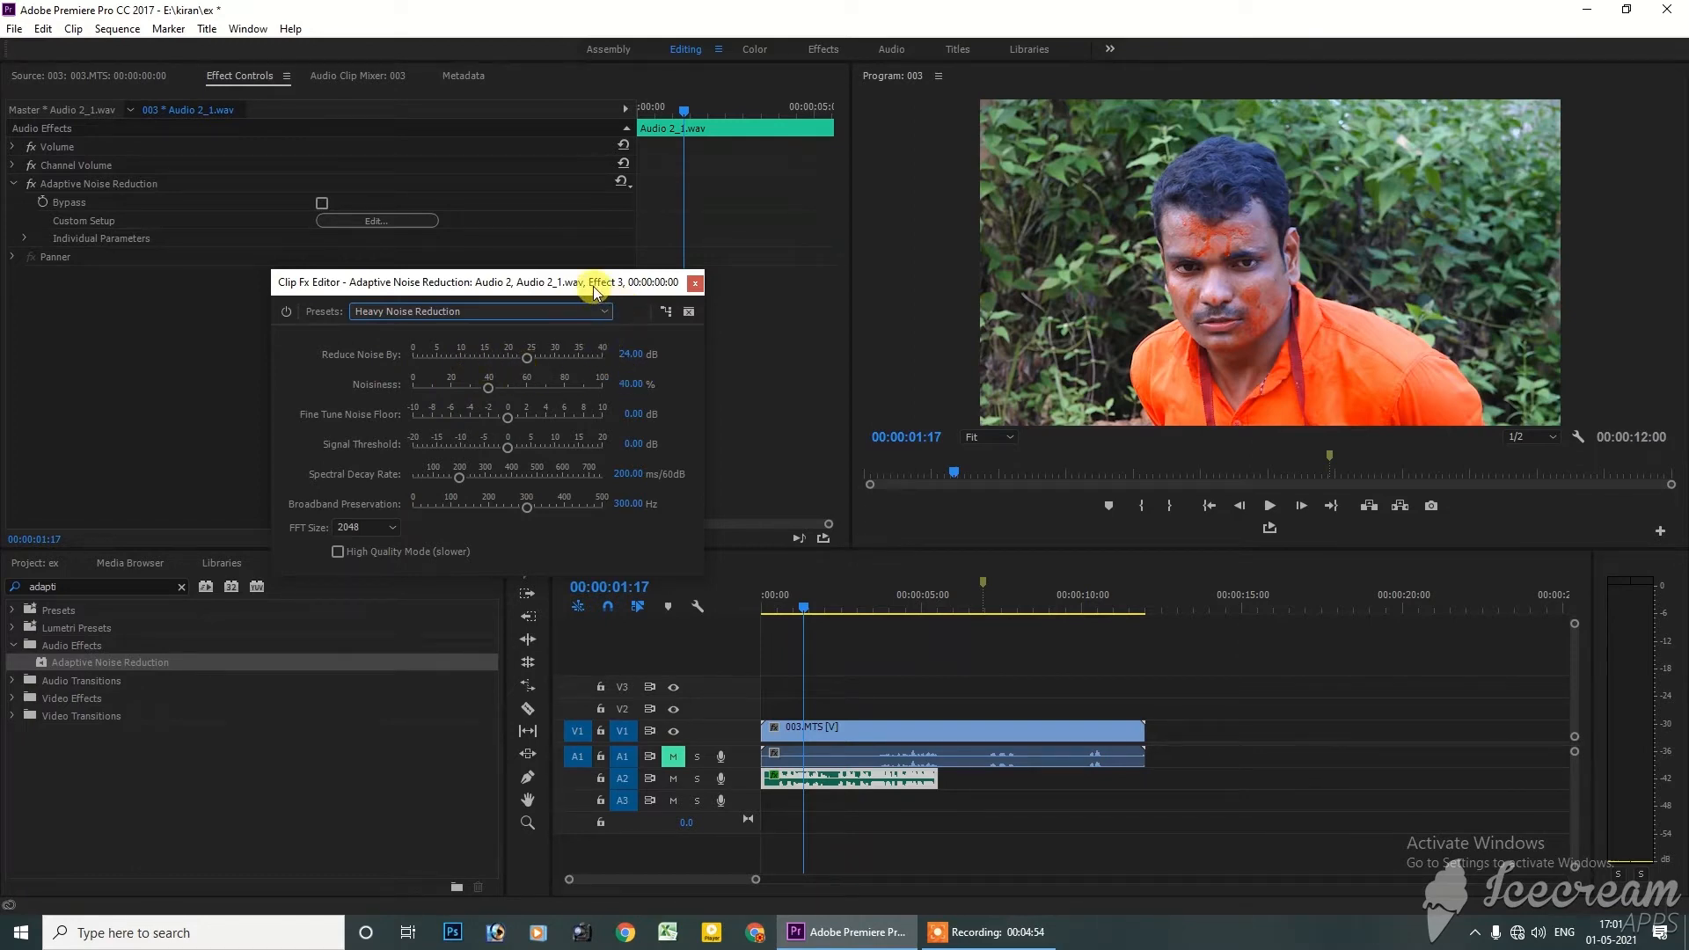
pyautogui.moveTo(592, 281); pyautogui.dragTo(529, 255)
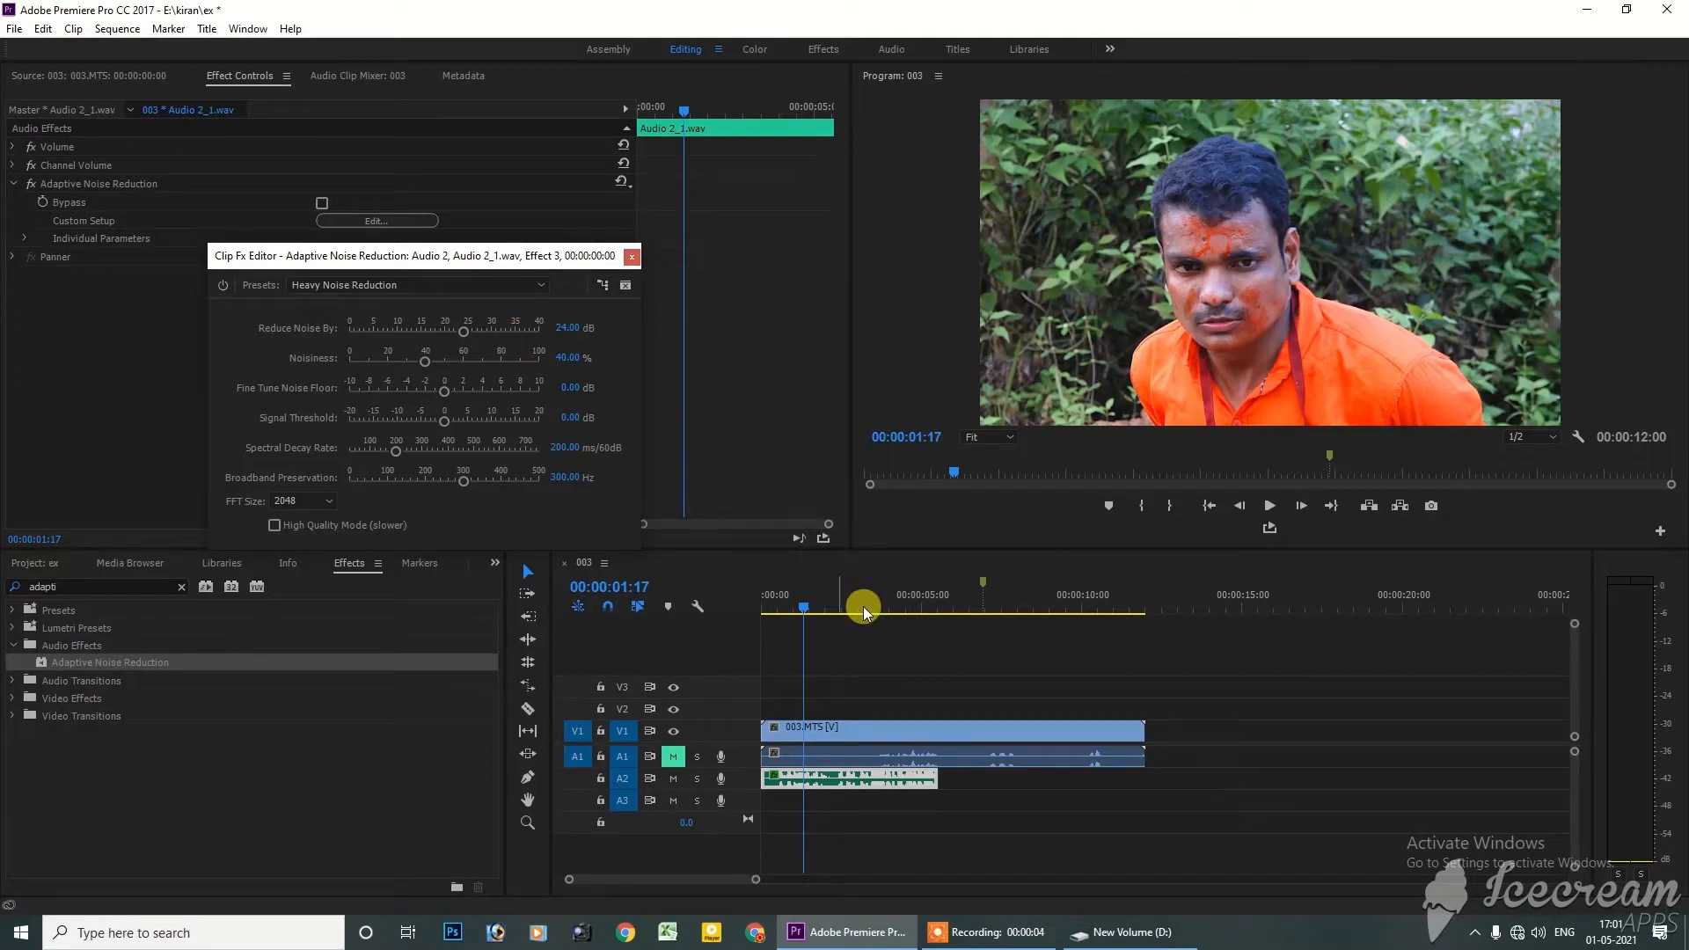
# Preview the Heavy Noise Reduction preset from the start, and set Reduce Noise By to 29 dB and Noisiness to 56.20%
pyautogui.moveTo(821, 605); pyautogui.dragTo(720, 609)
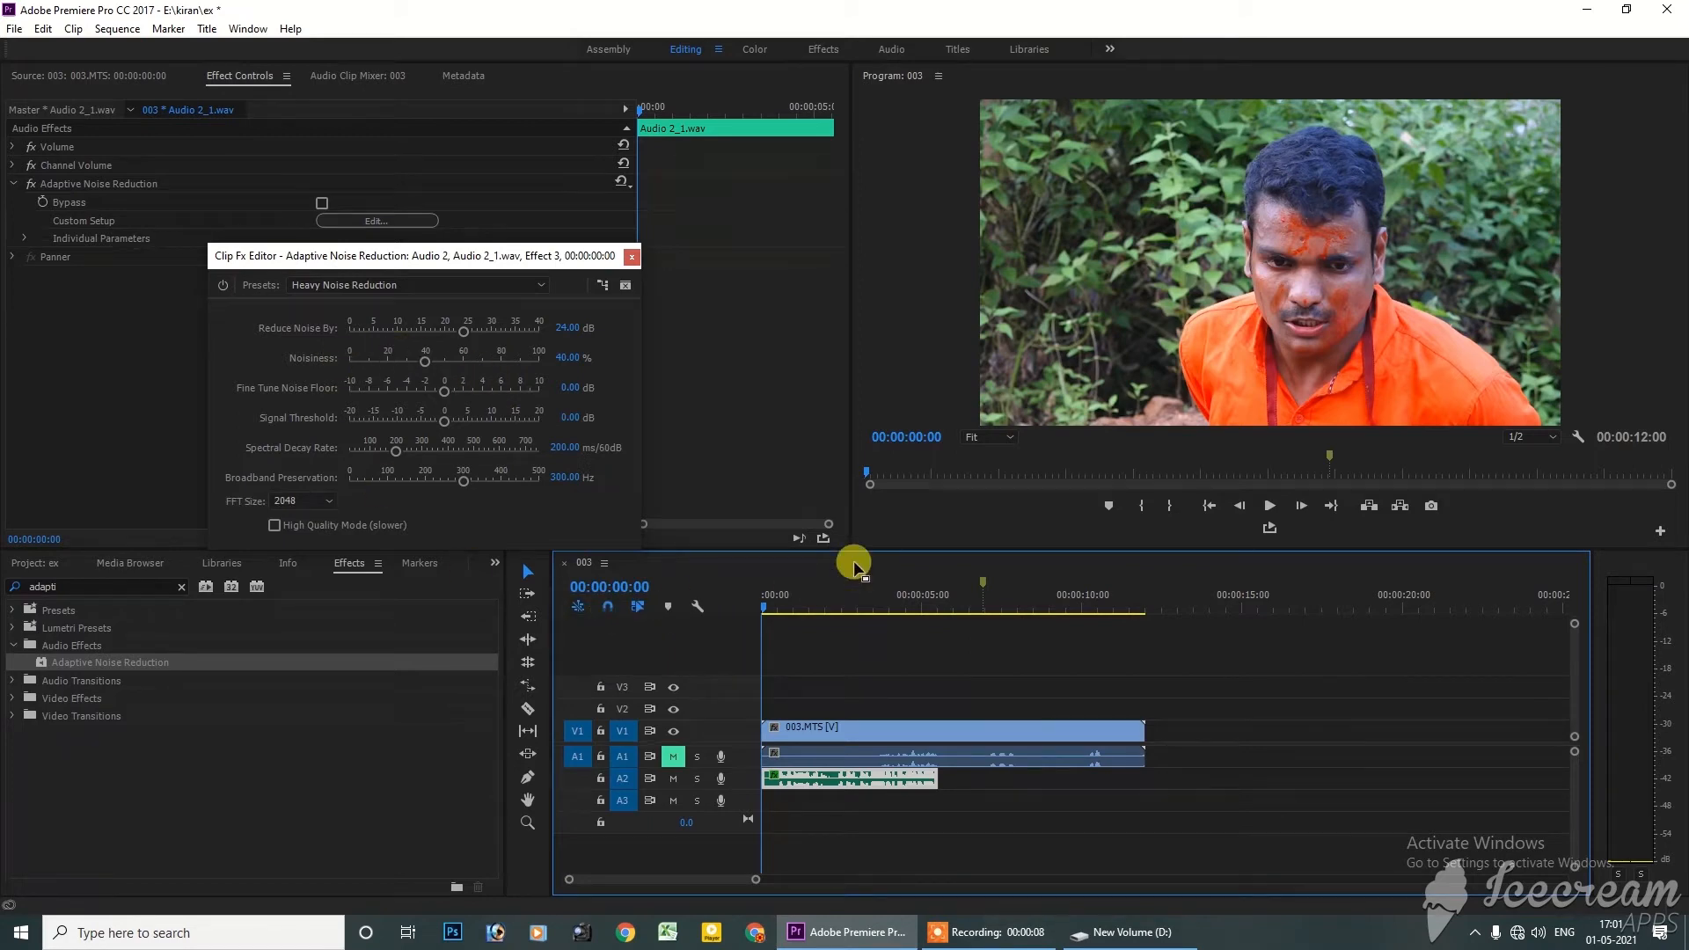
pyautogui.moveTo(810, 602); pyautogui.dragTo(835, 599)
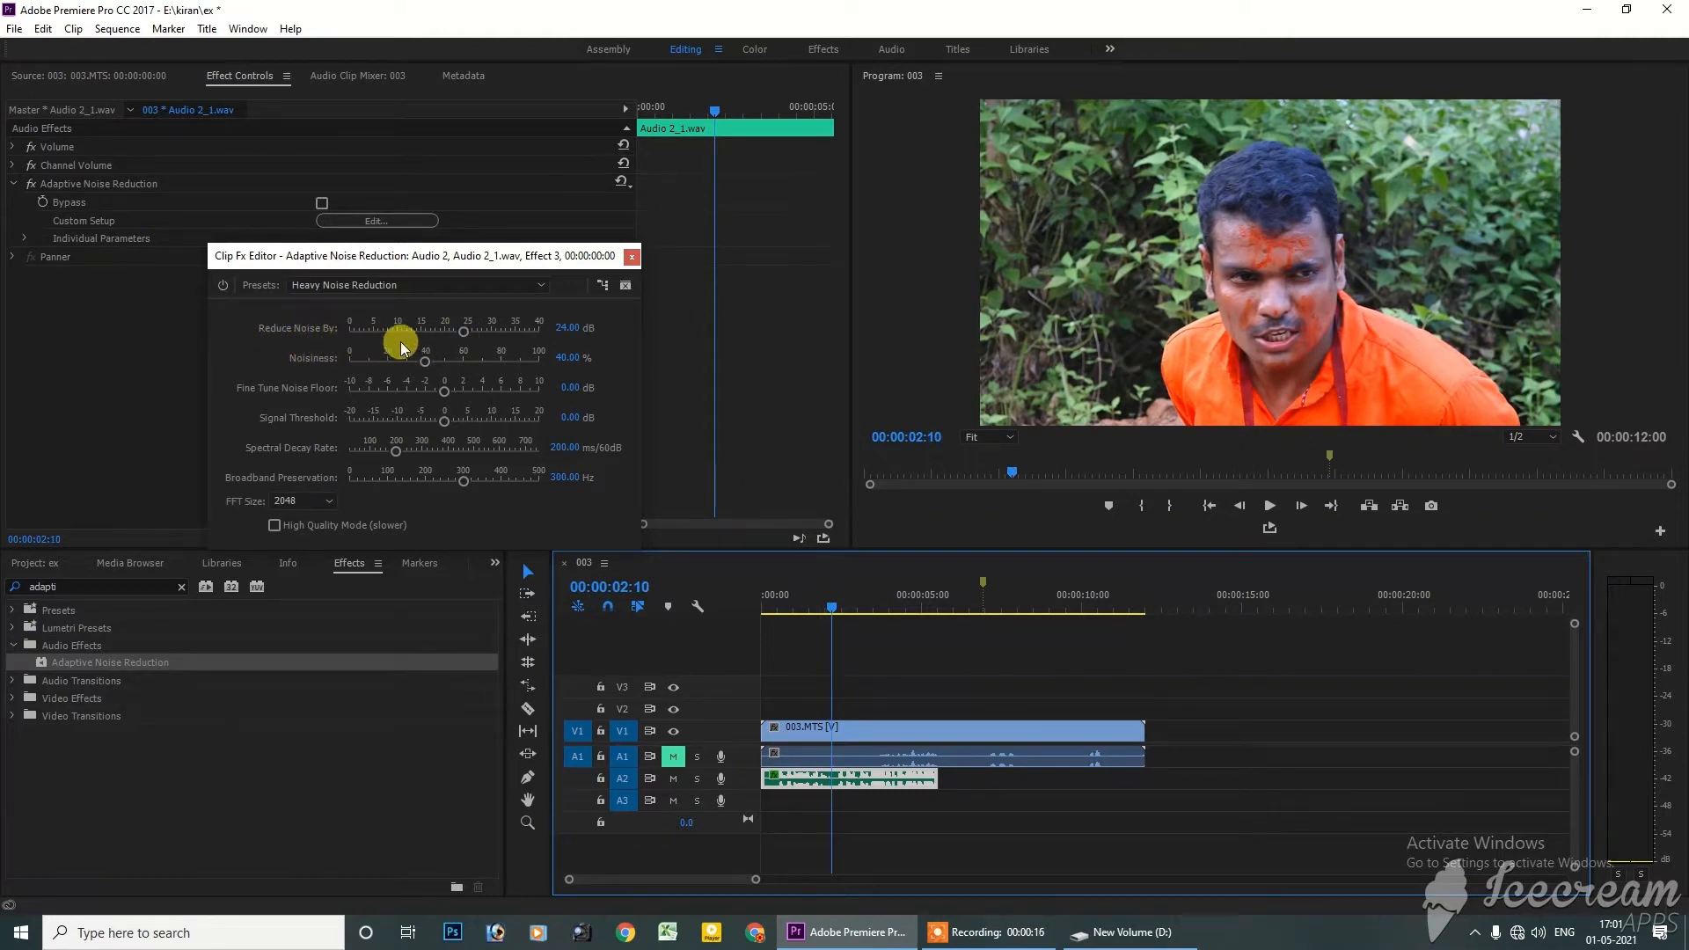
pyautogui.moveTo(461, 328); pyautogui.dragTo(468, 327)
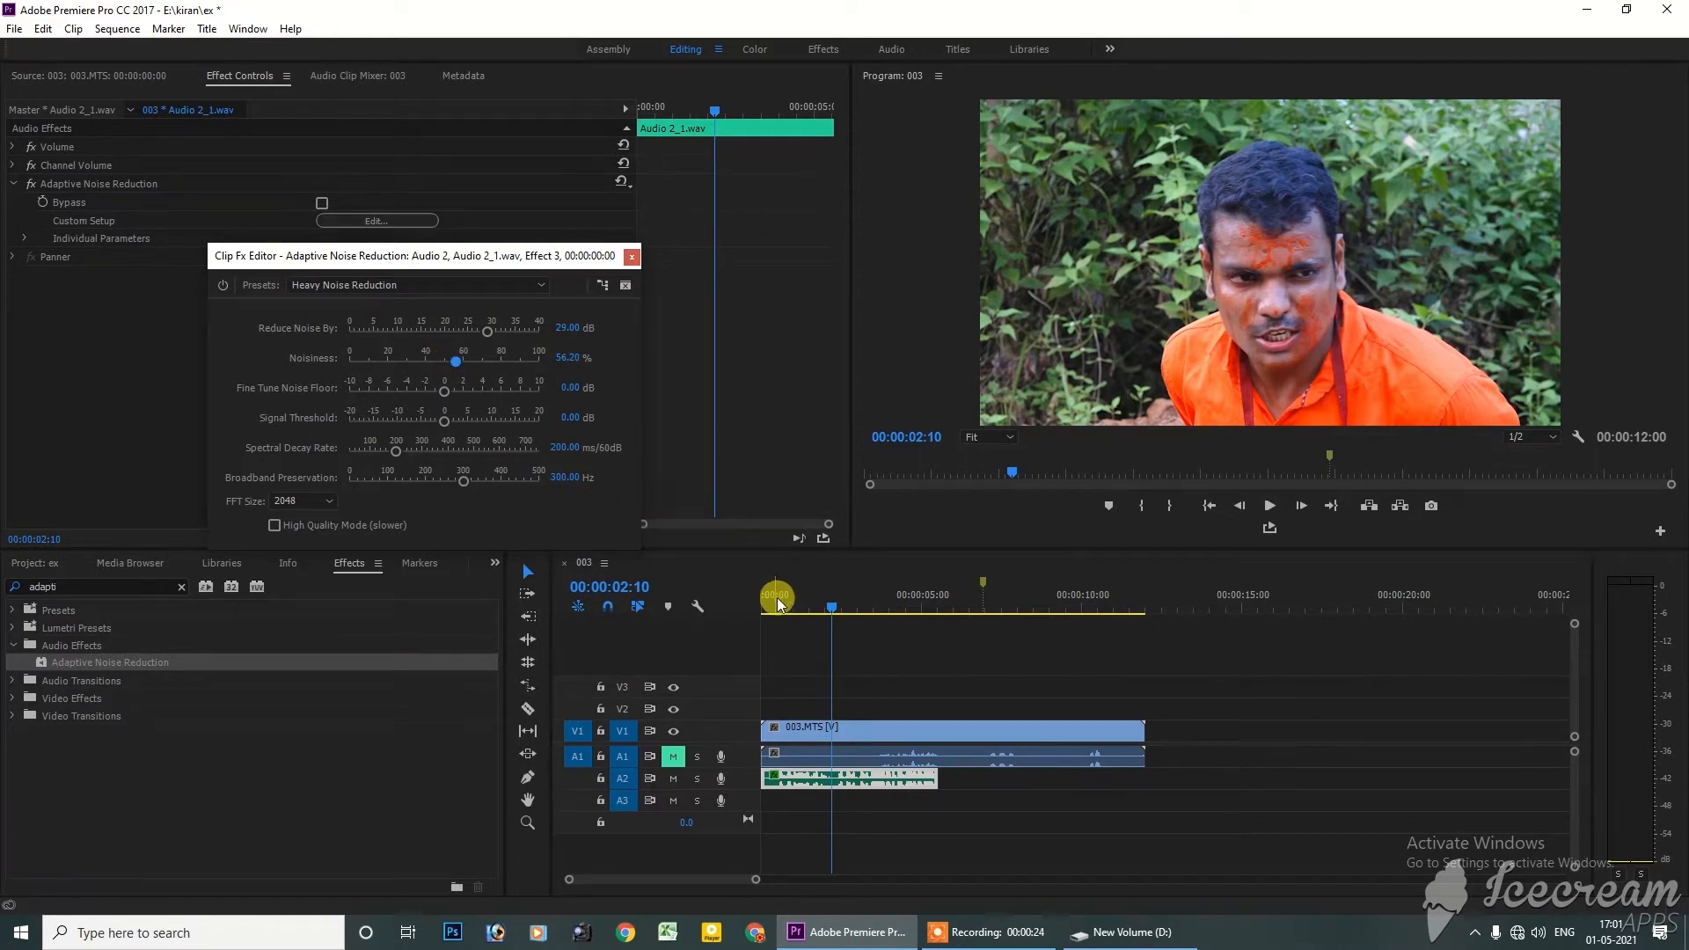
# Play the A2 clip from the start with the adjusted noise reduction and close the effect's editor window
pyautogui.moveTo(780, 600); pyautogui.dragTo(650, 597)
pyautogui.press('space')
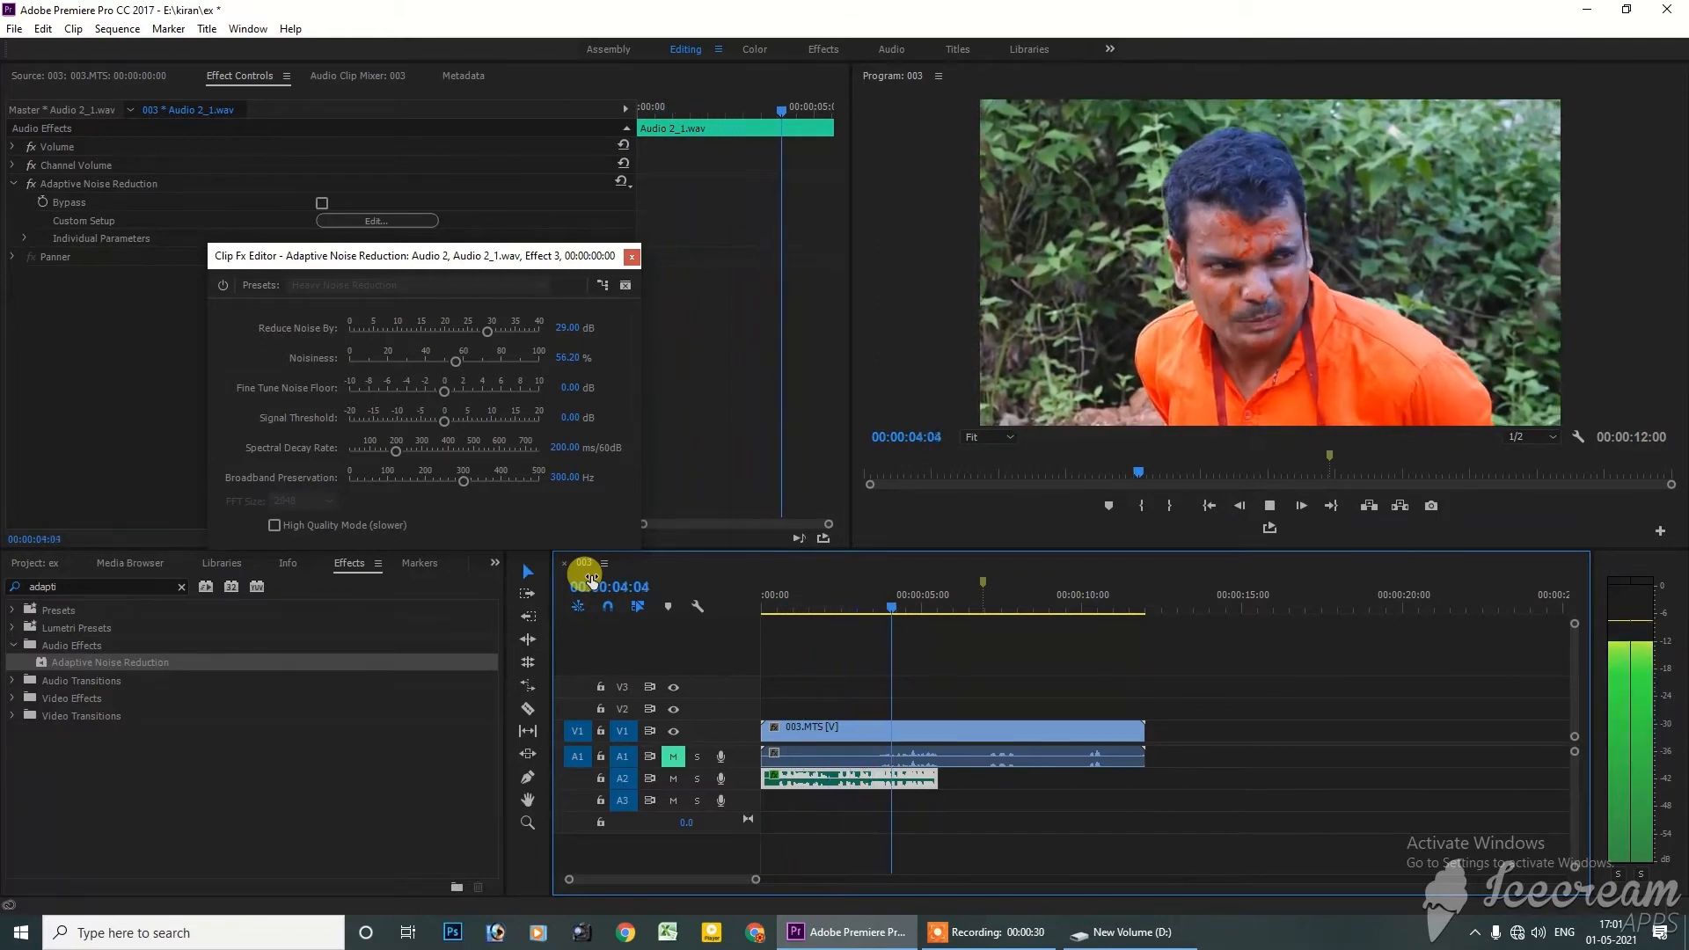
pyautogui.press('space')
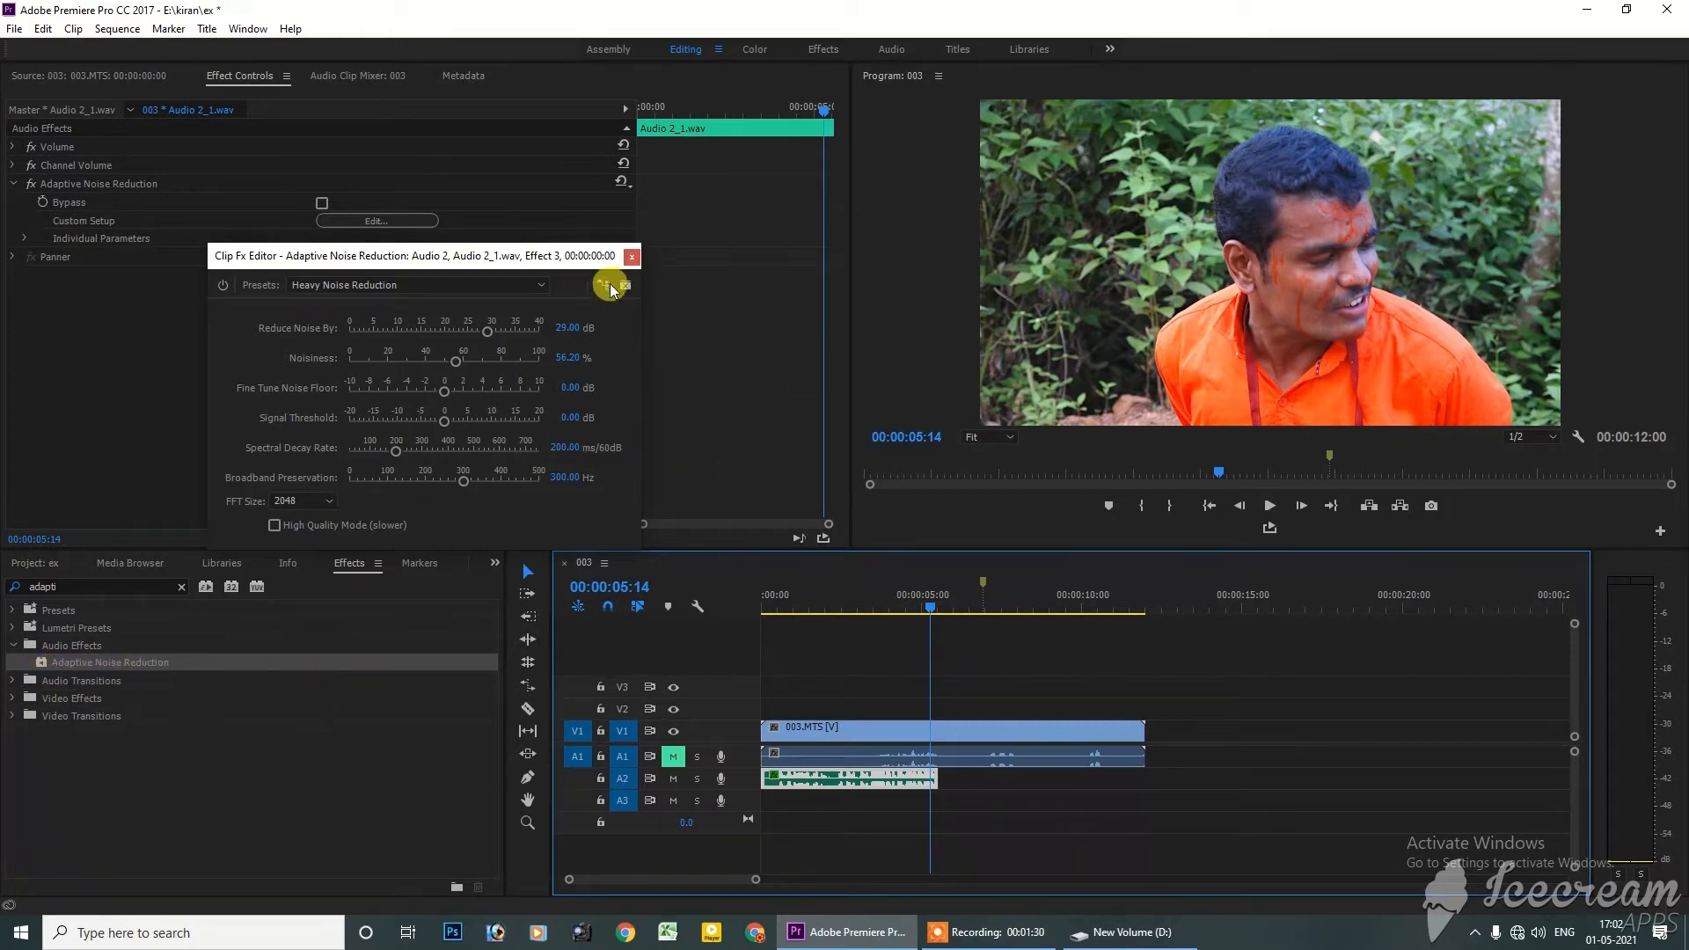
pyautogui.click(629, 261)
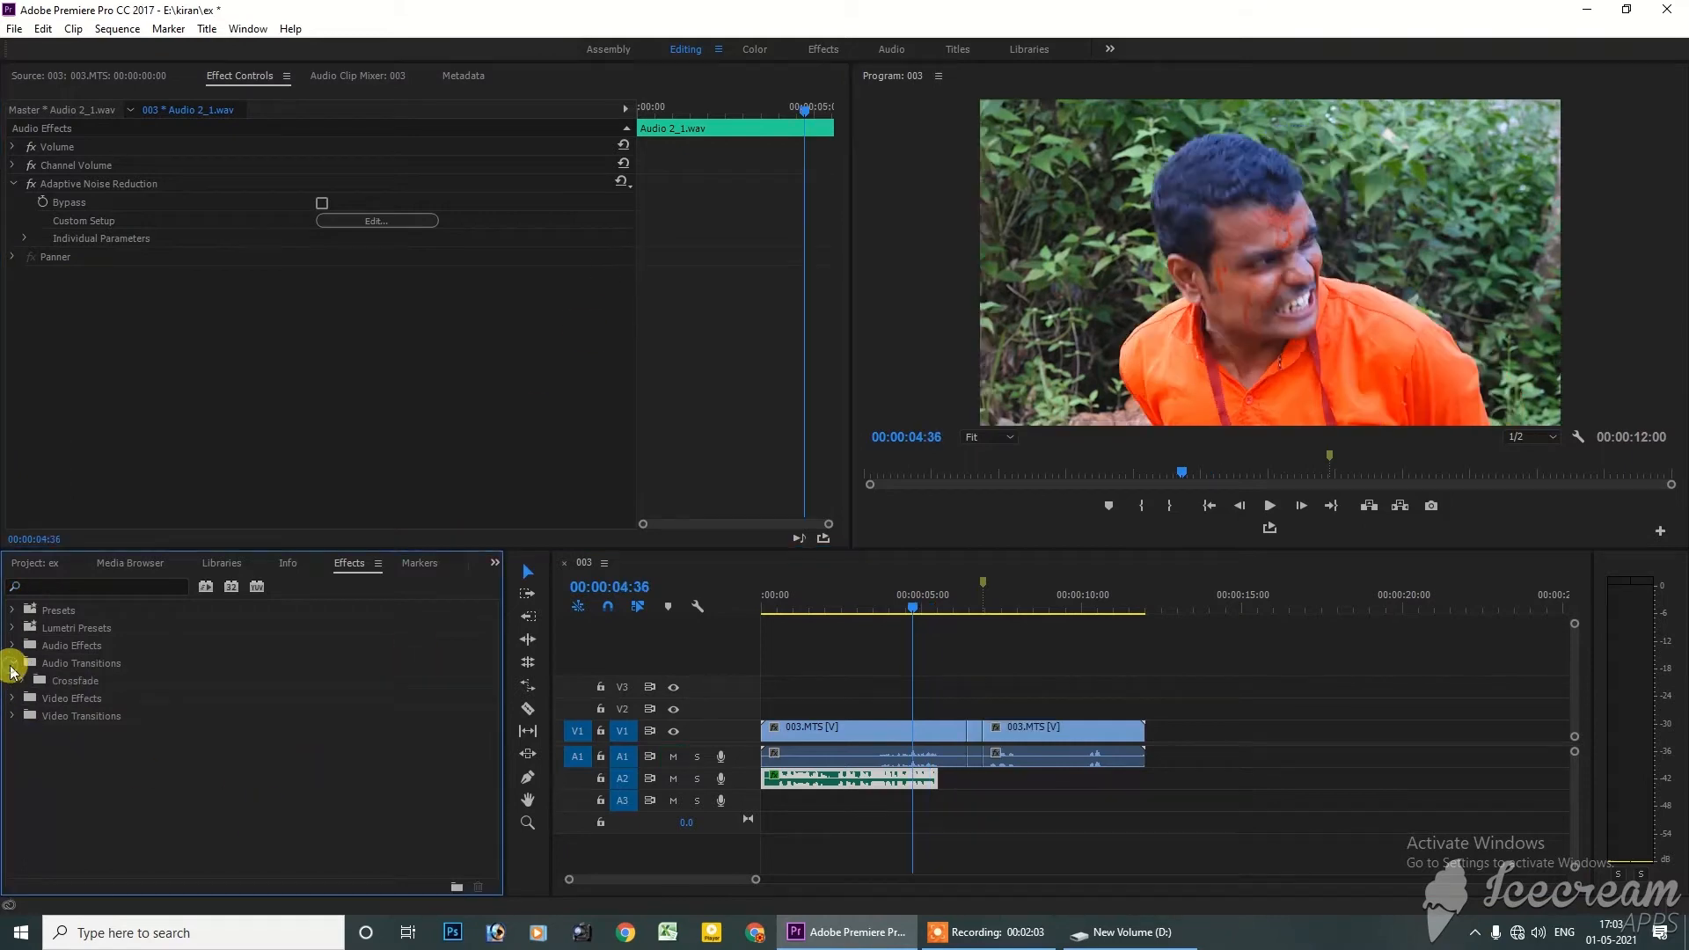
# Look through the Crossfade audio transitions, including Constant Power, and collapse their folders again
pyautogui.click(20, 683)
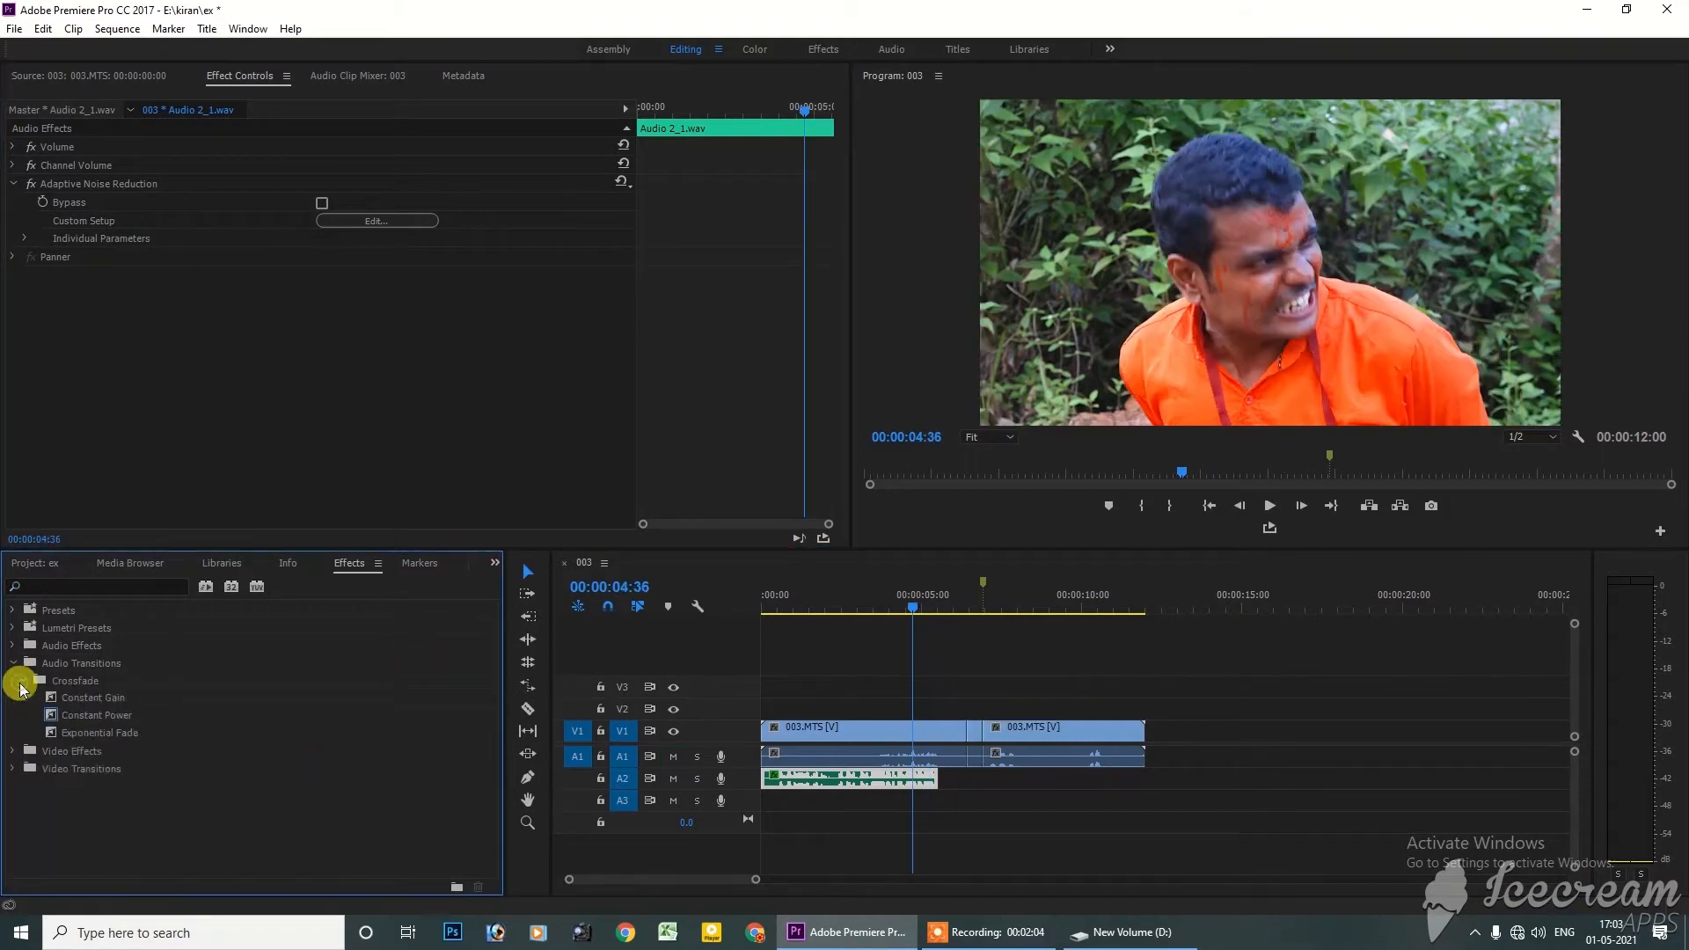
pyautogui.click(97, 719)
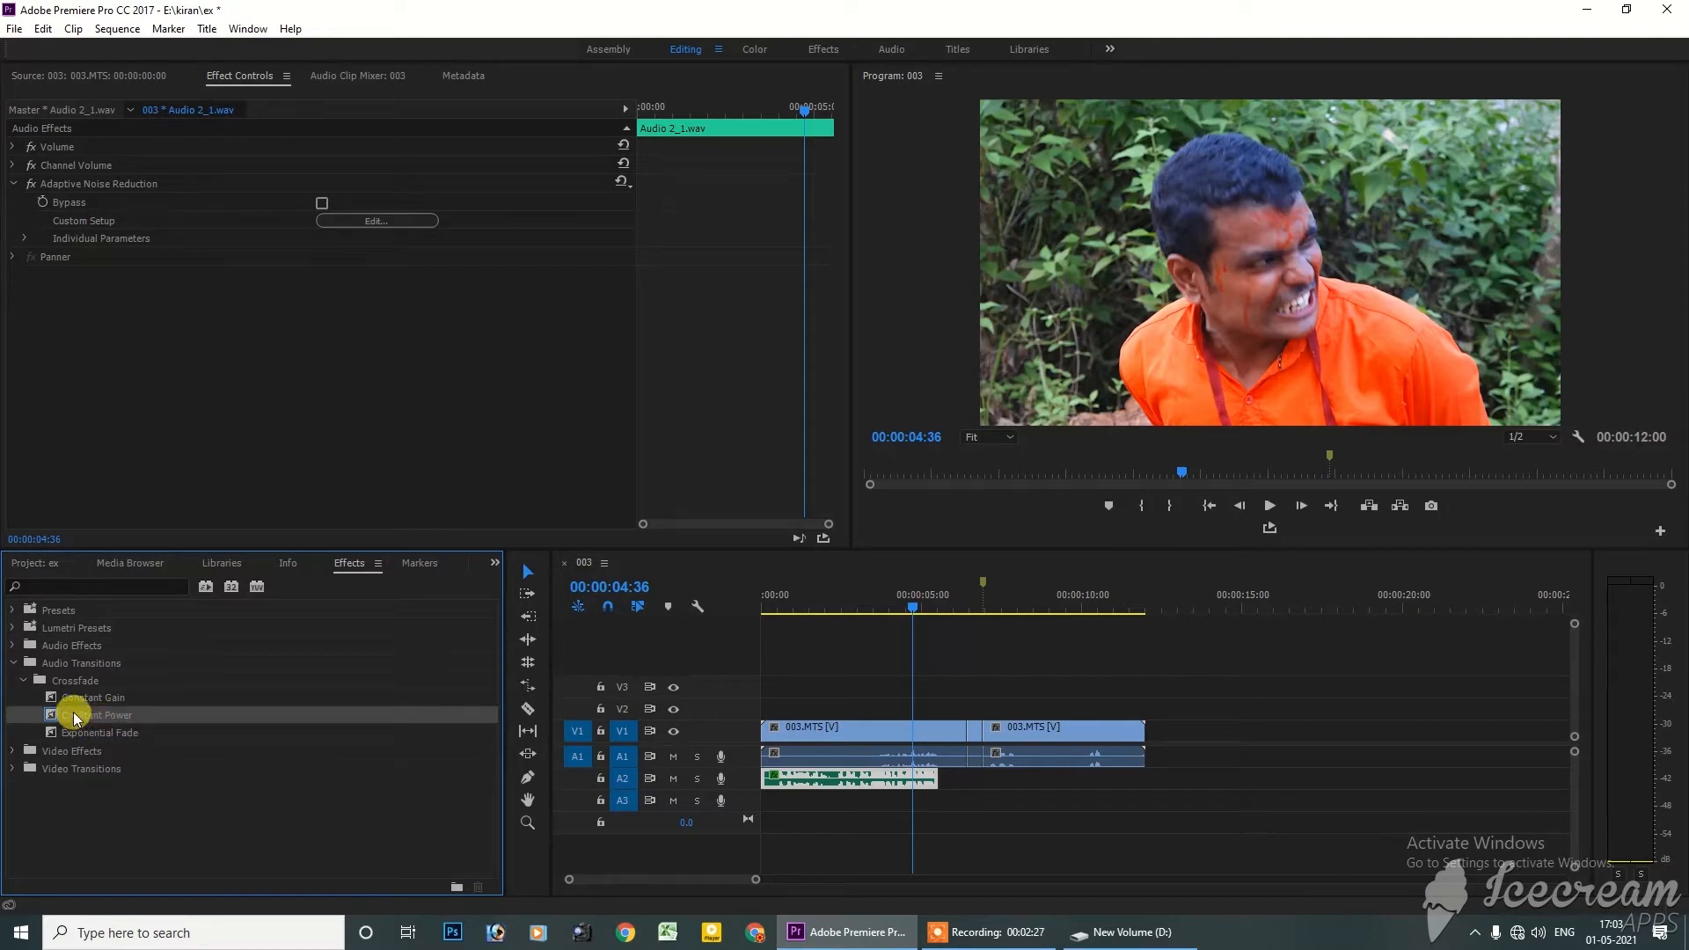
pyautogui.click(21, 682)
pyautogui.click(12, 662)
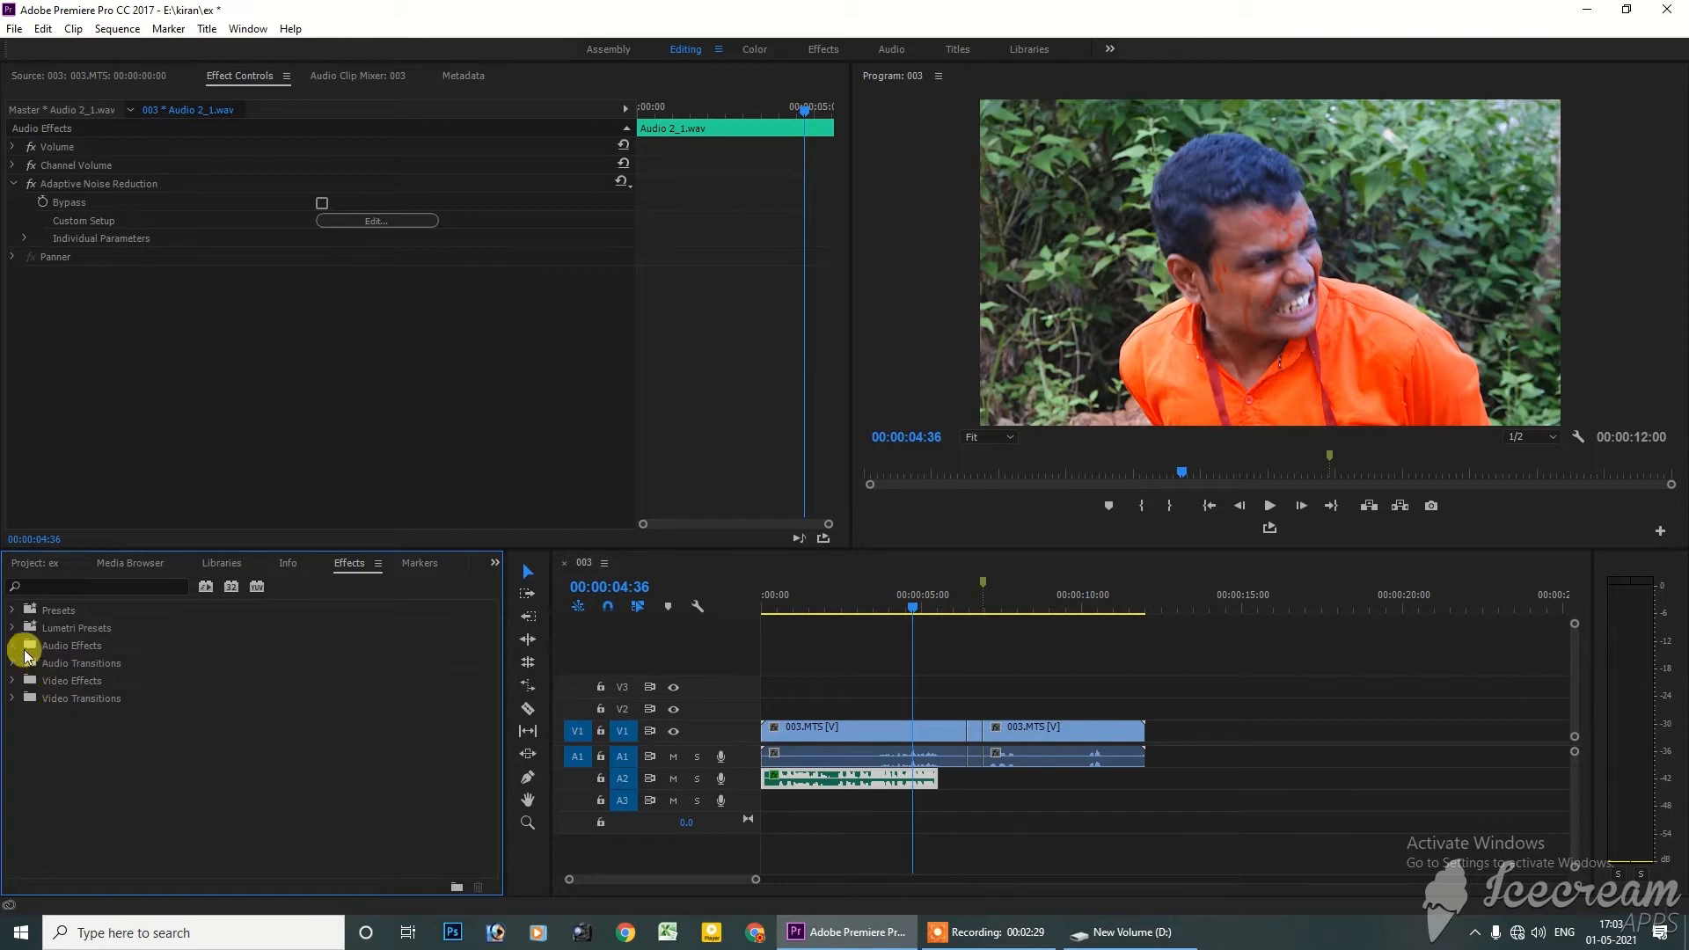
# Find the Surround Reverb audio effect with the search "sur" and apply it to the clip on track A2
pyautogui.click(12, 646)
pyautogui.scroll(-4, 42, 700)
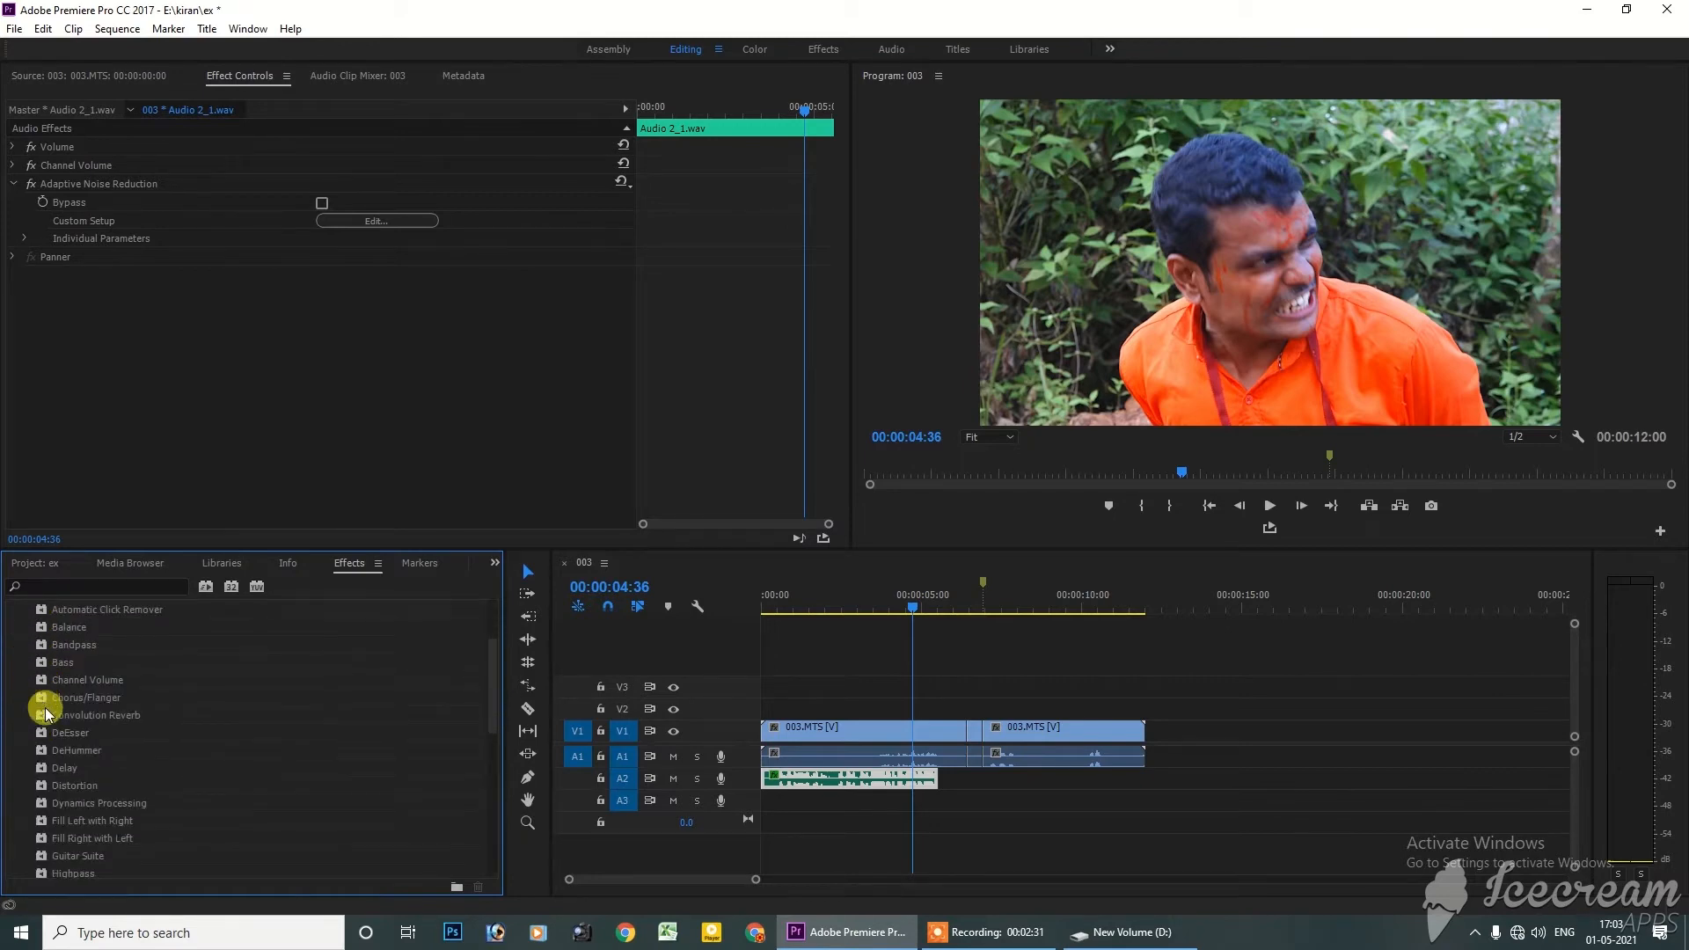
pyautogui.scroll(-2, 162, 785)
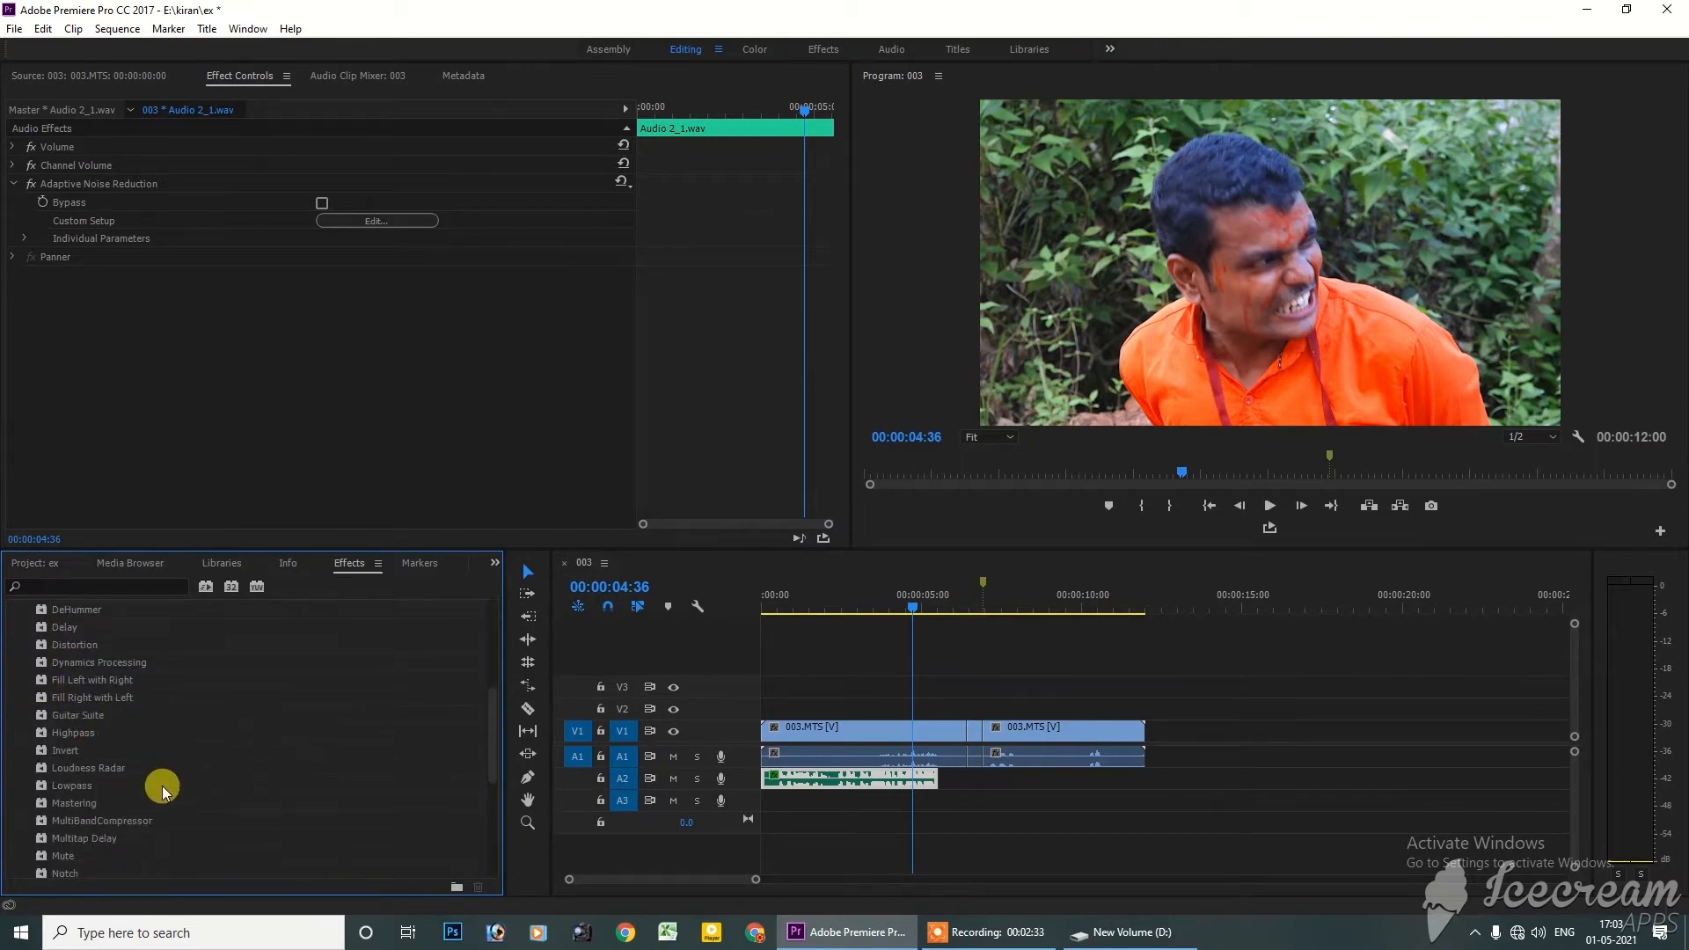
pyautogui.scroll(-2, 123, 778)
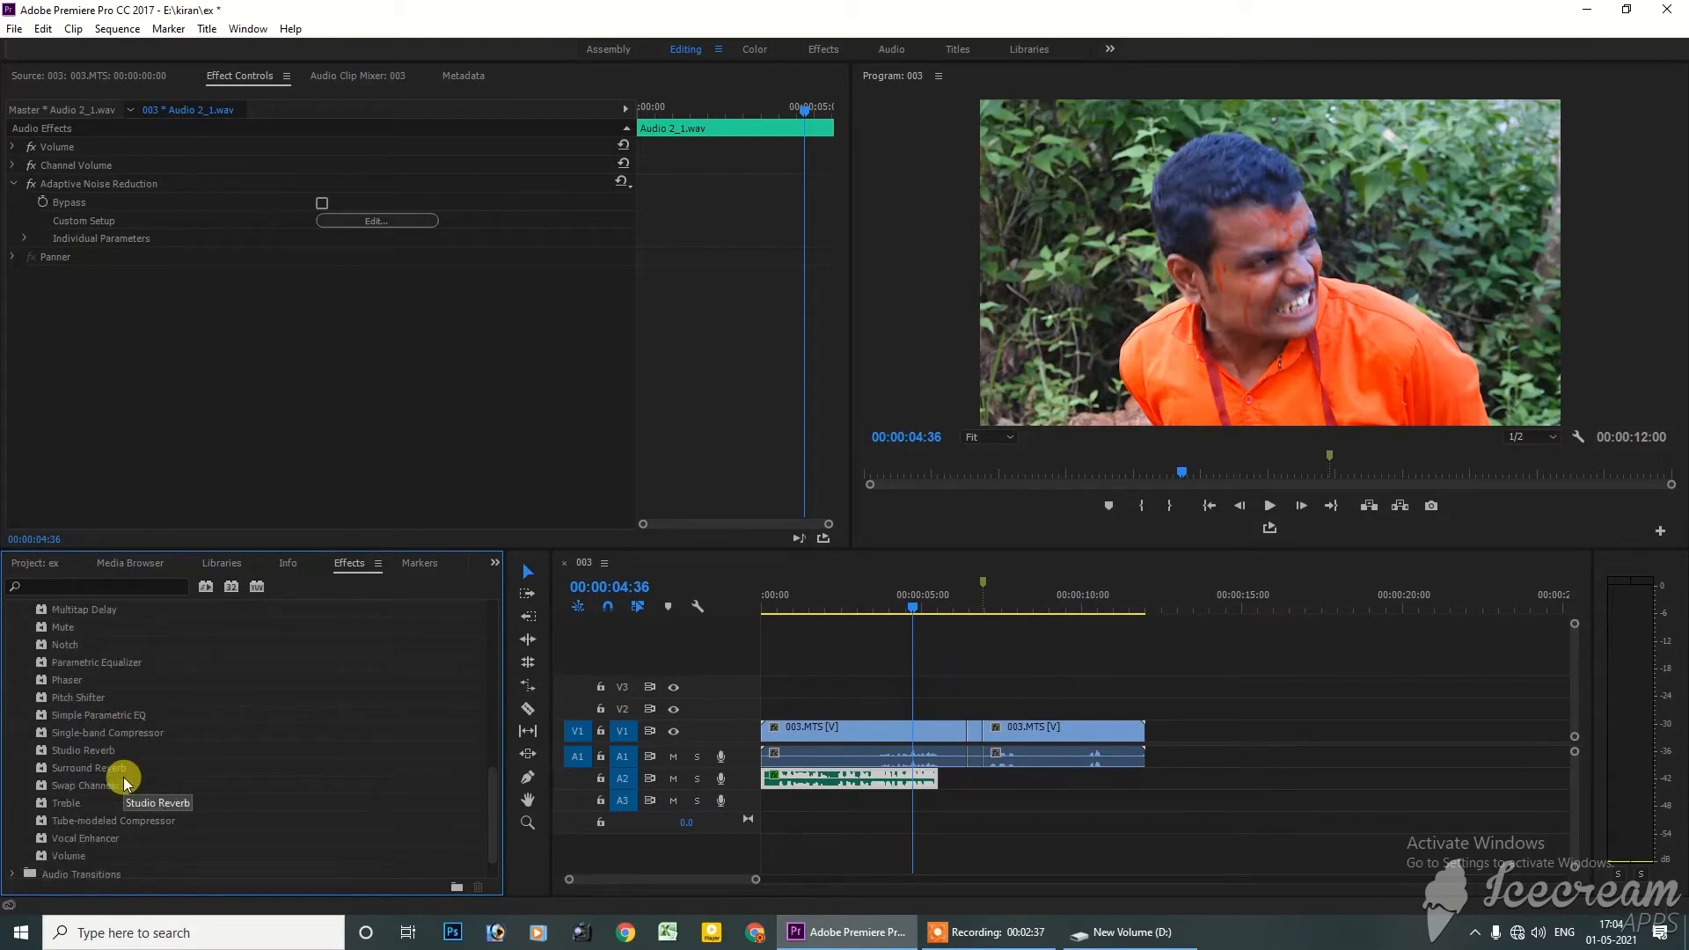
pyautogui.write('sur')
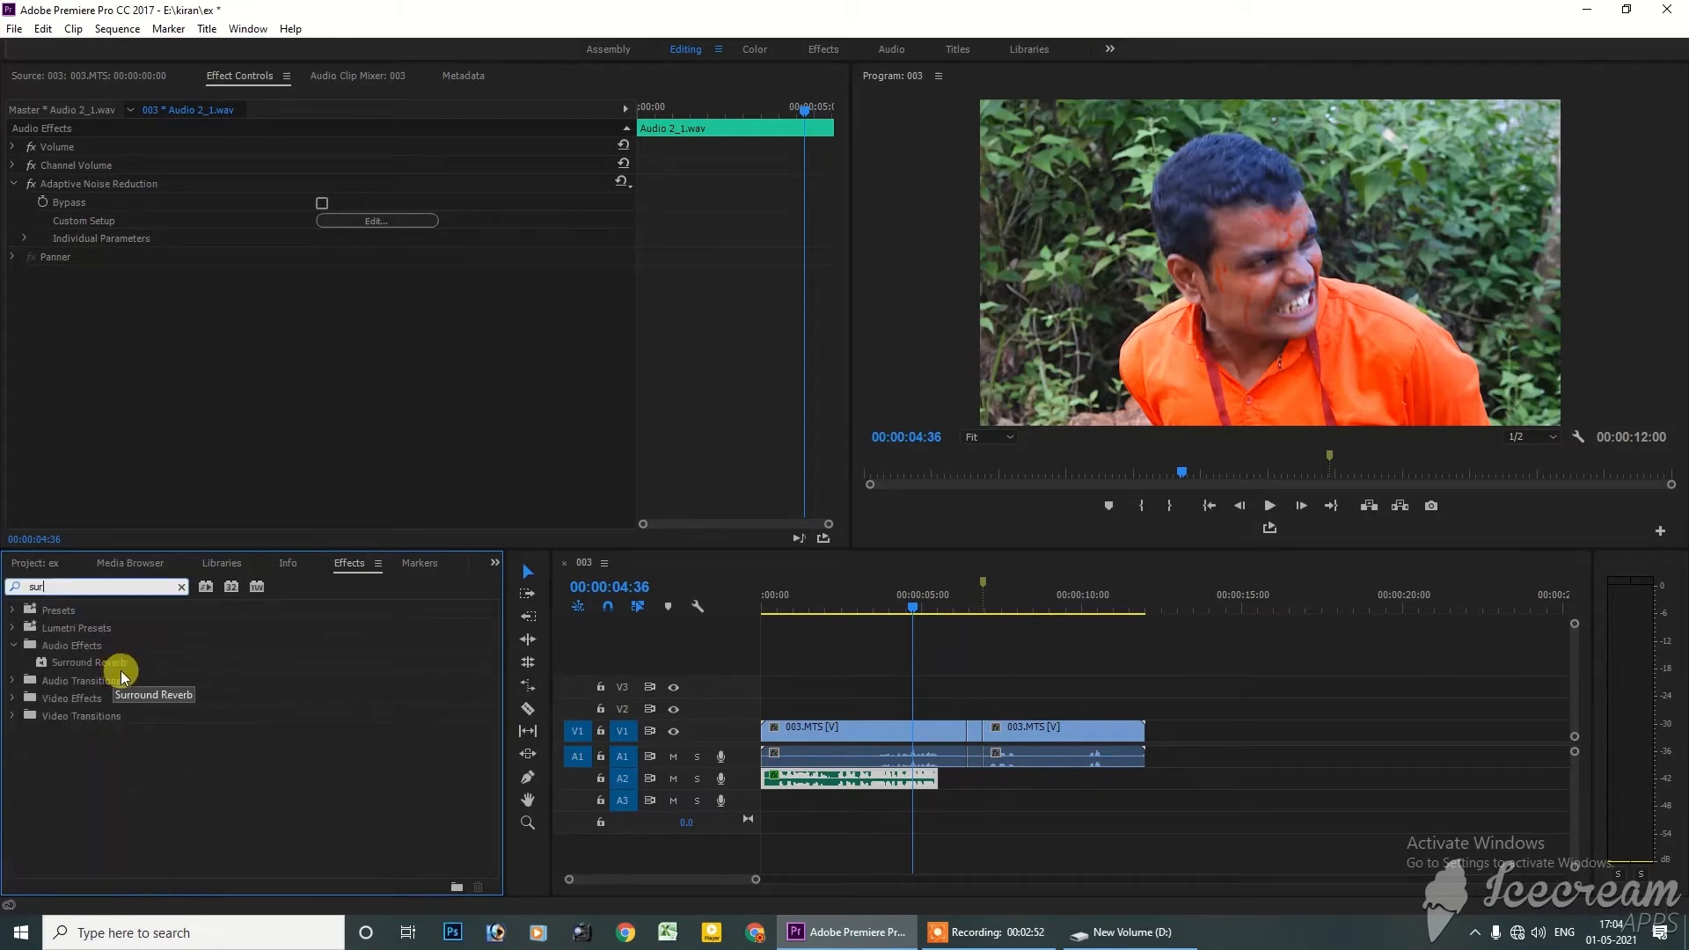
pyautogui.click(46, 663)
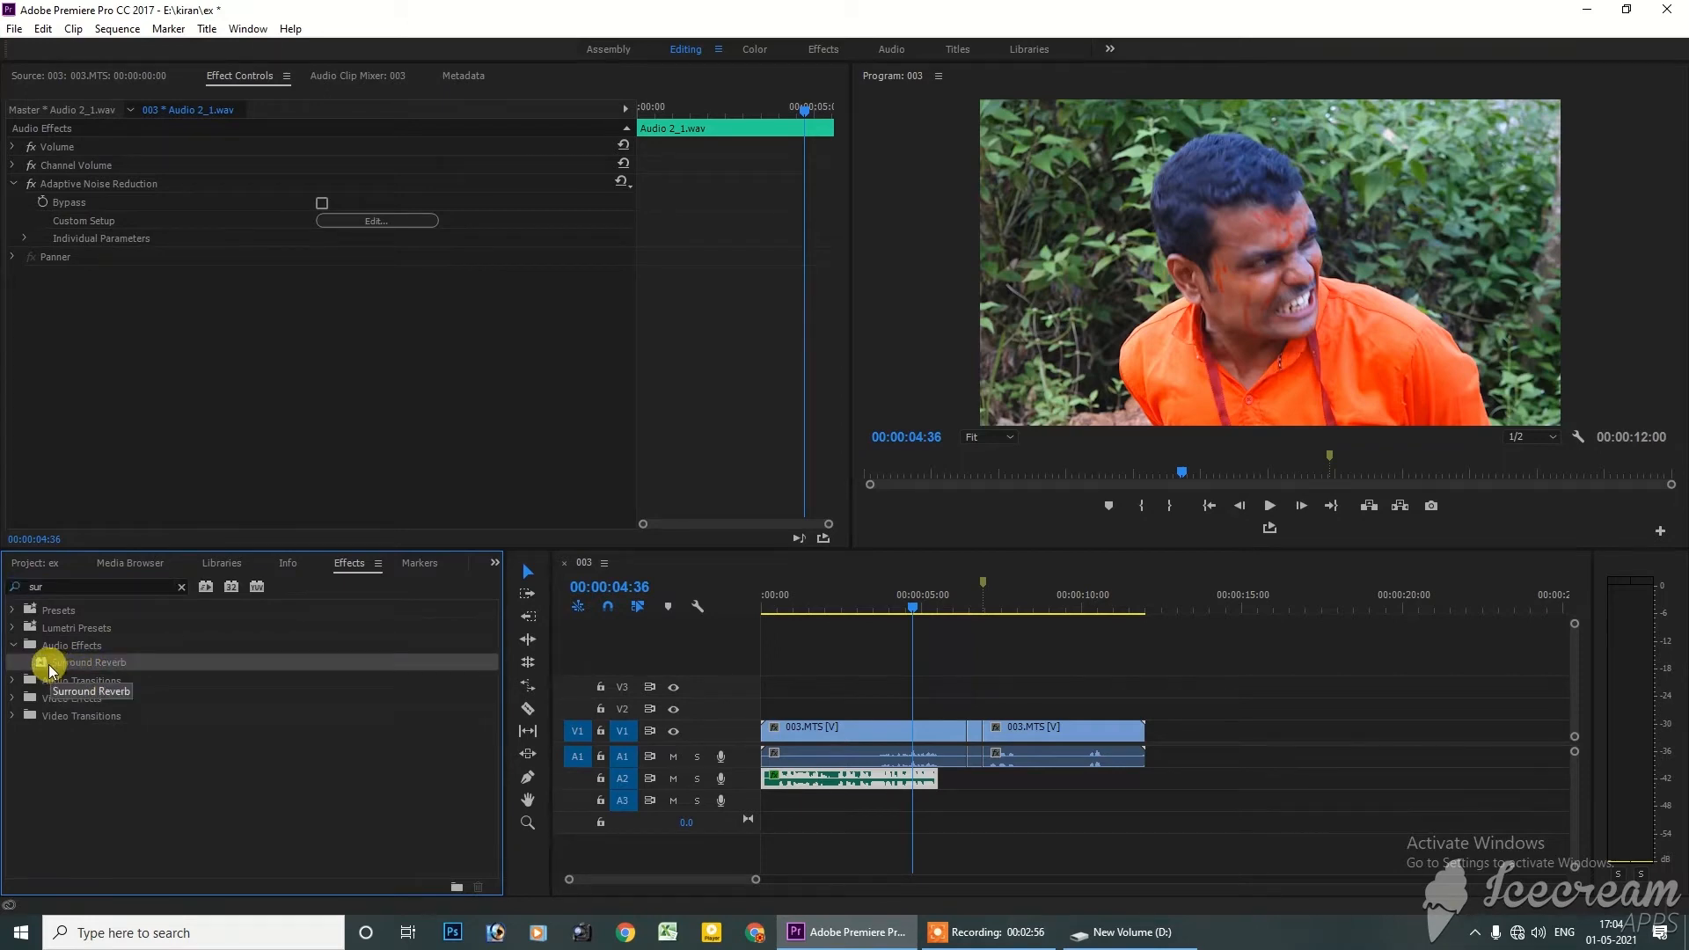
pyautogui.moveTo(50, 670); pyautogui.dragTo(713, 779)
pyautogui.moveTo(789, 783); pyautogui.dragTo(783, 783)
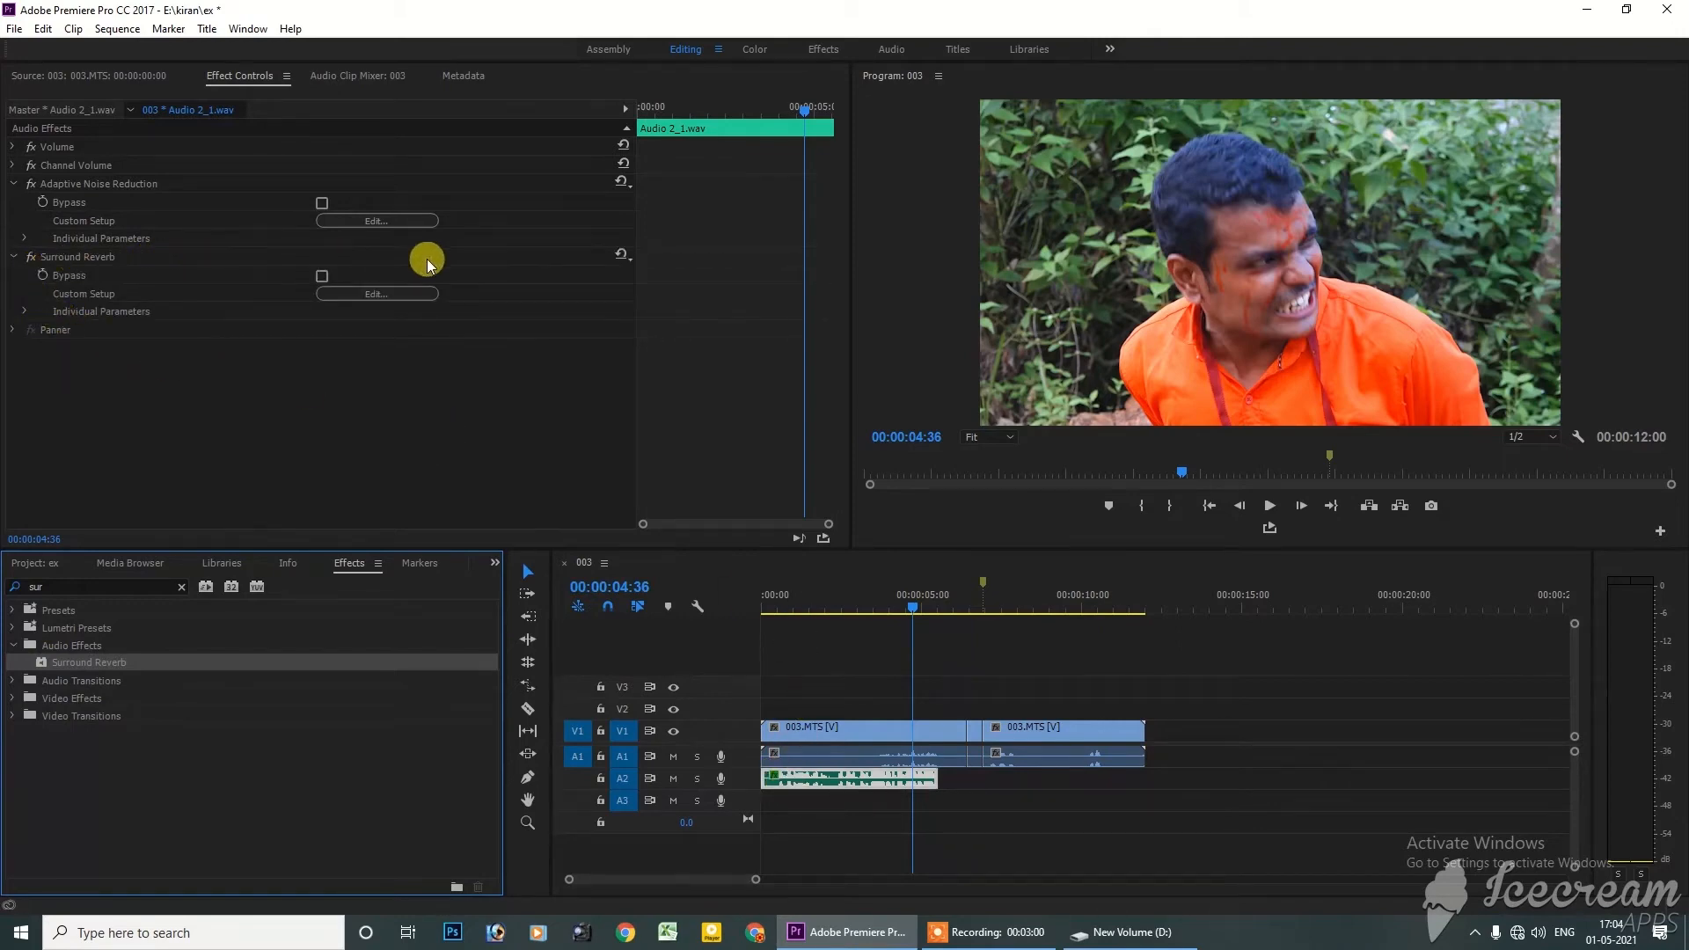
# Play the start of the sequence to hear the default Surround Reverb and return the playhead to 00:00:00:00
pyautogui.click(758, 614)
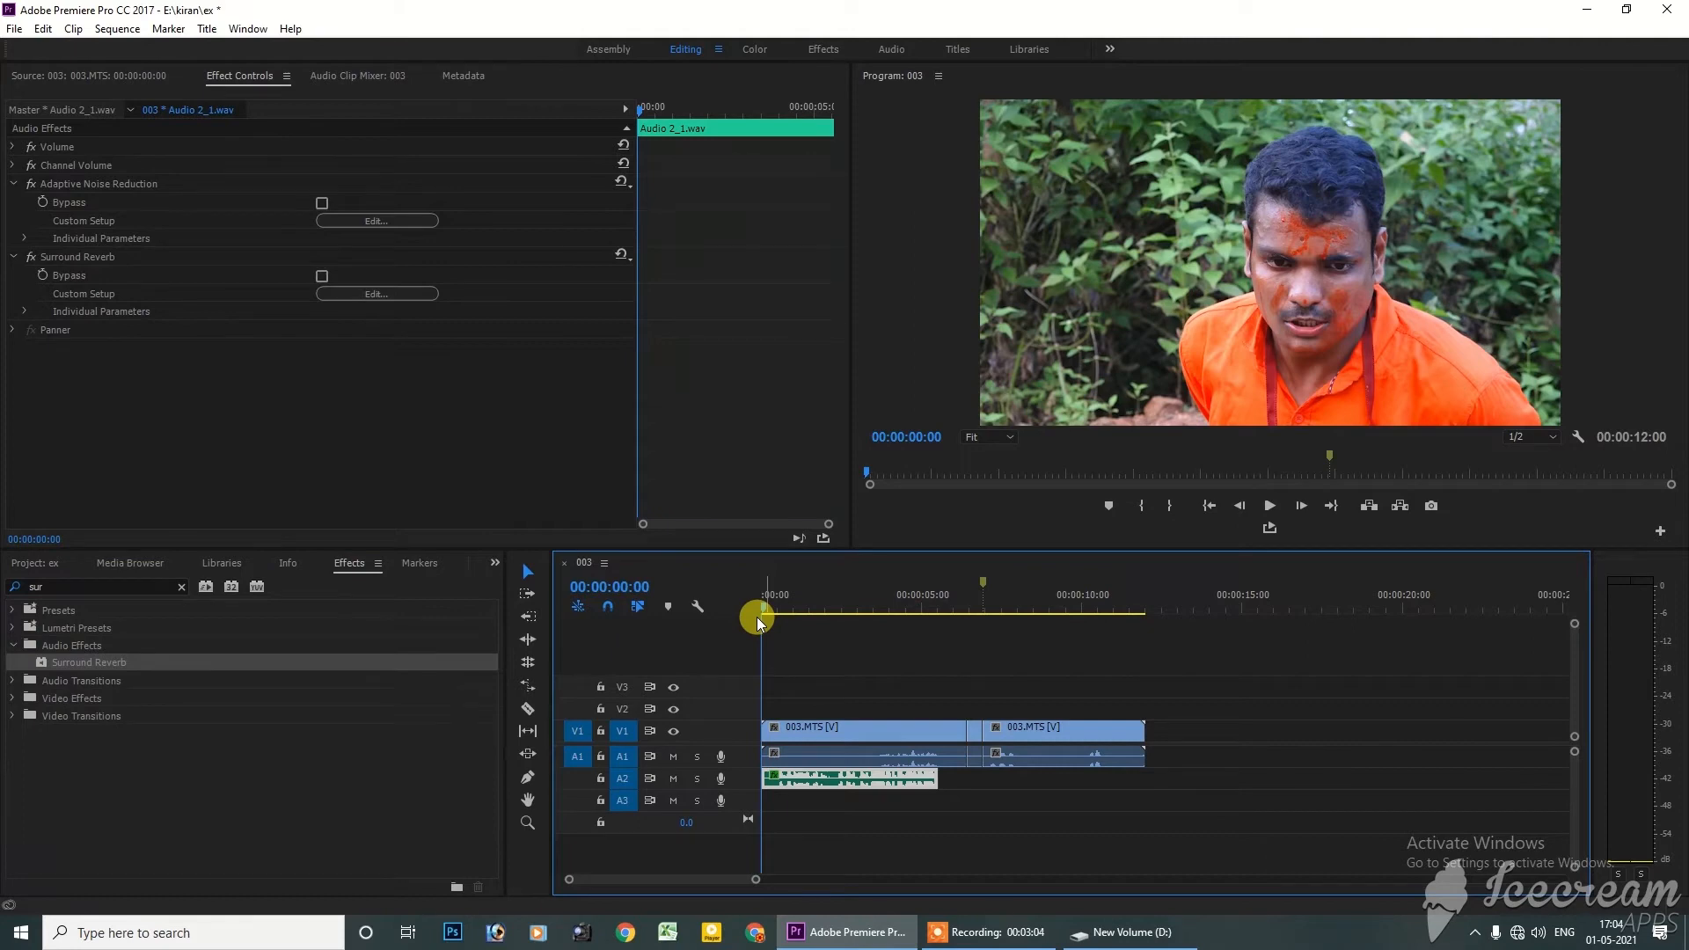
pyautogui.press('space')
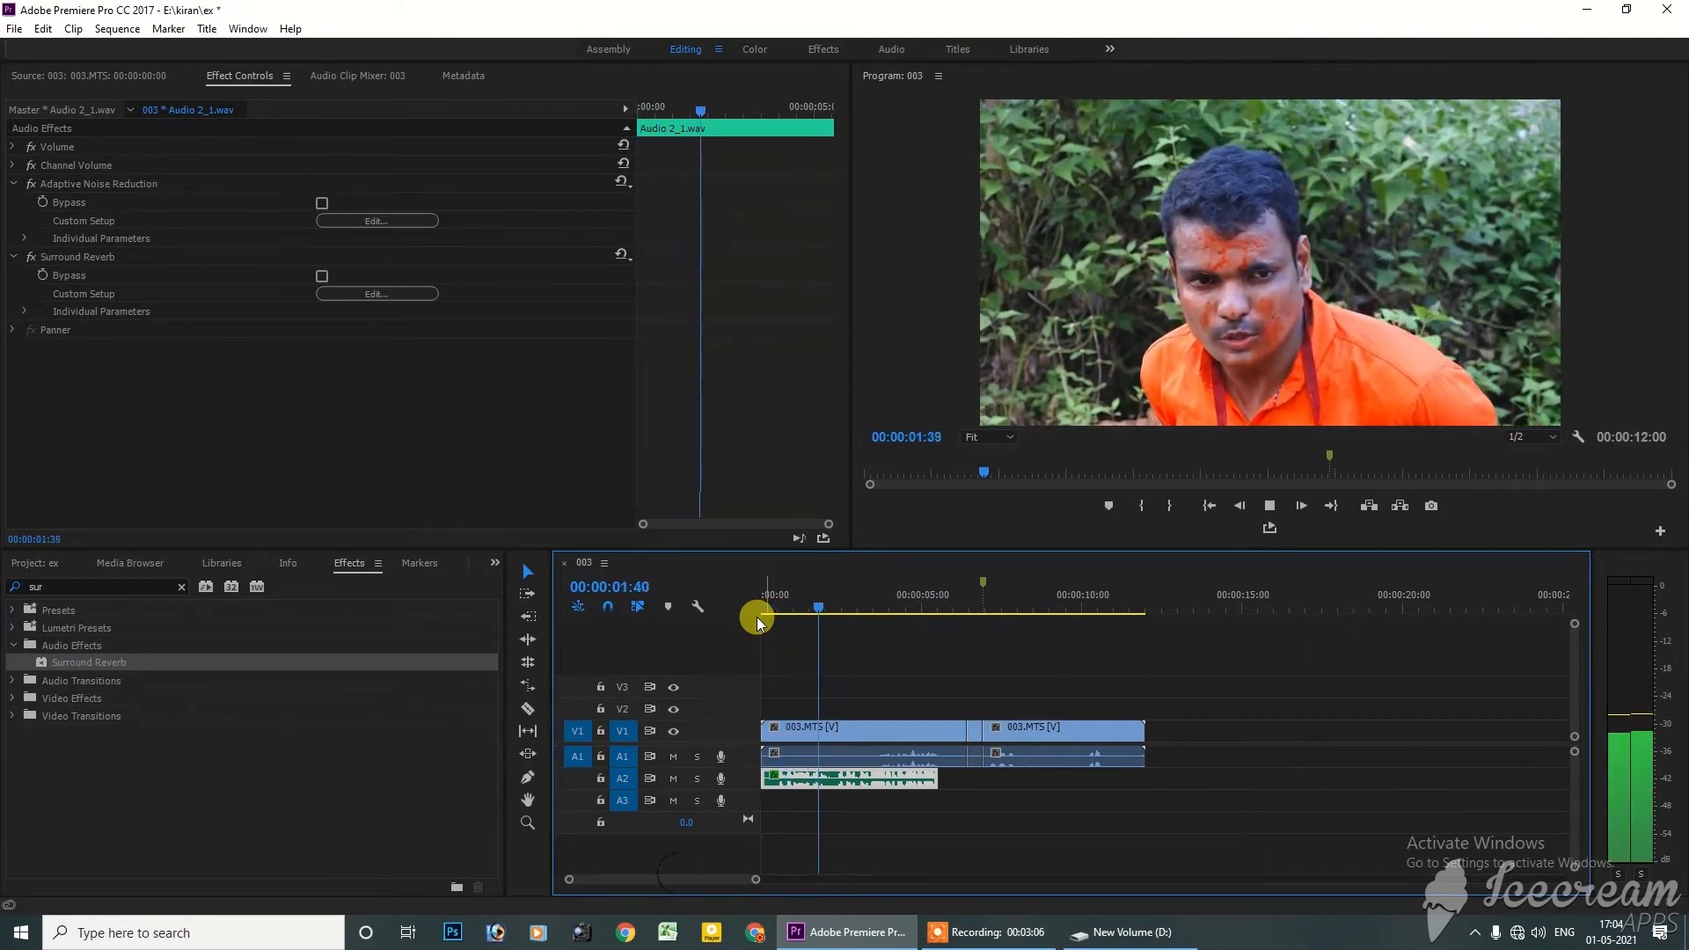
pyautogui.press('space')
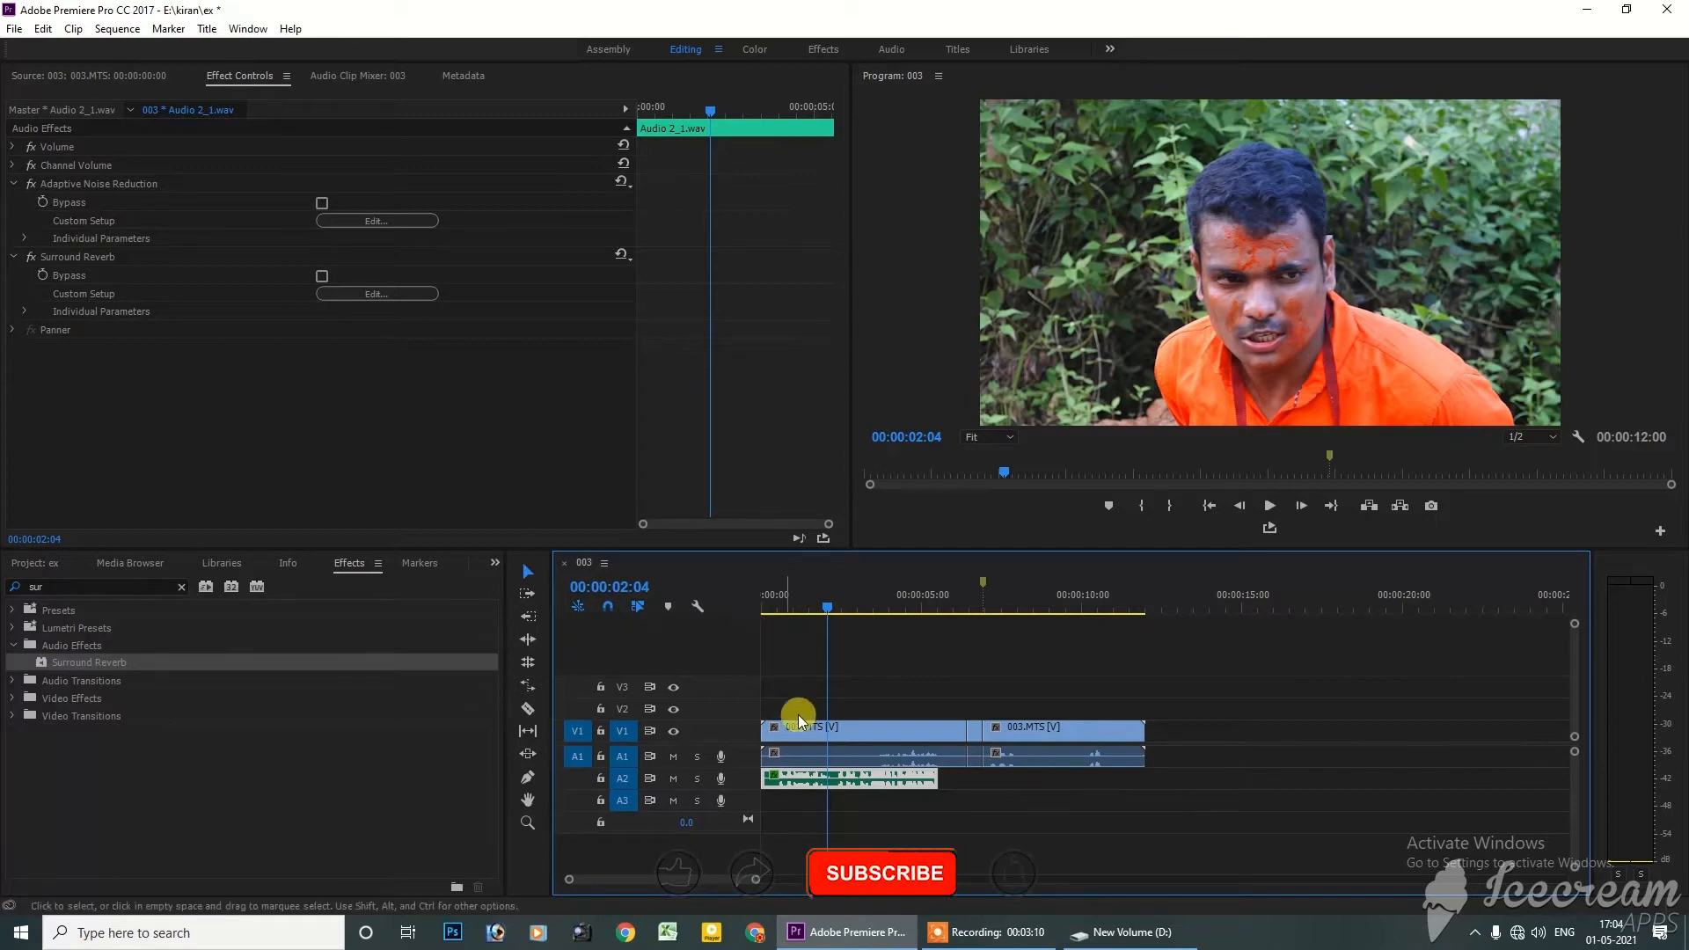
pyautogui.moveTo(827, 607); pyautogui.dragTo(761, 607)
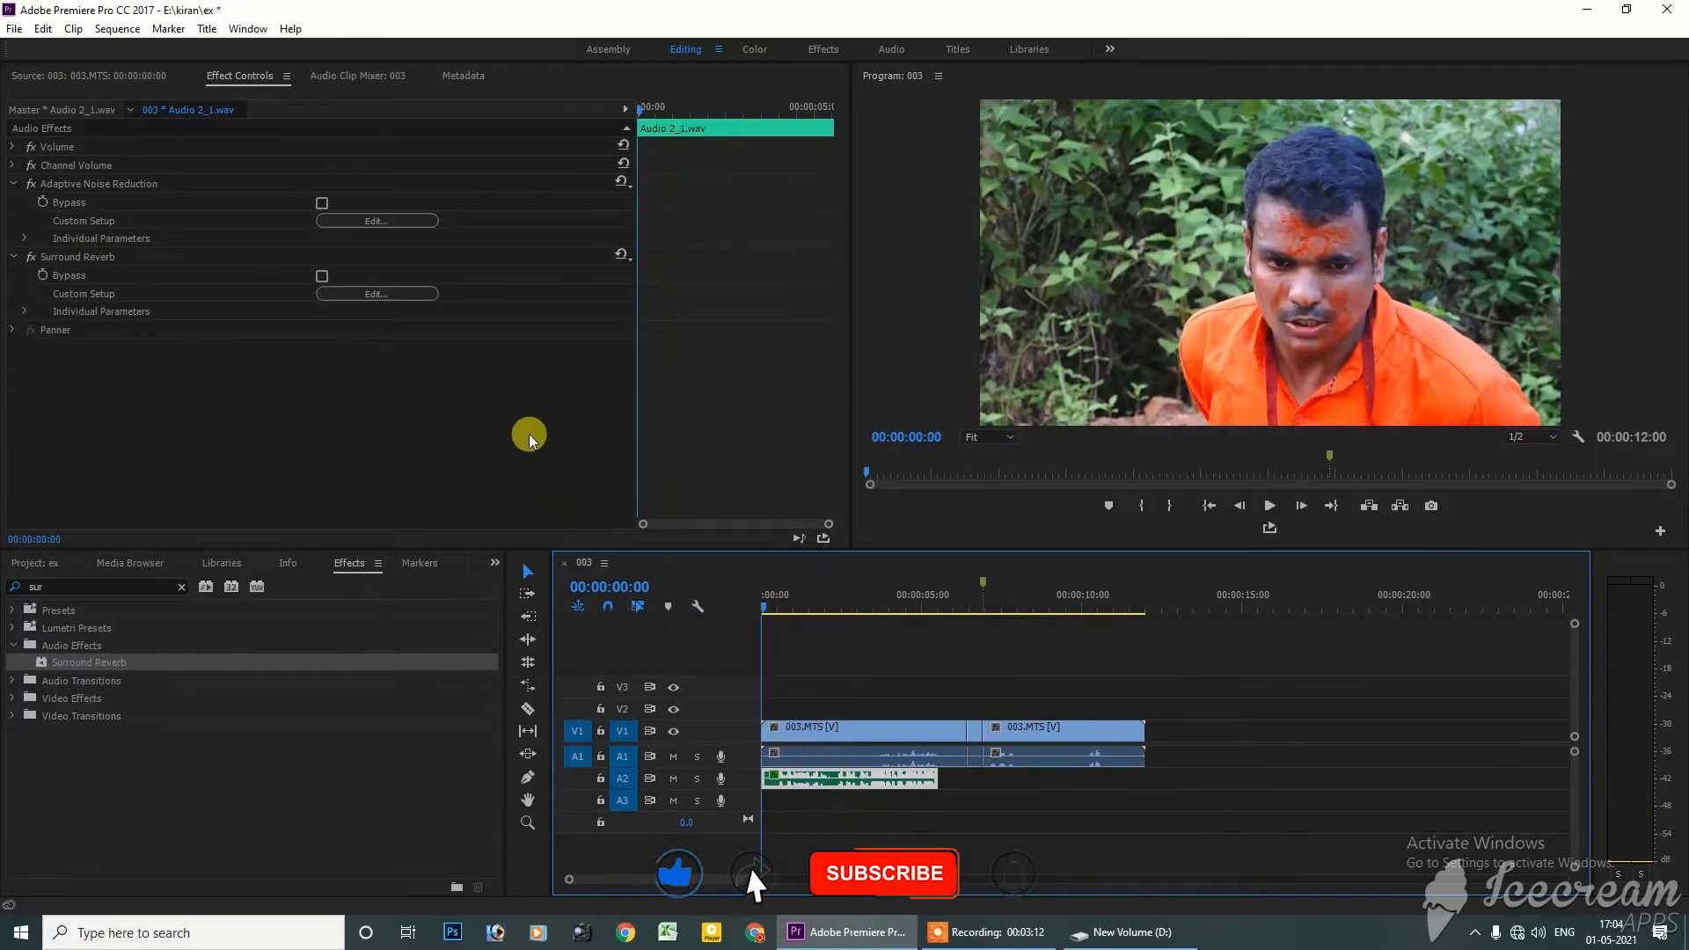
# Open the Surround Reverb custom setup, choose the The Medium preset and preview it with the editor window clear of the timeline
pyautogui.click(350, 294)
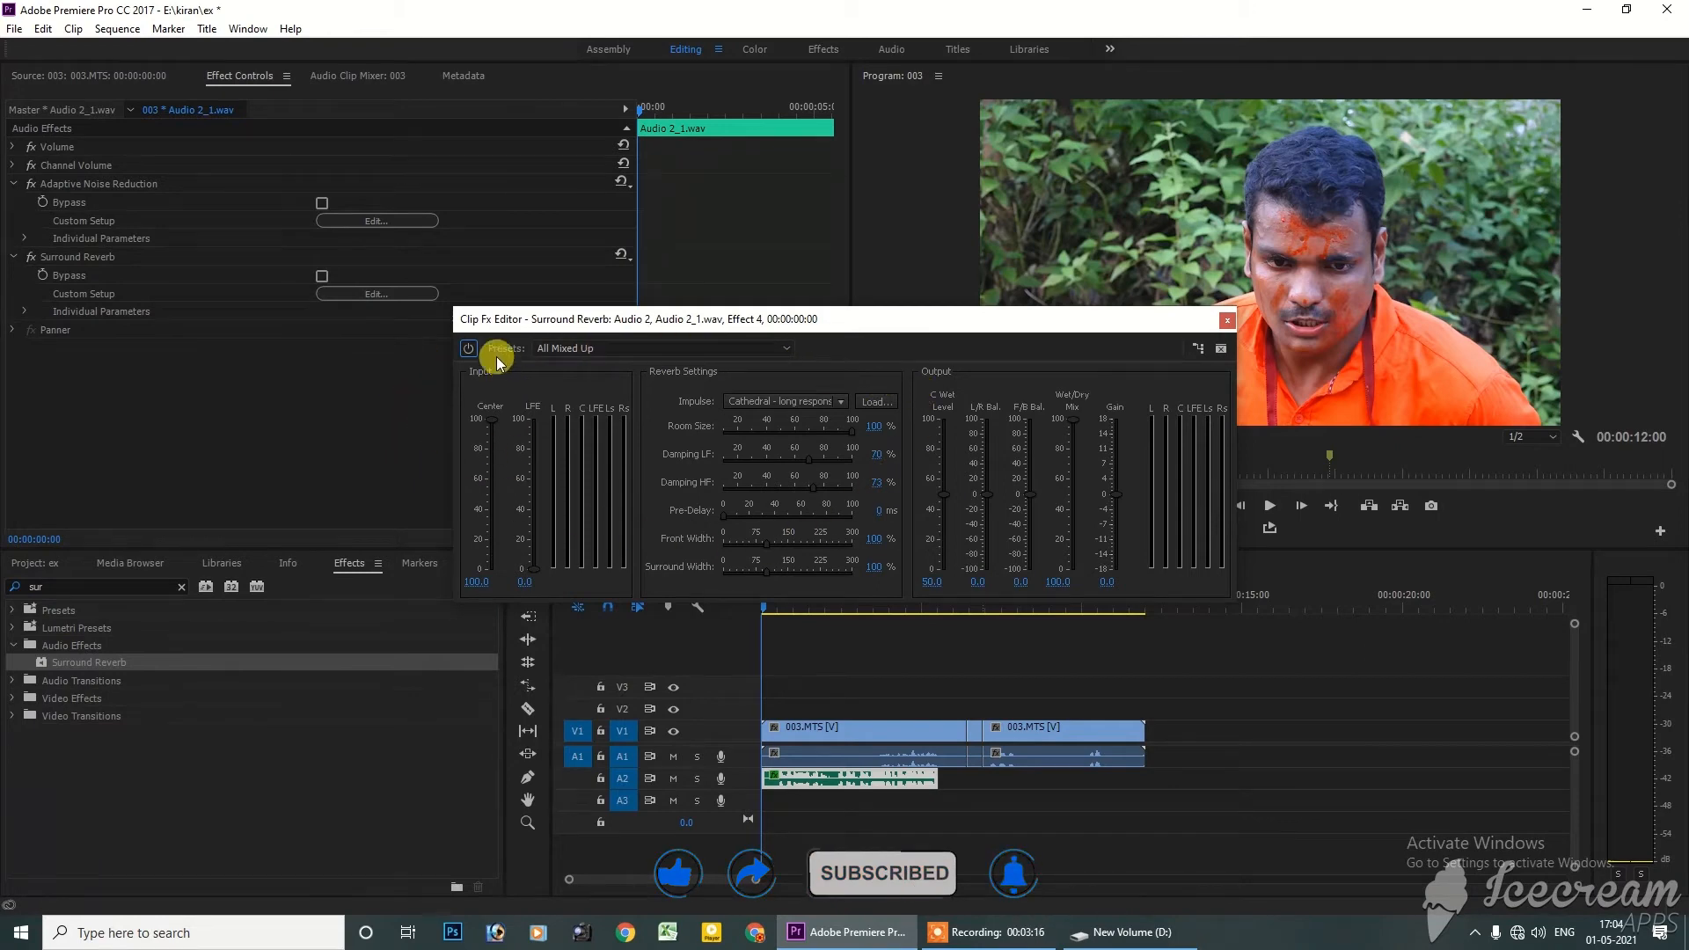
pyautogui.click(644, 349)
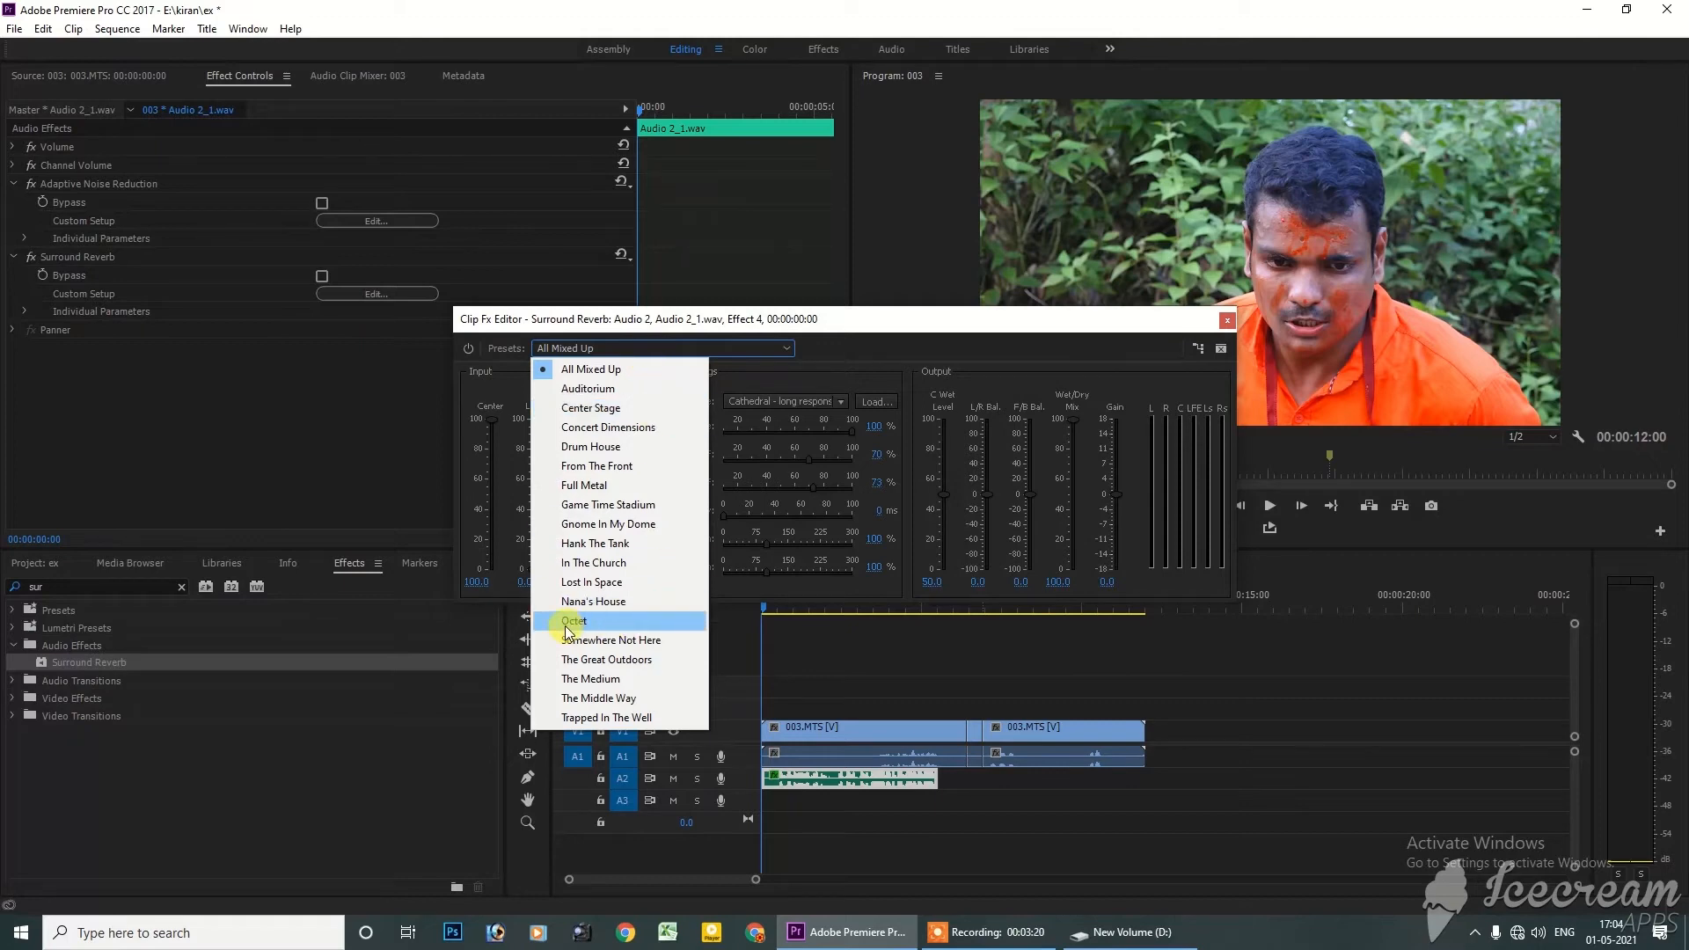
pyautogui.click(606, 679)
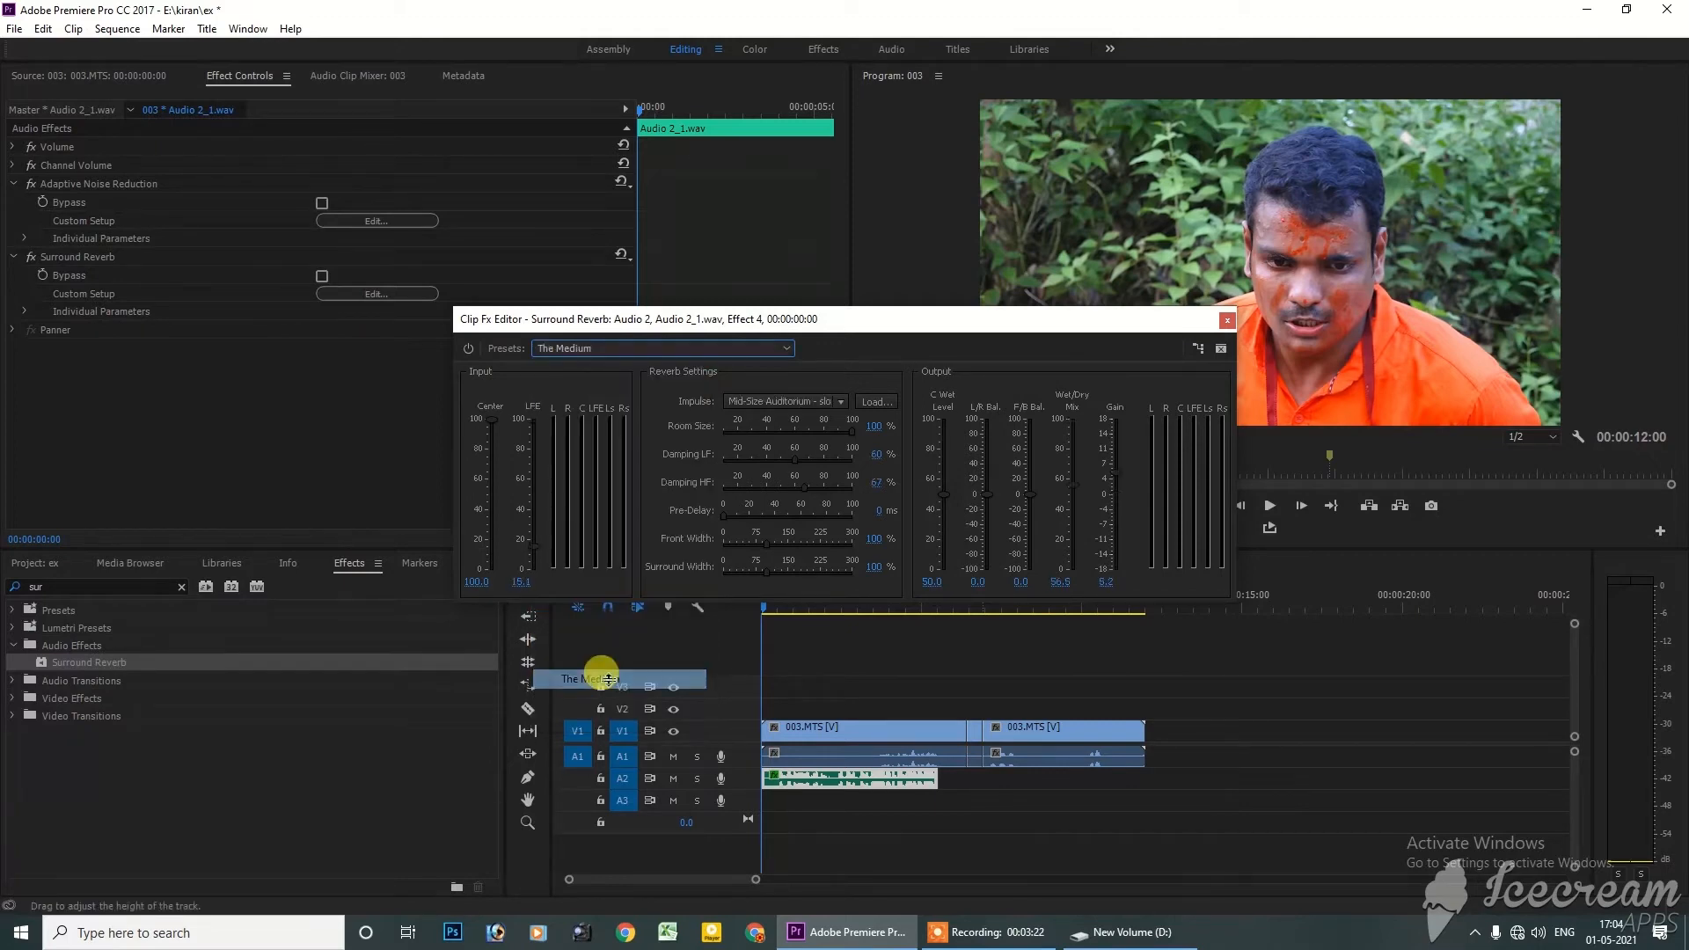
pyautogui.moveTo(1091, 329); pyautogui.dragTo(971, 291)
pyautogui.press('space')
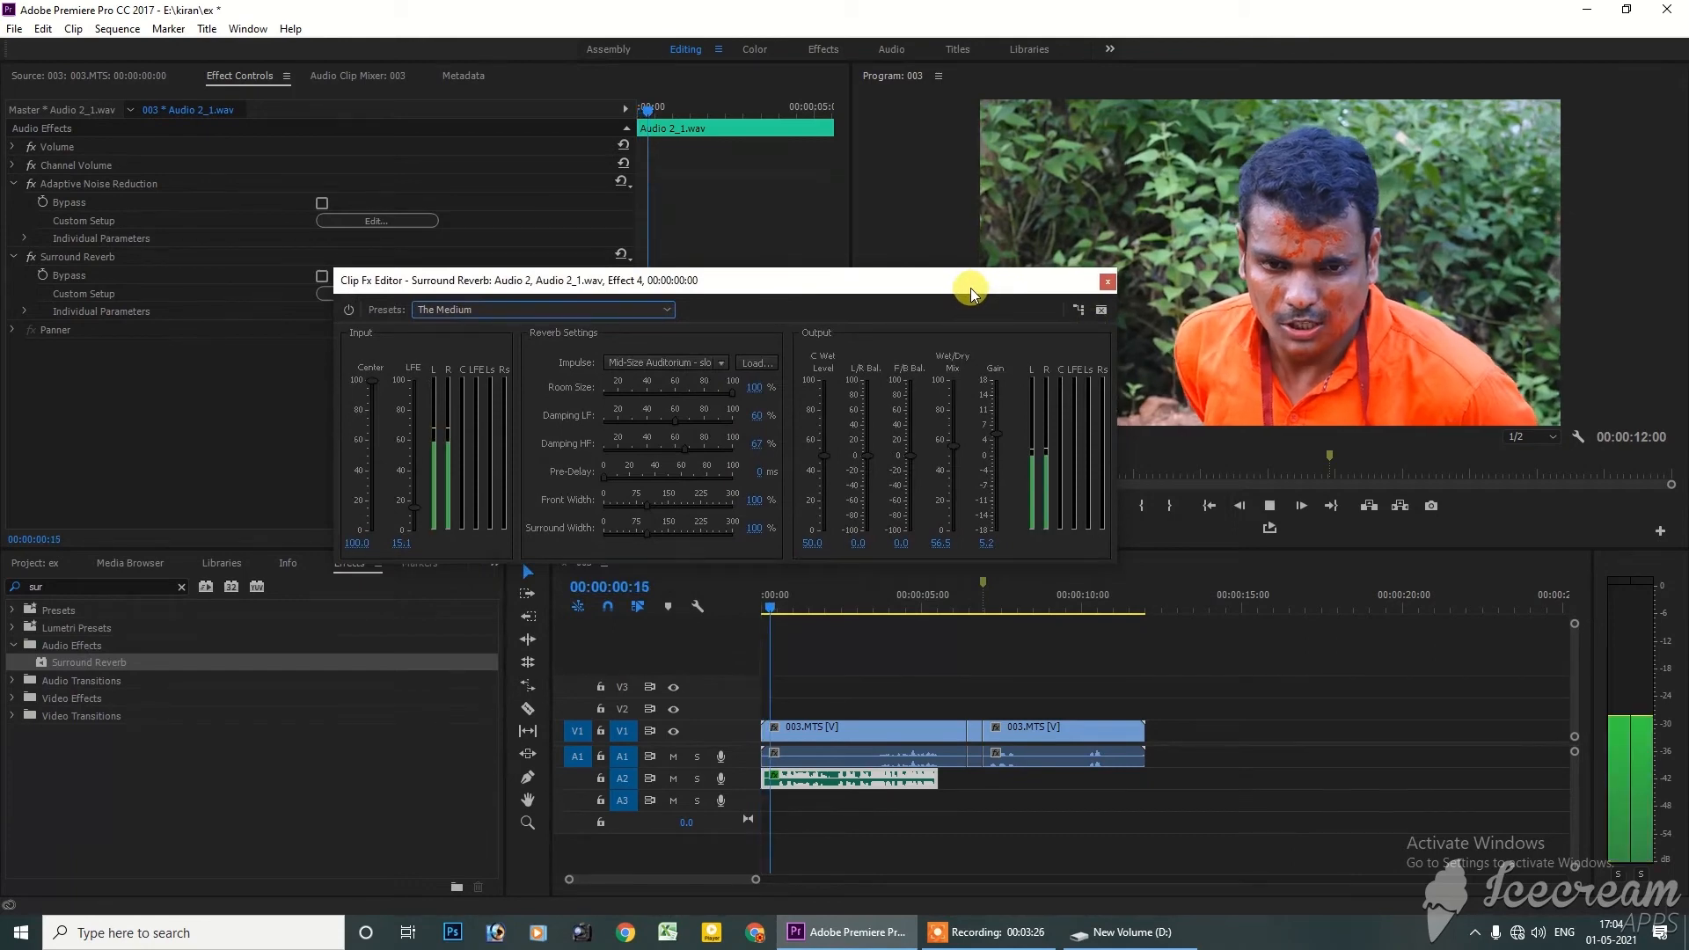
pyautogui.press('space')
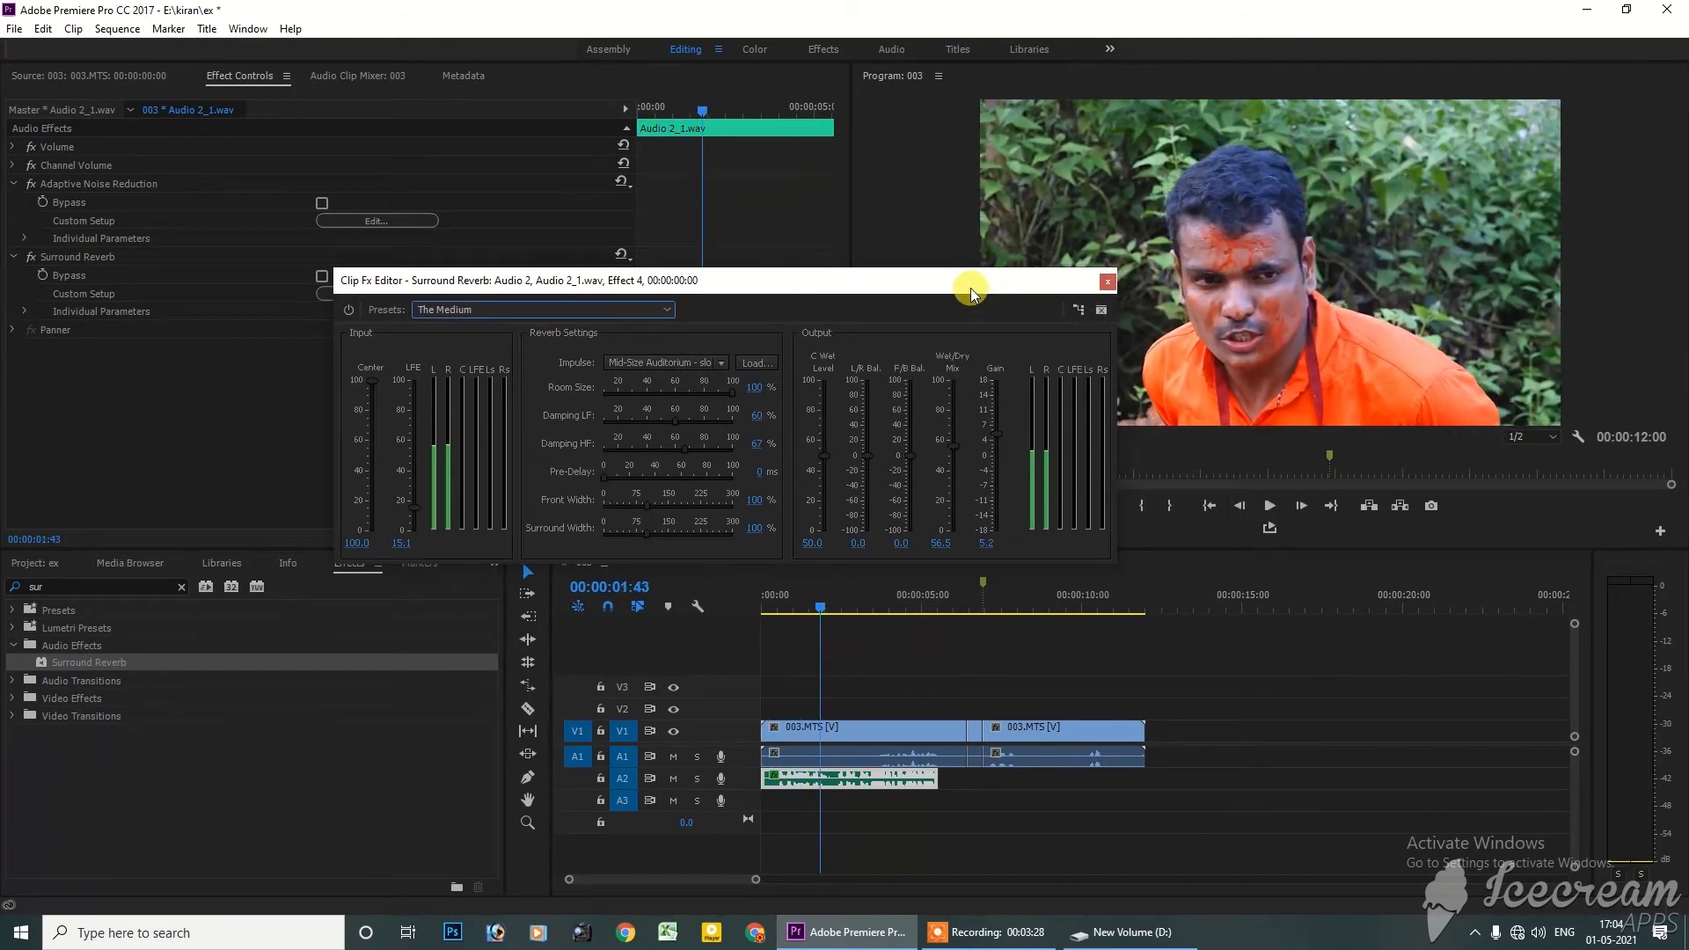
# Try the The Middle Way preset for Surround Reverb and preview it from the current playhead position
pyautogui.click(635, 312)
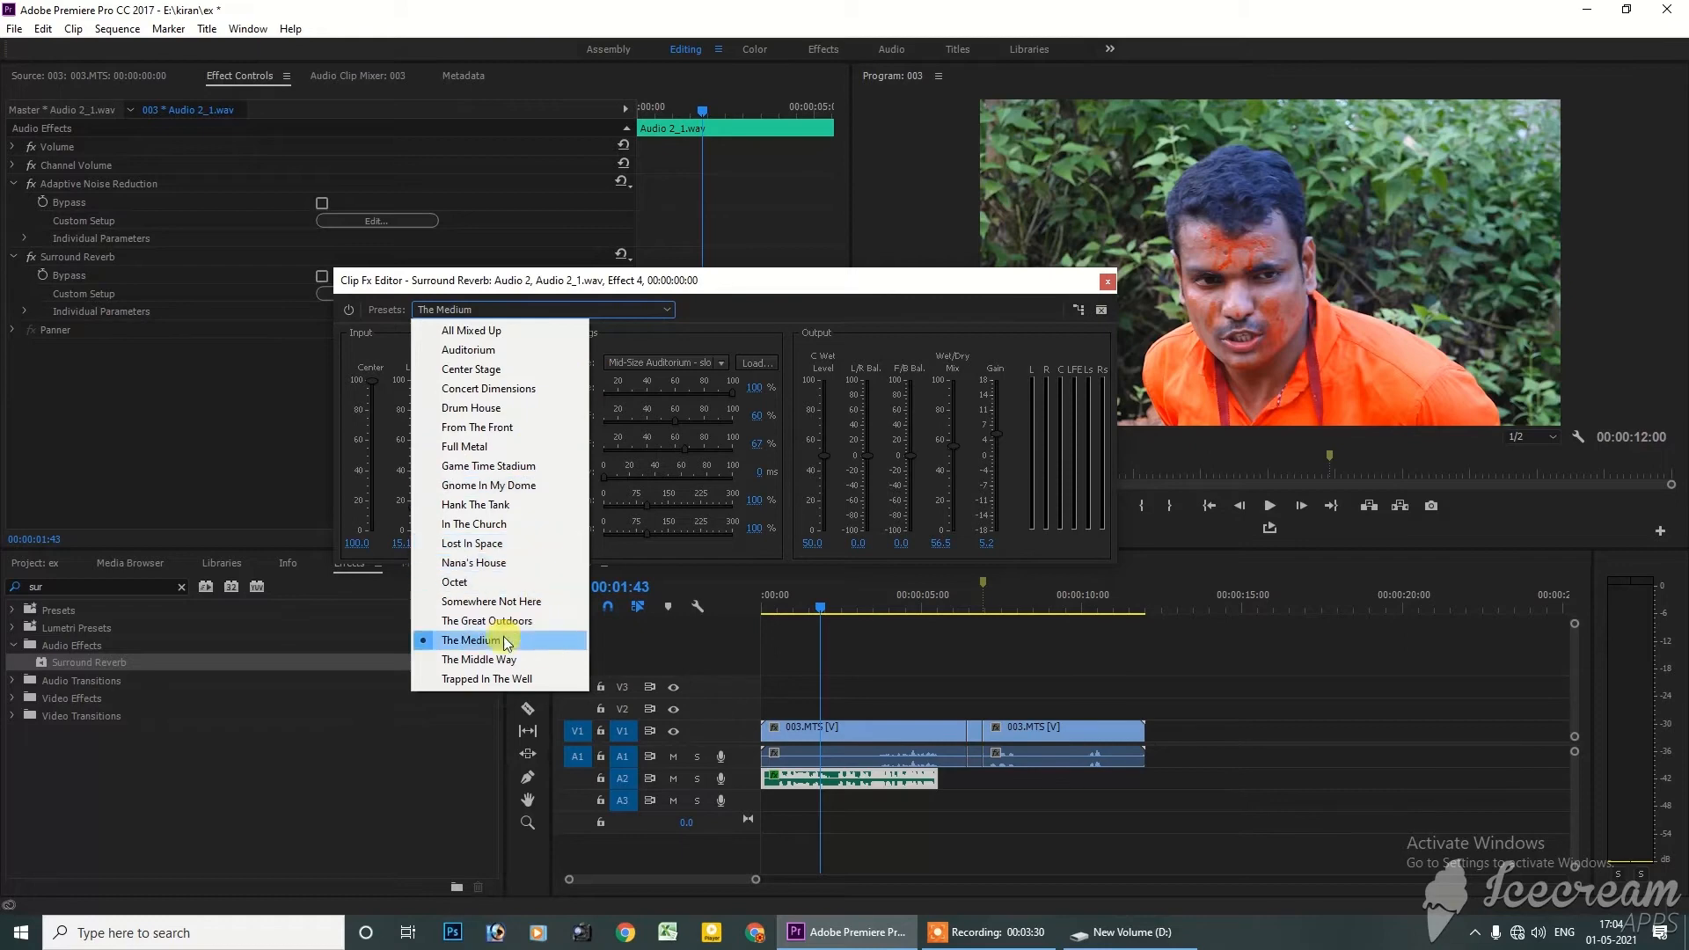
pyautogui.click(493, 659)
pyautogui.press('space')
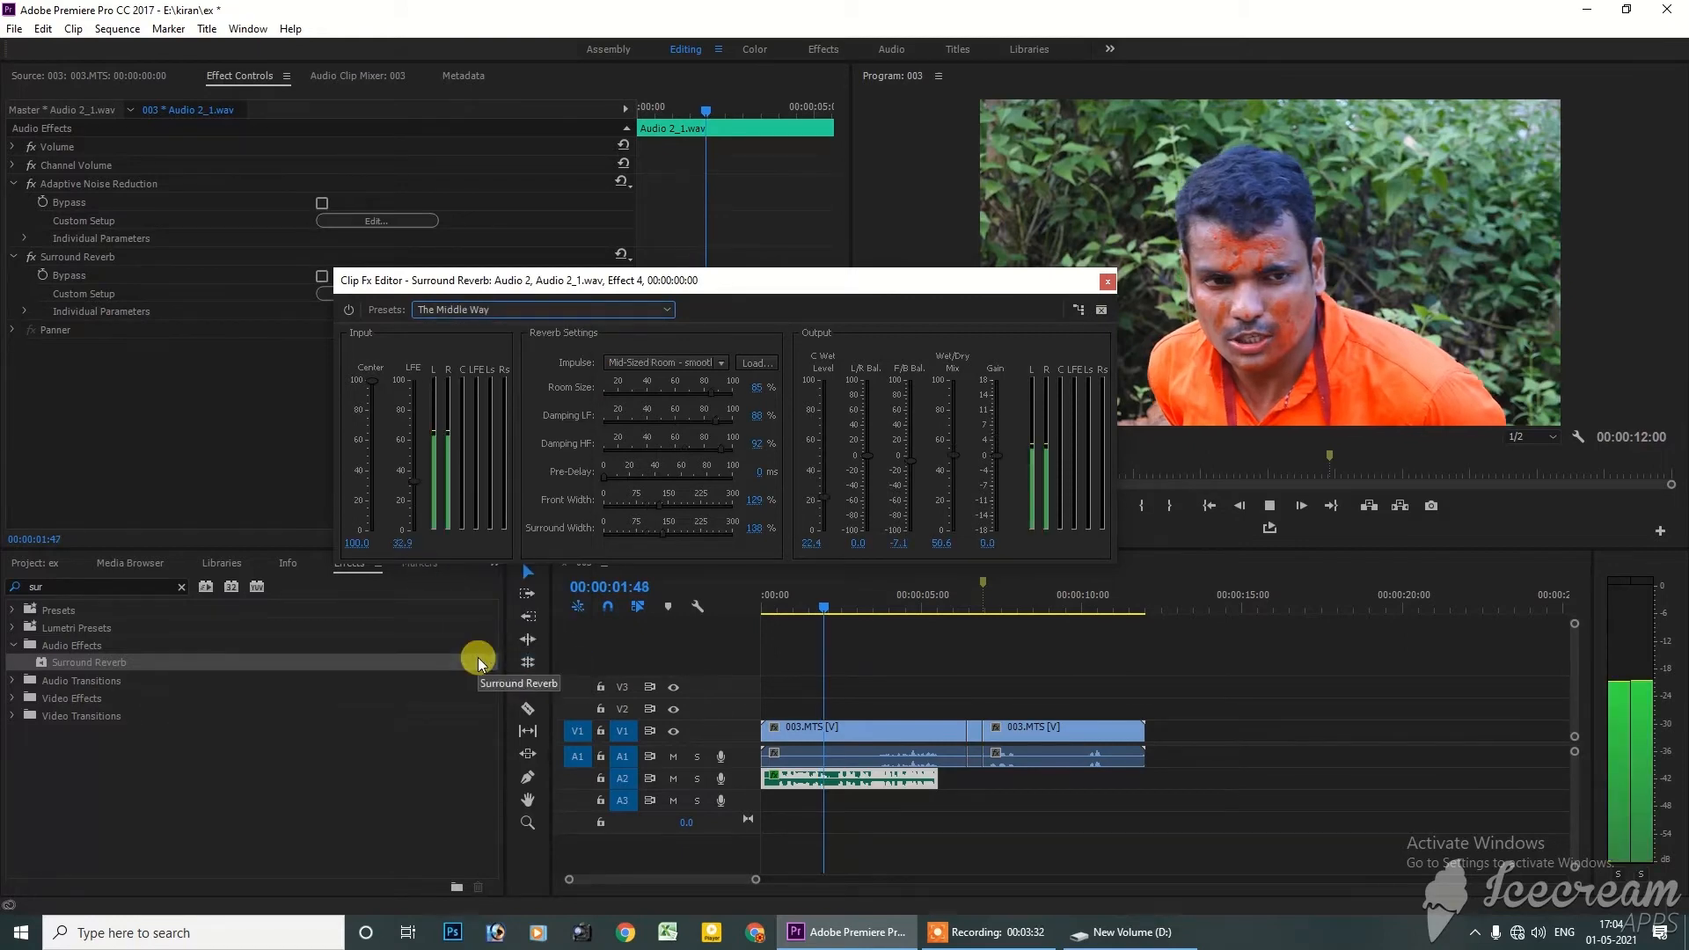
pyautogui.press('space')
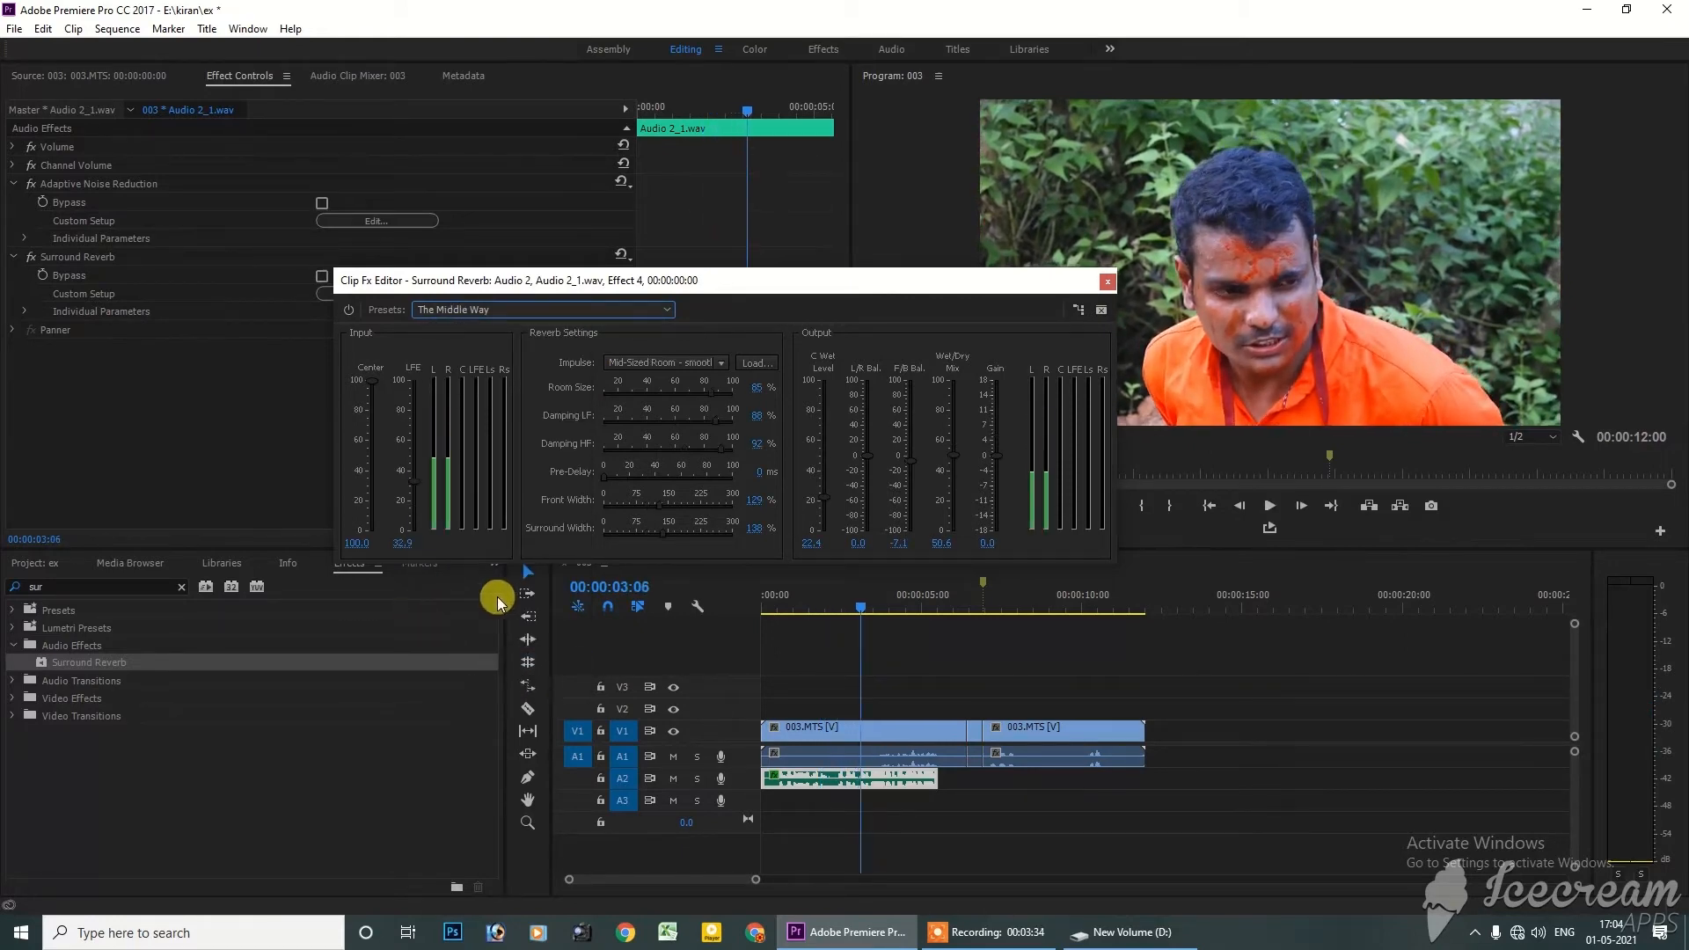
# Try the Full Metal preset for Surround Reverb and preview it, replaying an earlier part of the clip
pyautogui.click(590, 313)
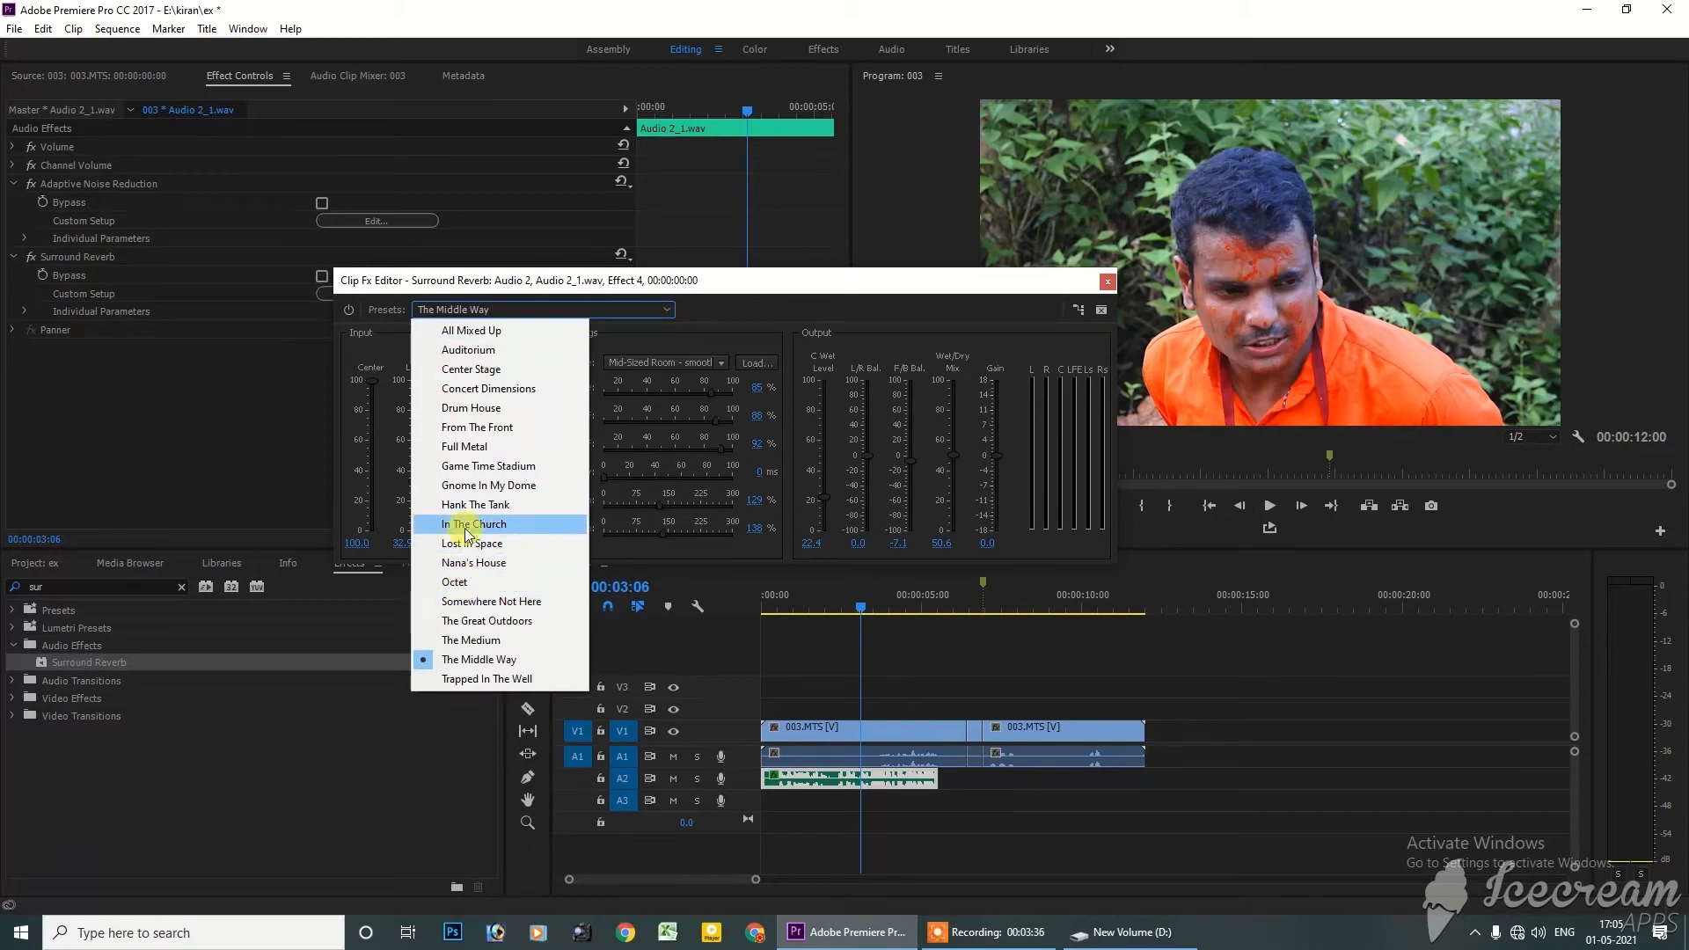
pyautogui.click(467, 449)
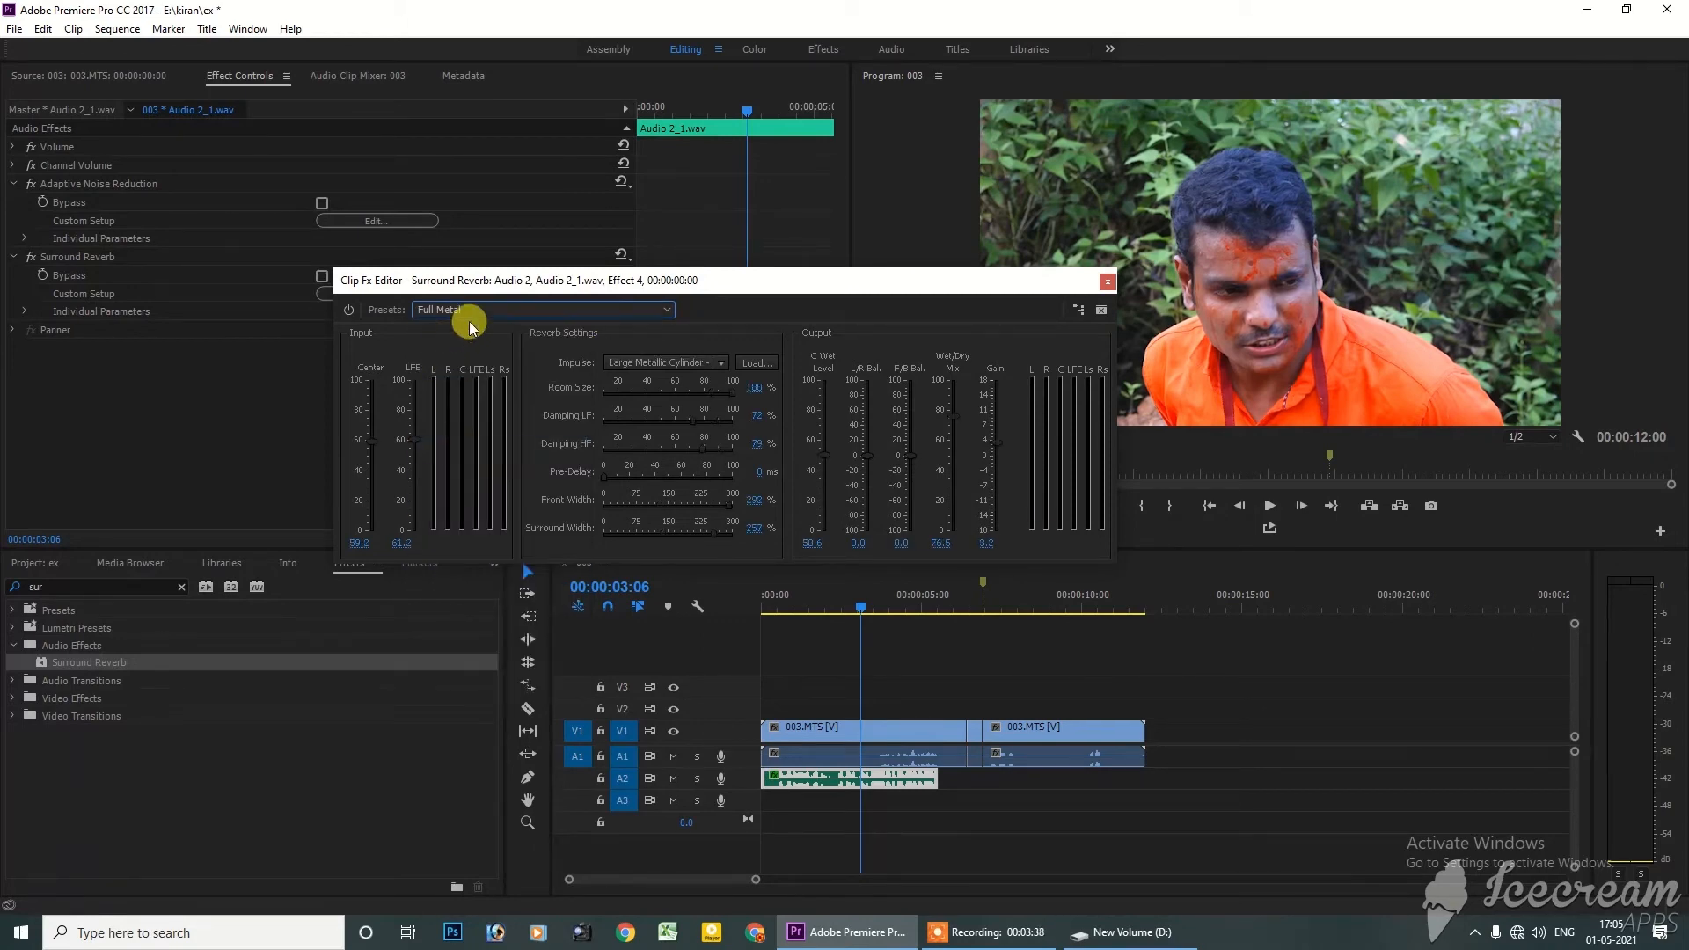
pyautogui.press('space')
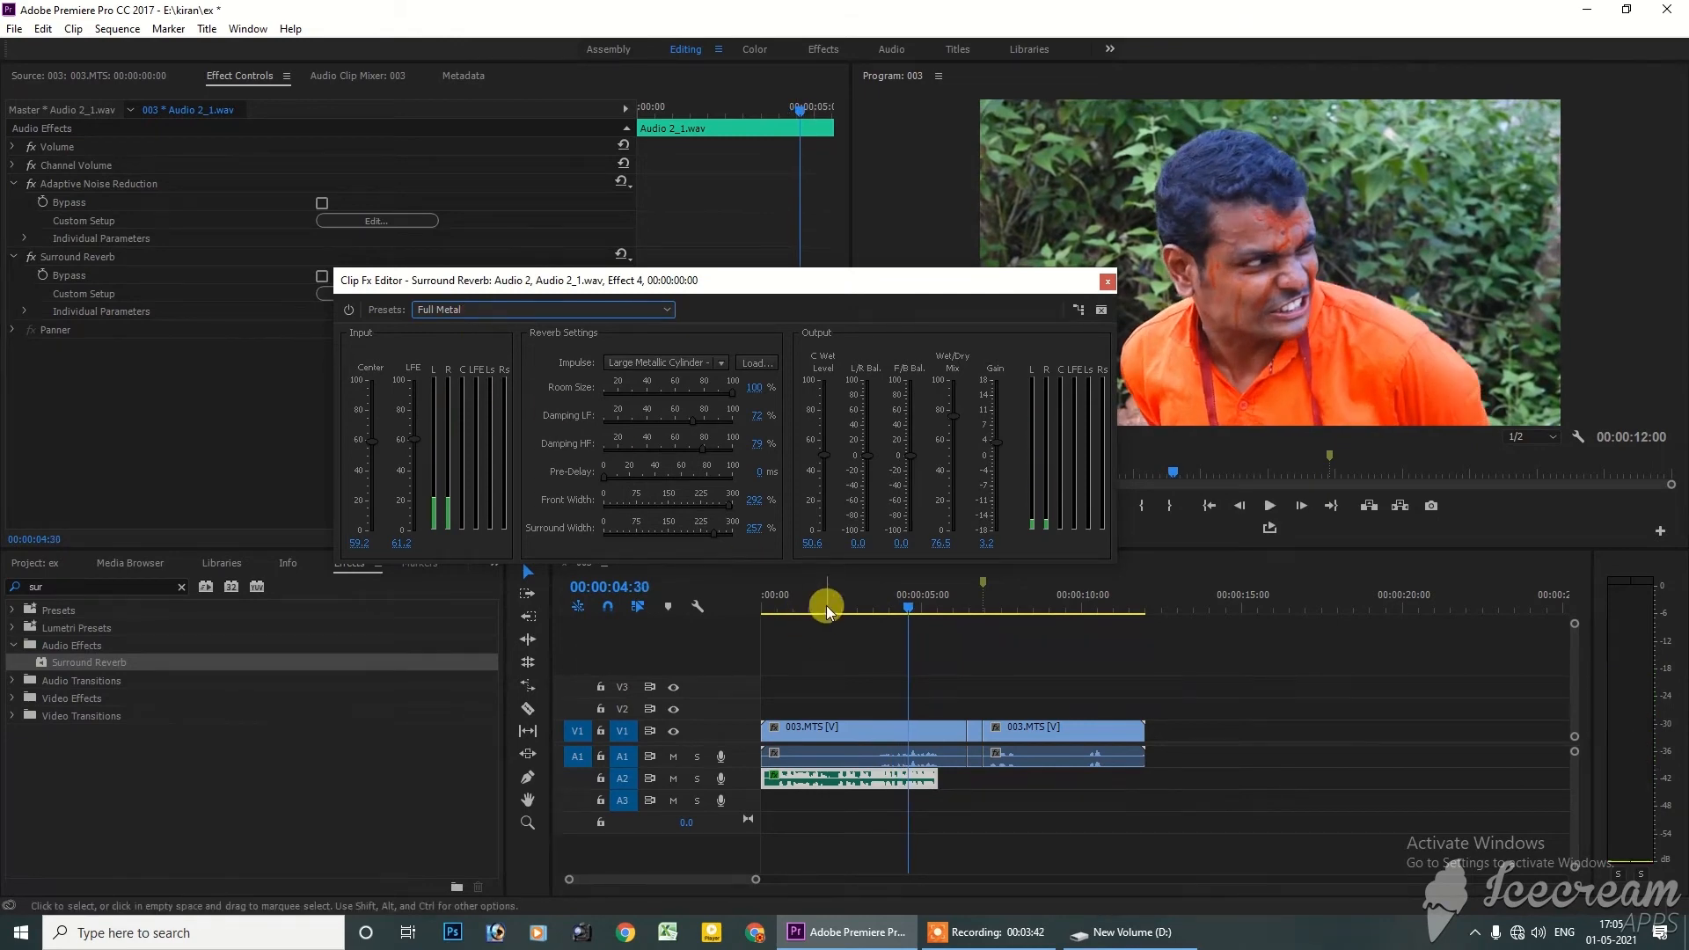
pyautogui.moveTo(826, 605); pyautogui.dragTo(767, 578)
pyautogui.press('space')
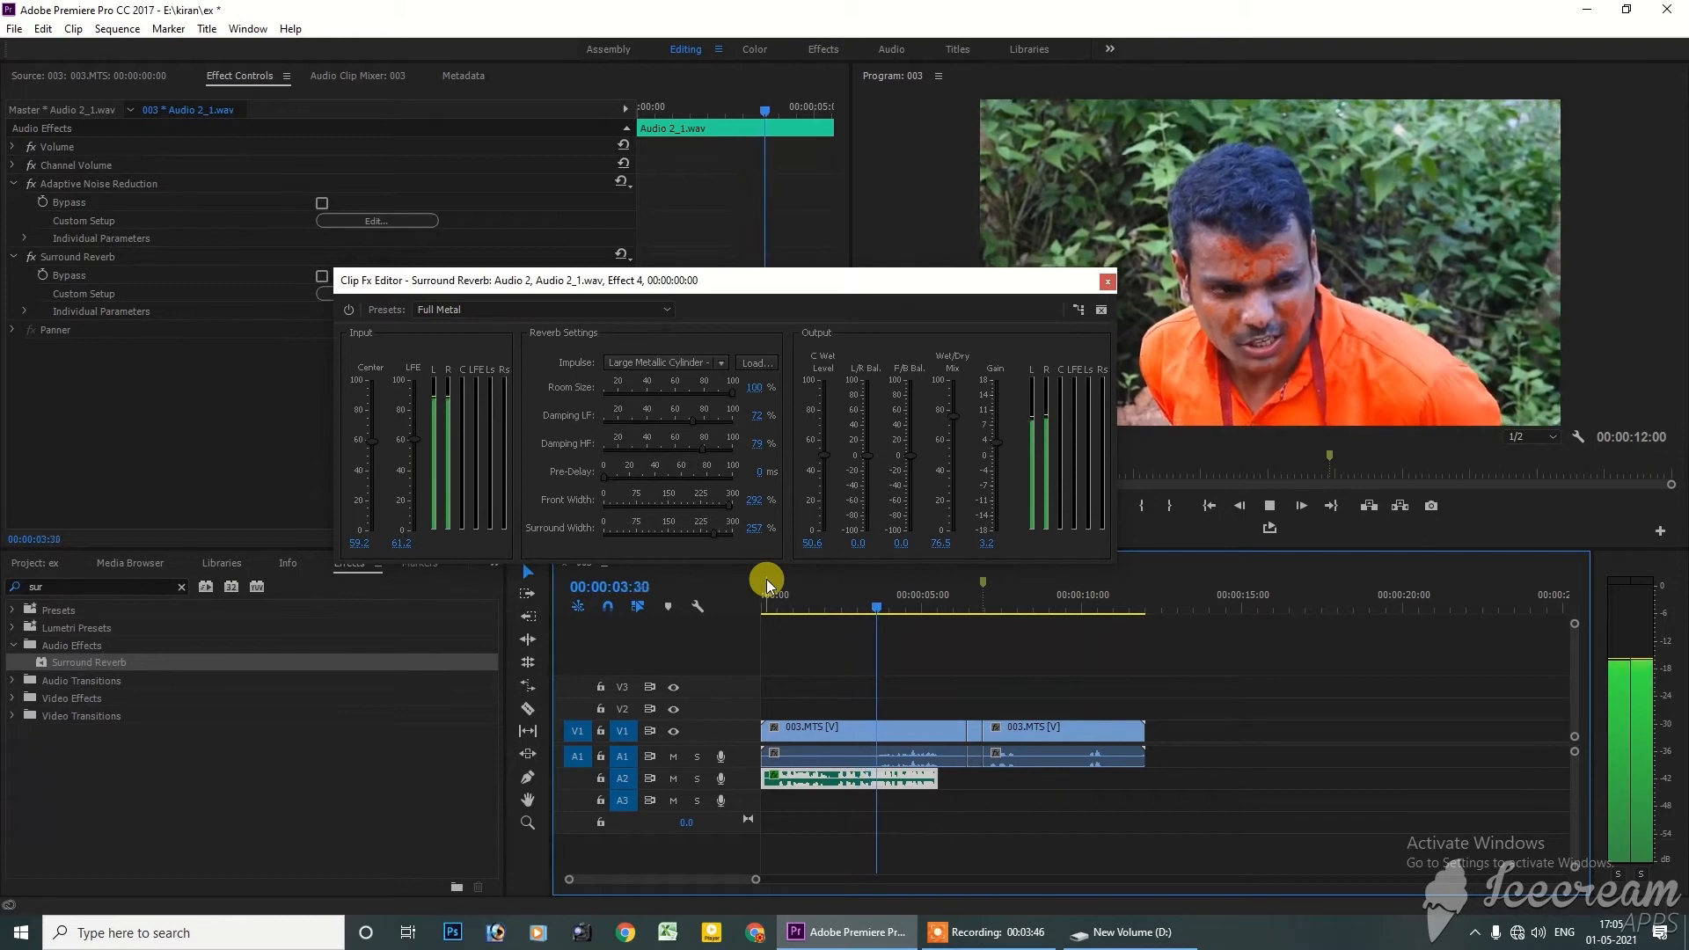
pyautogui.press('space')
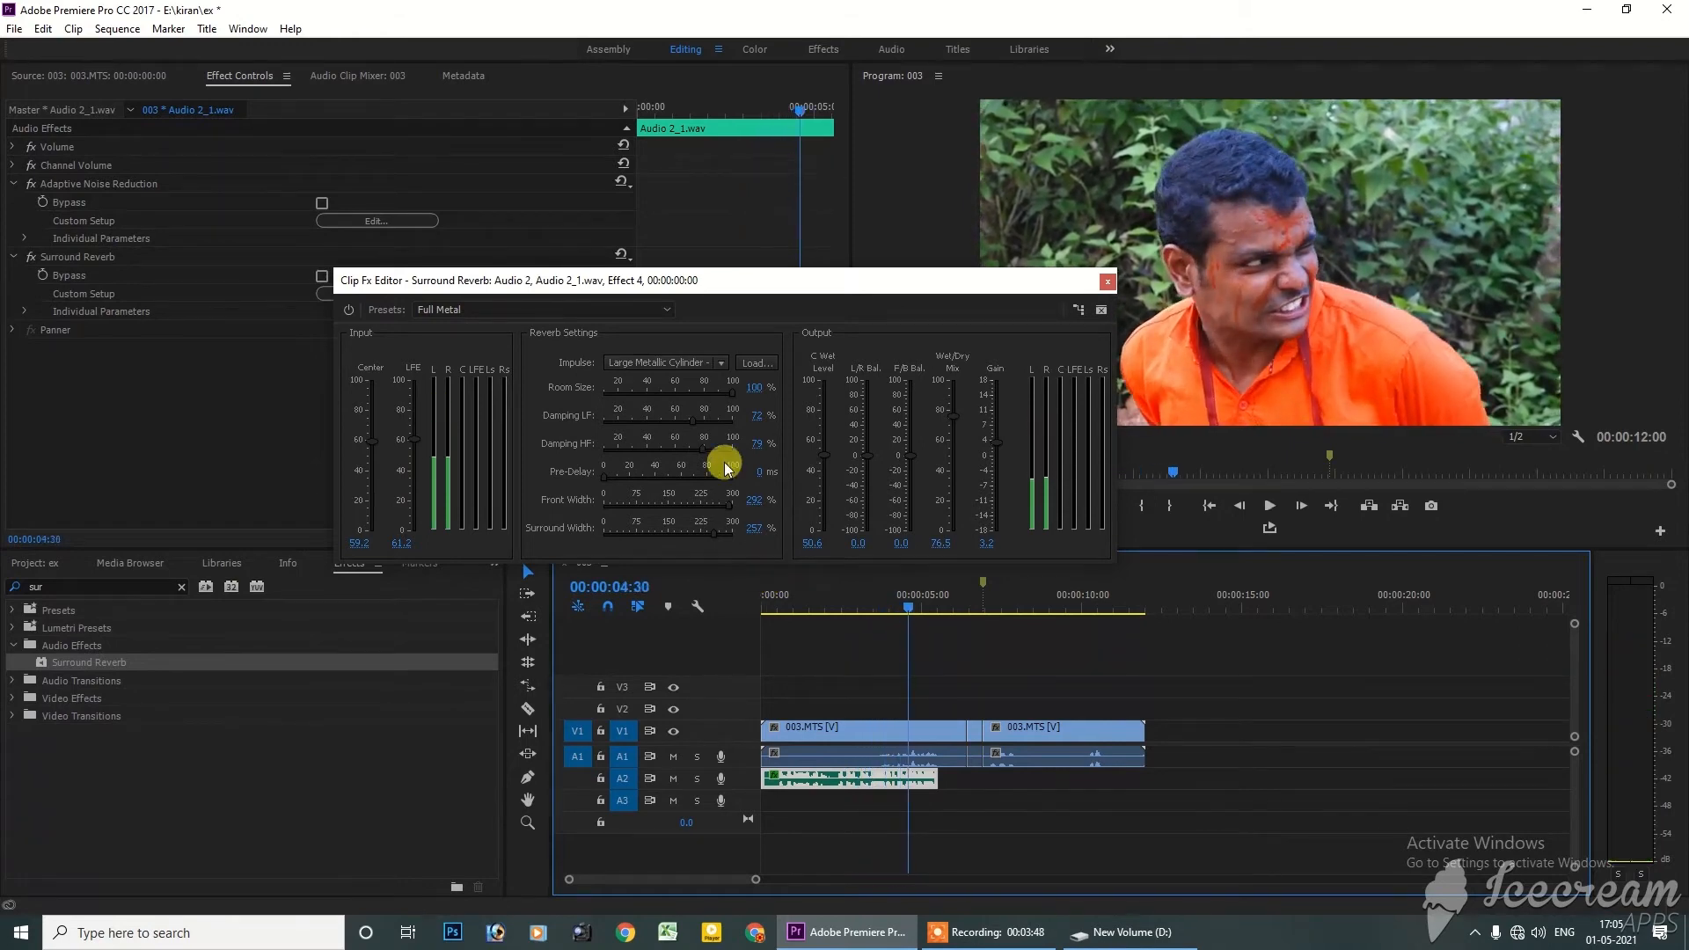
# Try the Hank The Tank preset for Surround Reverb, previewing it from near the clip's start, and reduce Room Size to 34 %
pyautogui.click(661, 309)
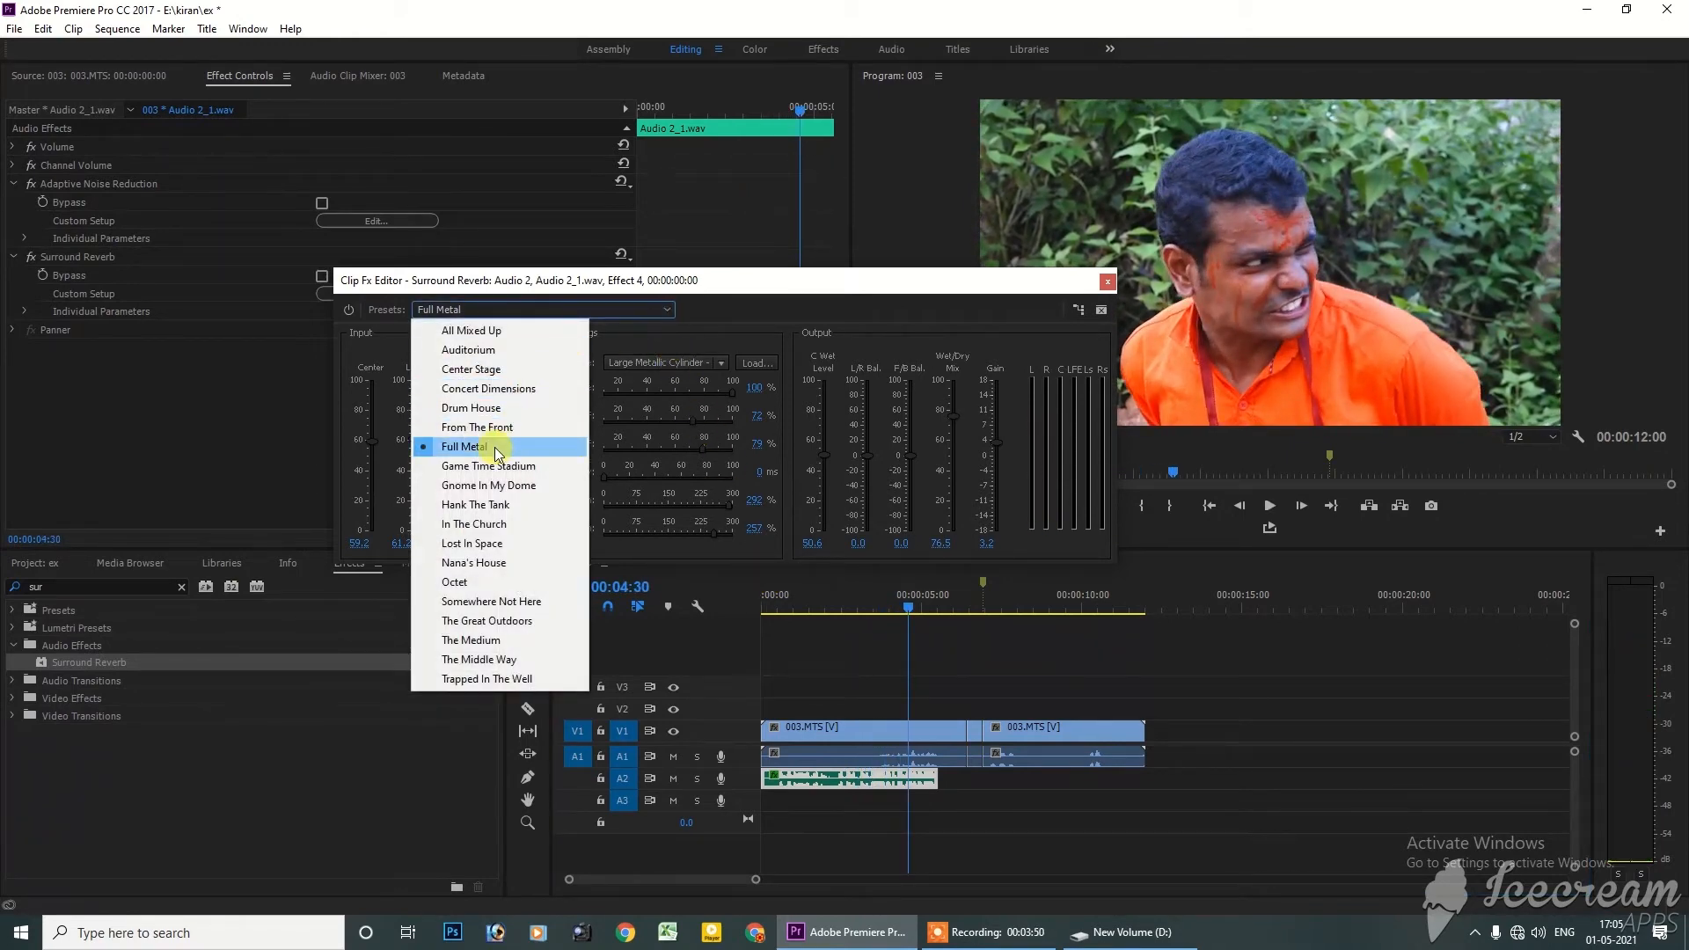
pyautogui.click(485, 505)
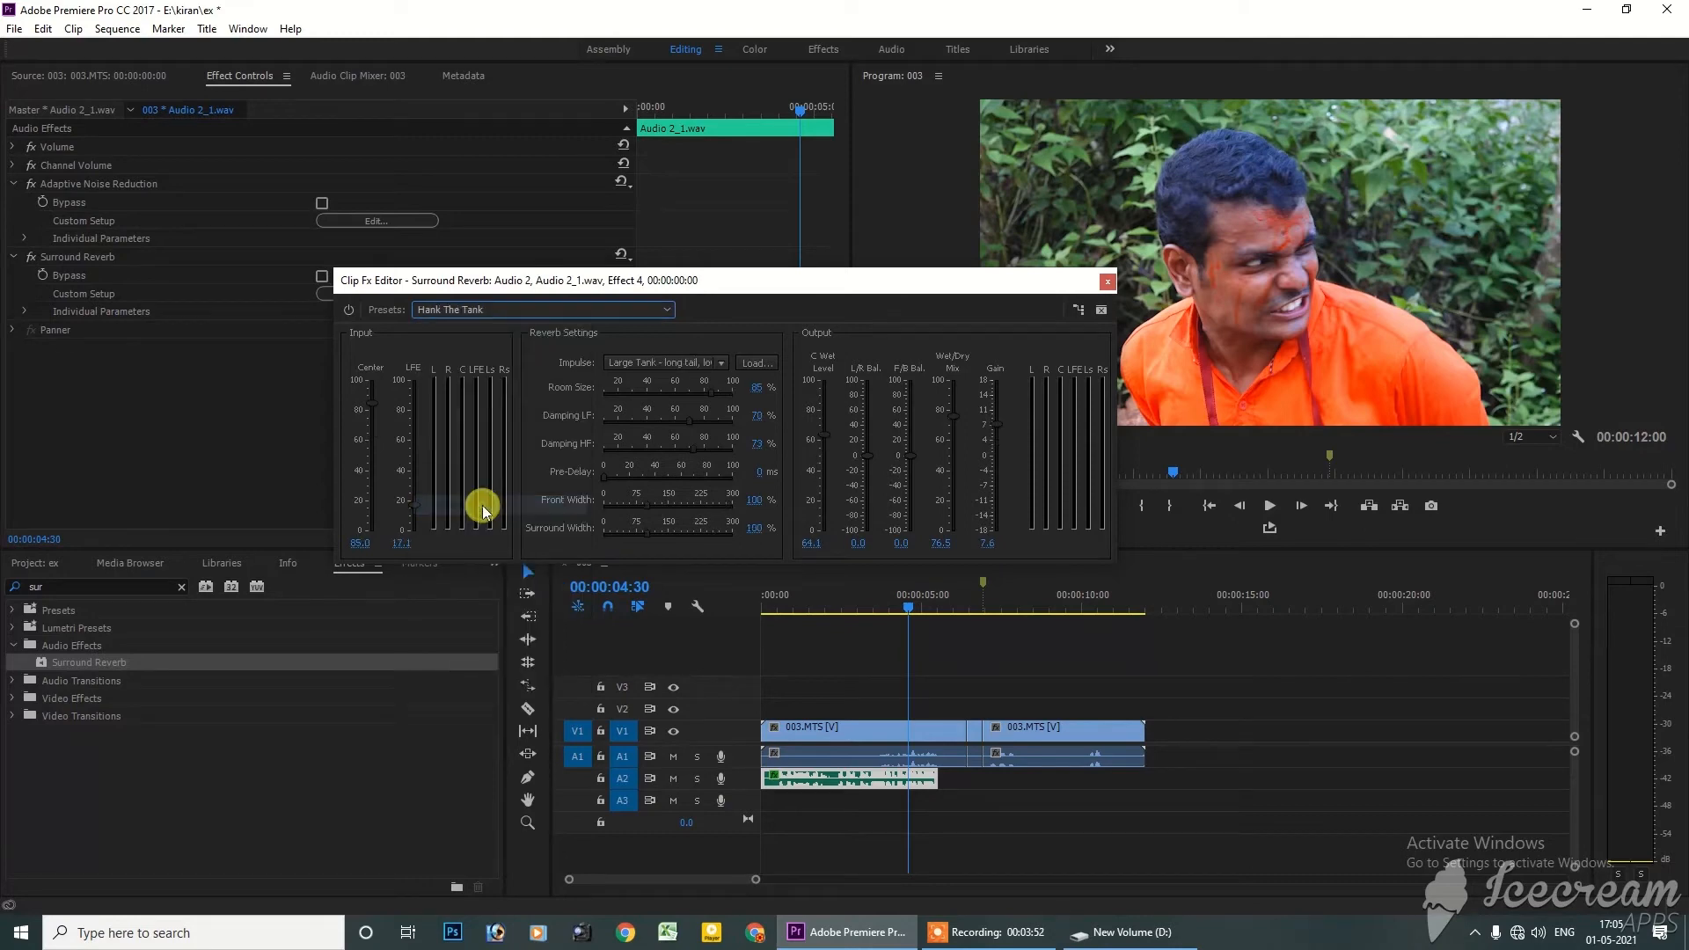
pyautogui.moveTo(803, 598); pyautogui.dragTo(781, 600)
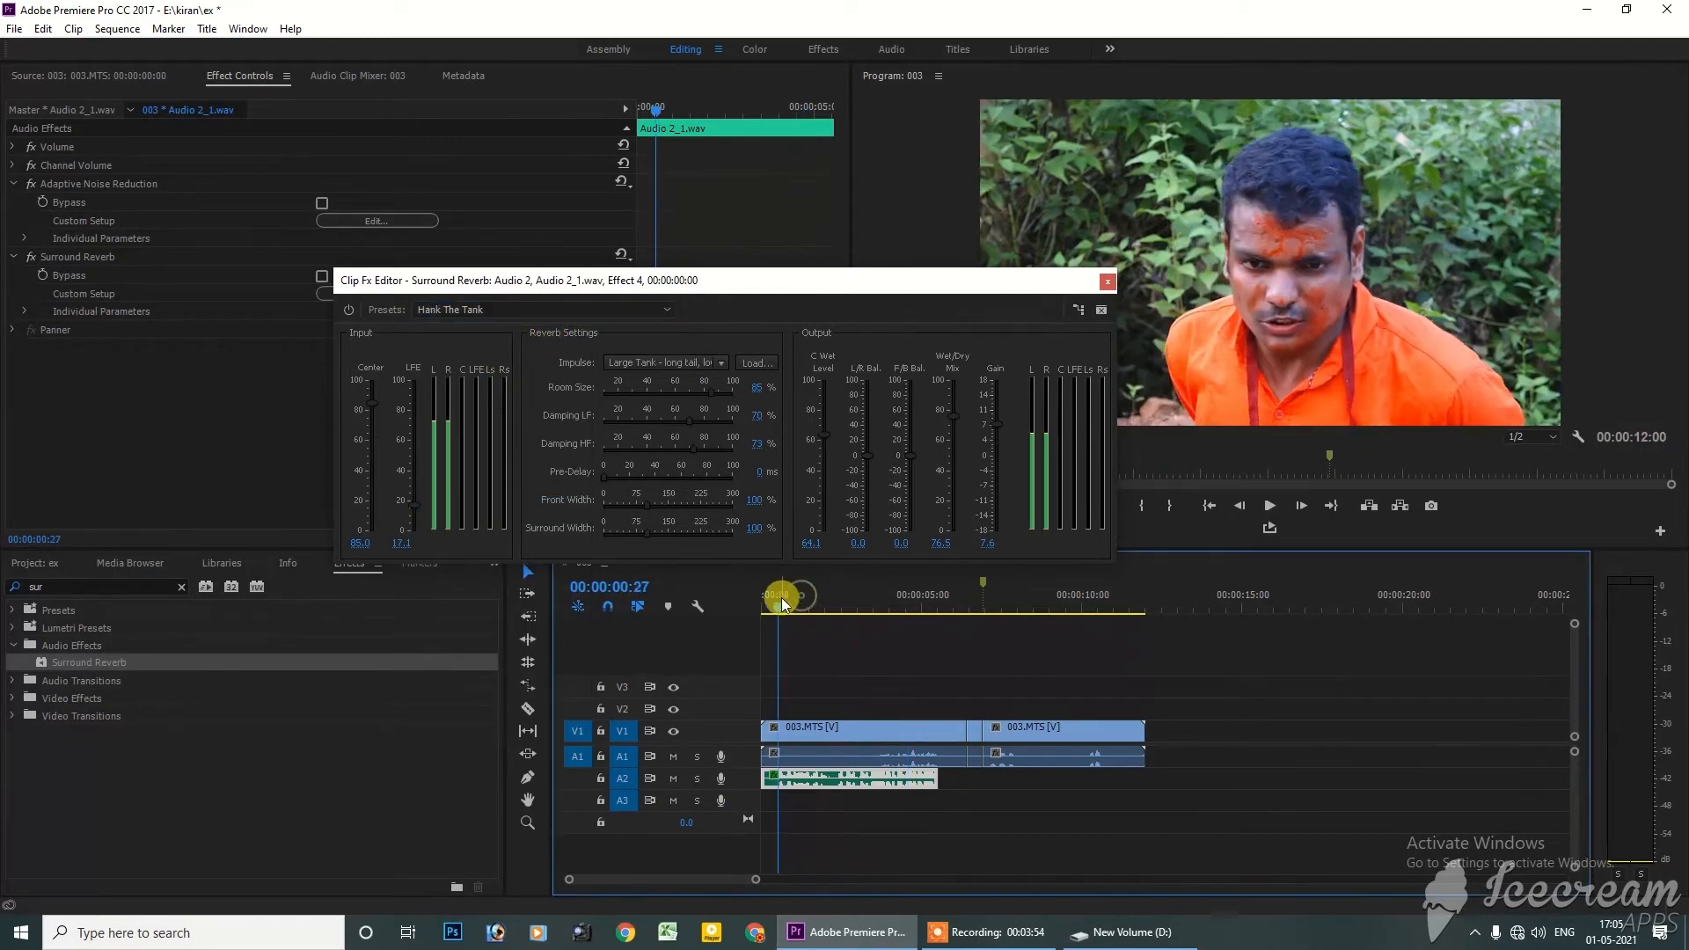
pyautogui.press('space')
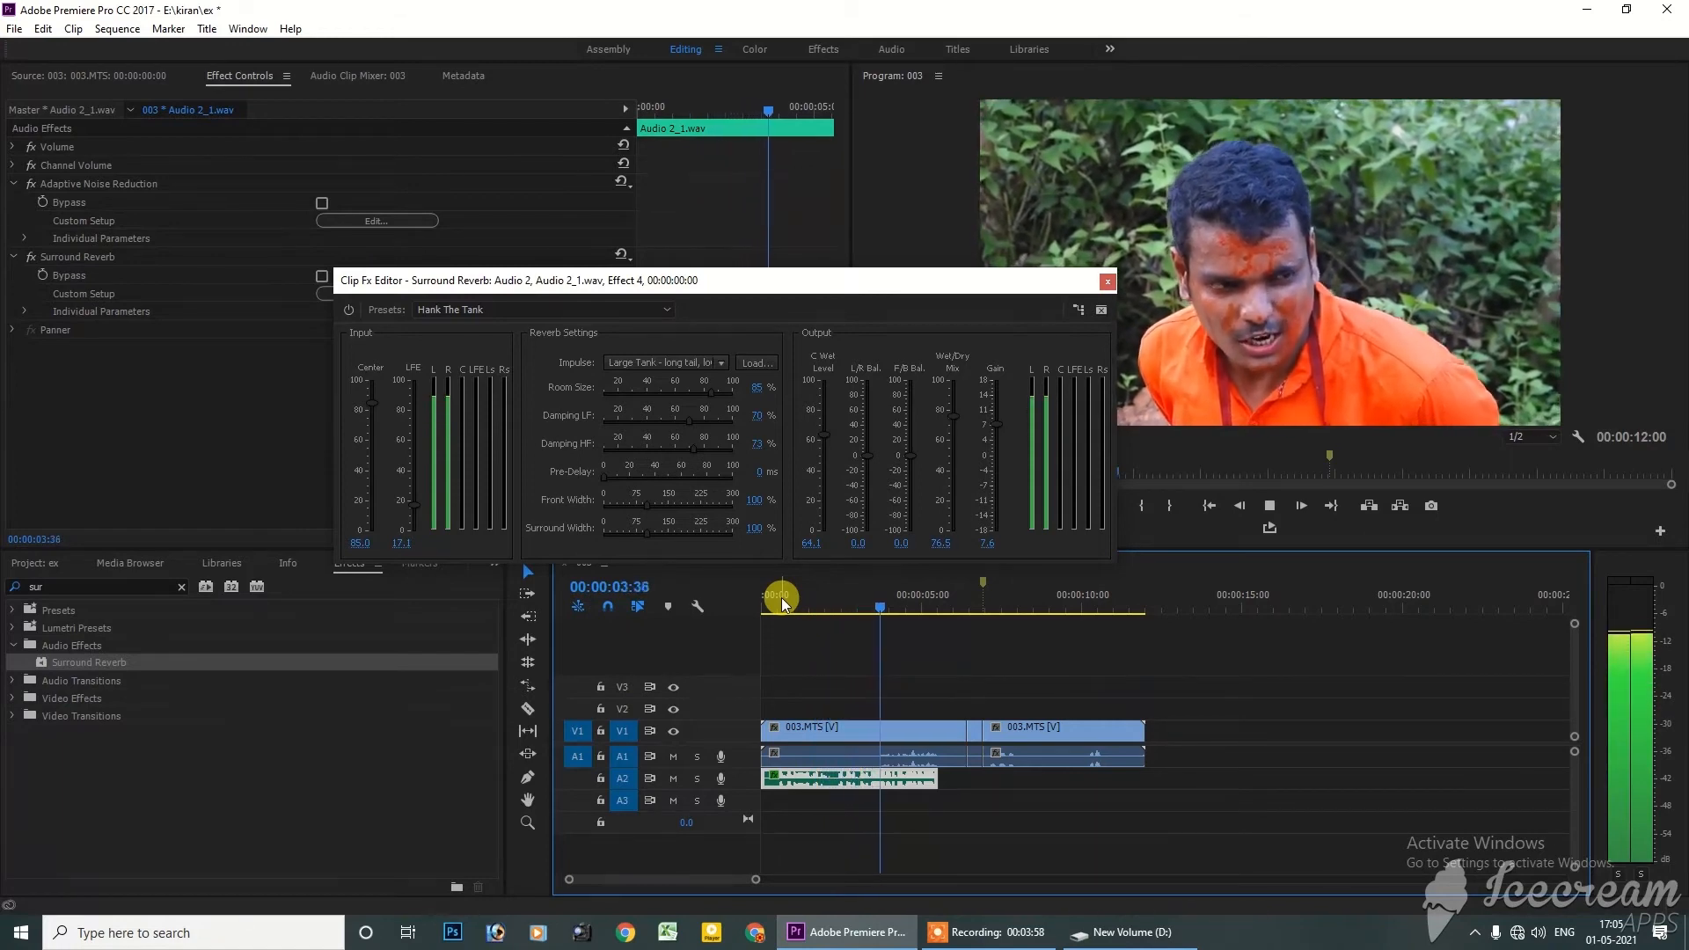
pyautogui.press('space')
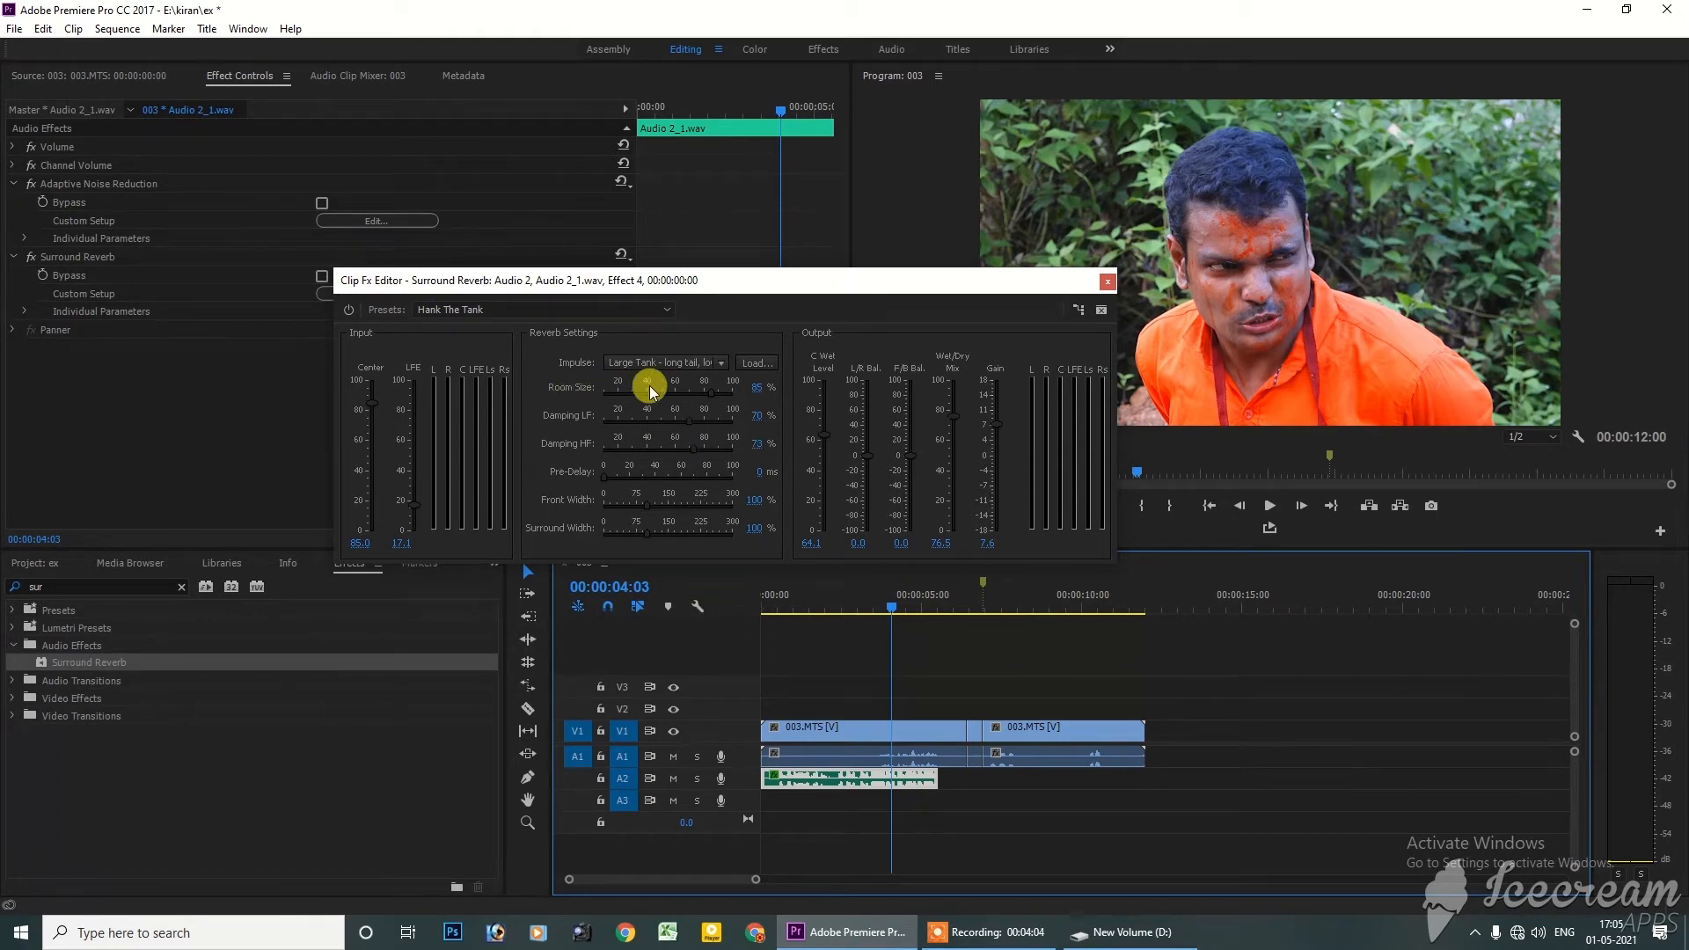
pyautogui.moveTo(705, 394)
pyautogui.mouseDown()
pyautogui.moveTo(676, 394)
pyautogui.moveTo(698, 394)
pyautogui.mouseUp()
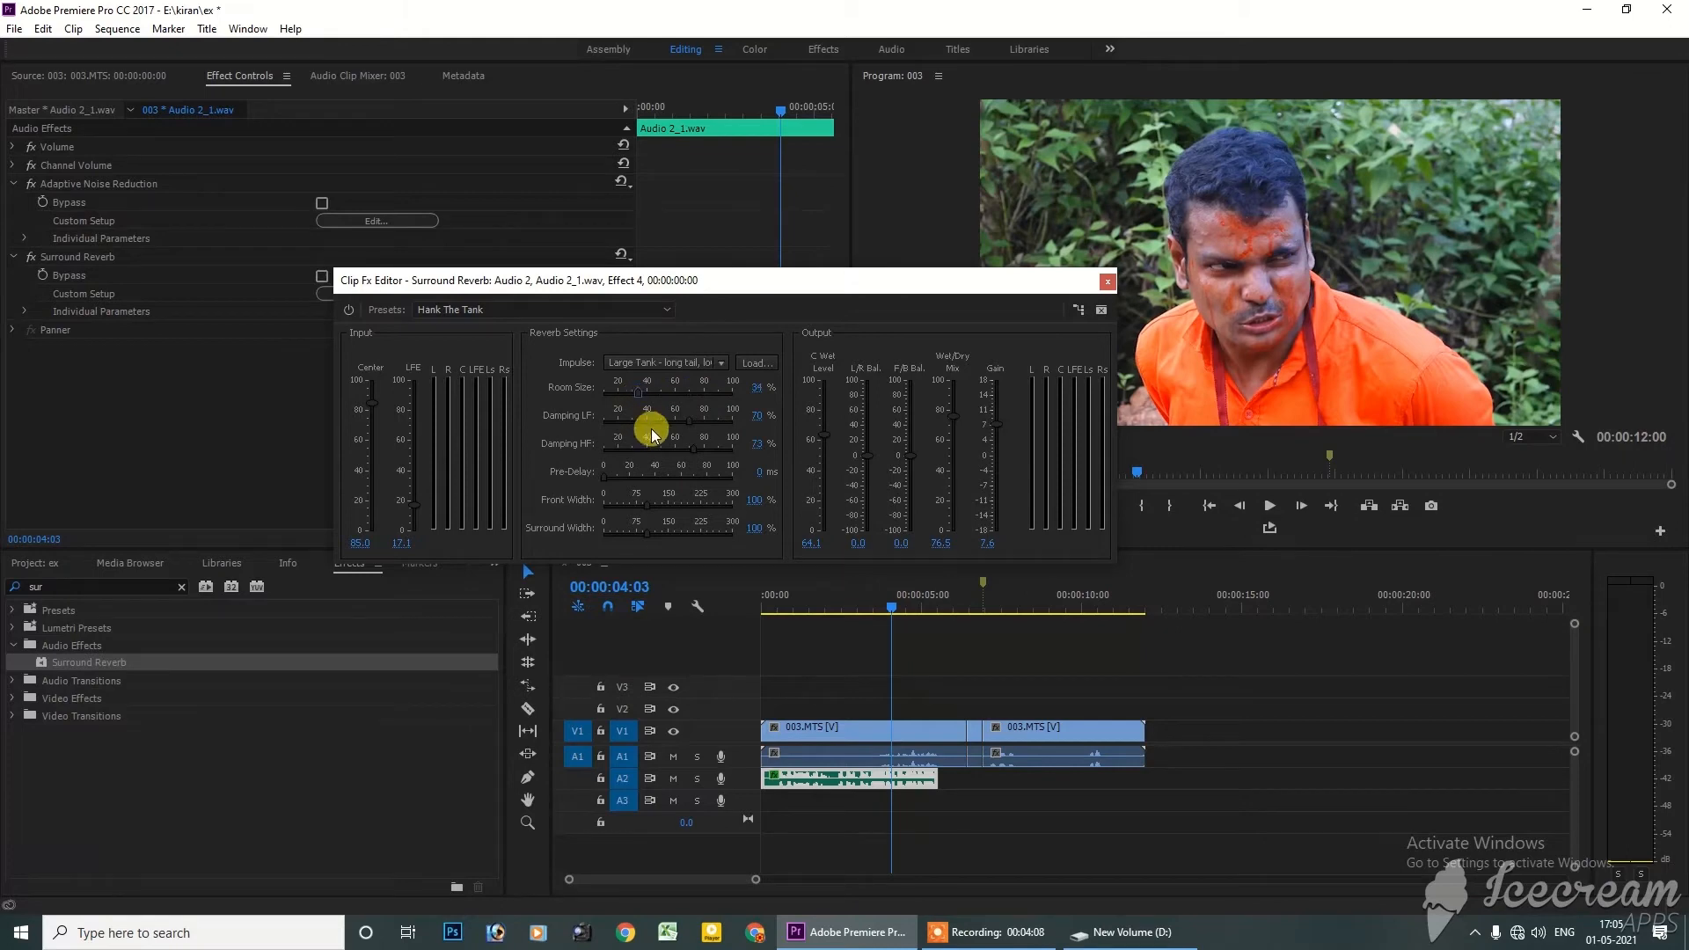
pyautogui.moveTo(721, 426)
pyautogui.mouseDown()
pyautogui.moveTo(628, 429)
pyautogui.moveTo(699, 431)
pyautogui.mouseUp()
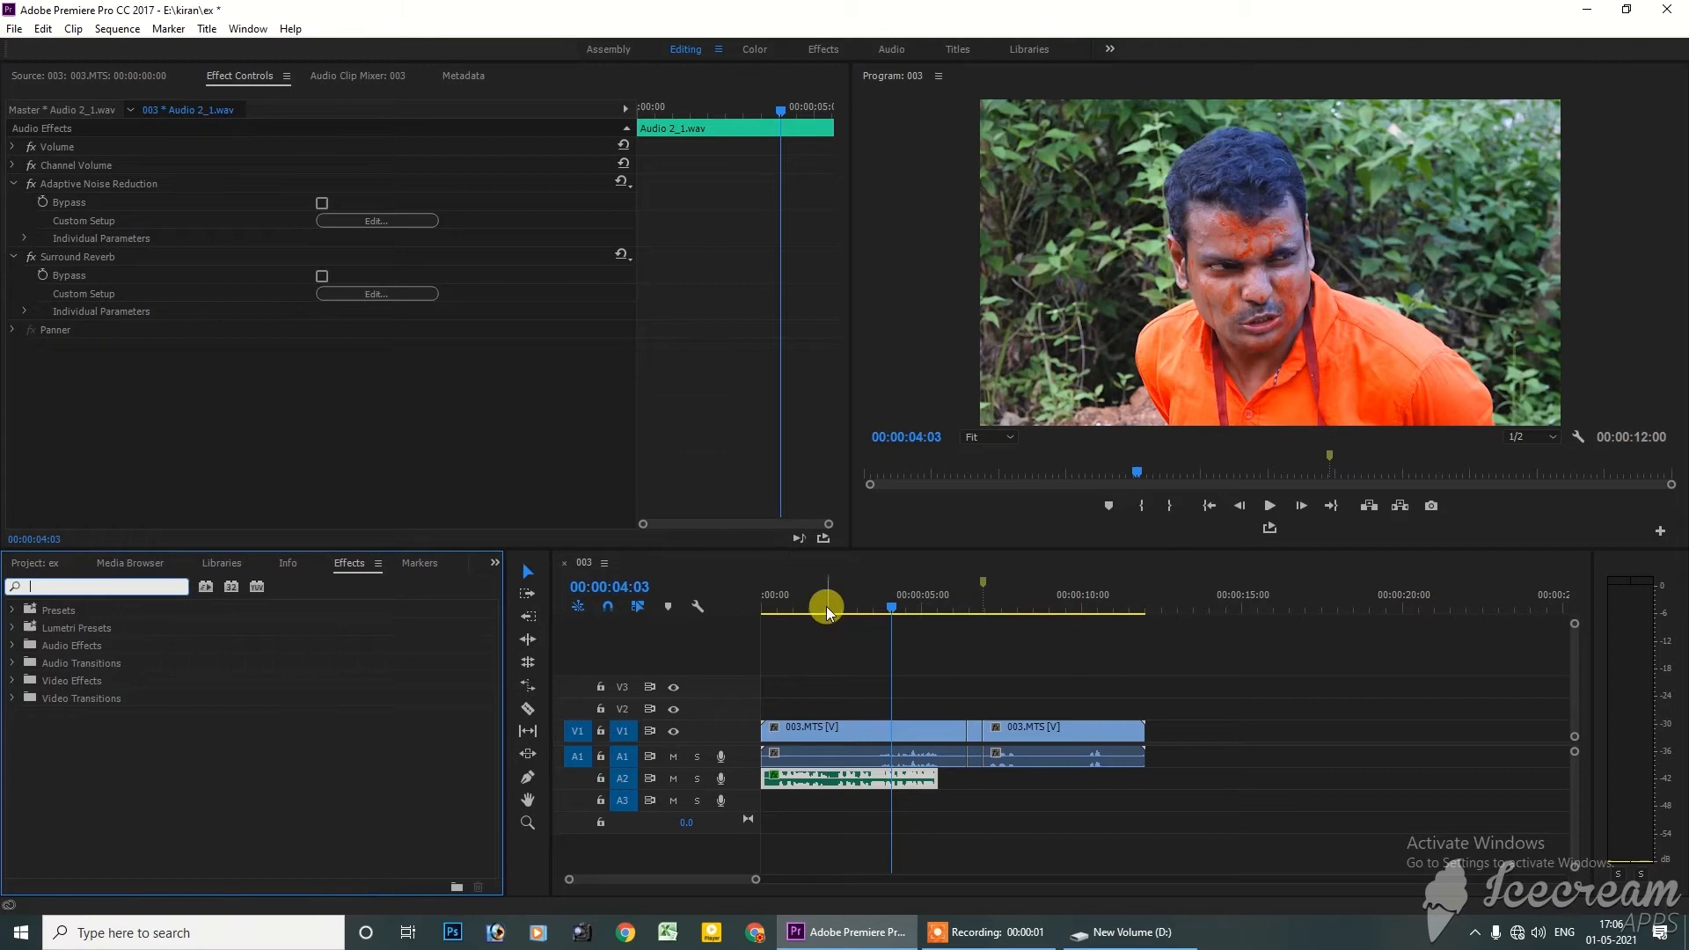
# Search the effects for "pit" and apply Pitch Shifter (Obsolete) to the audio clip on track A2
pyautogui.moveTo(826, 605); pyautogui.dragTo(779, 602)
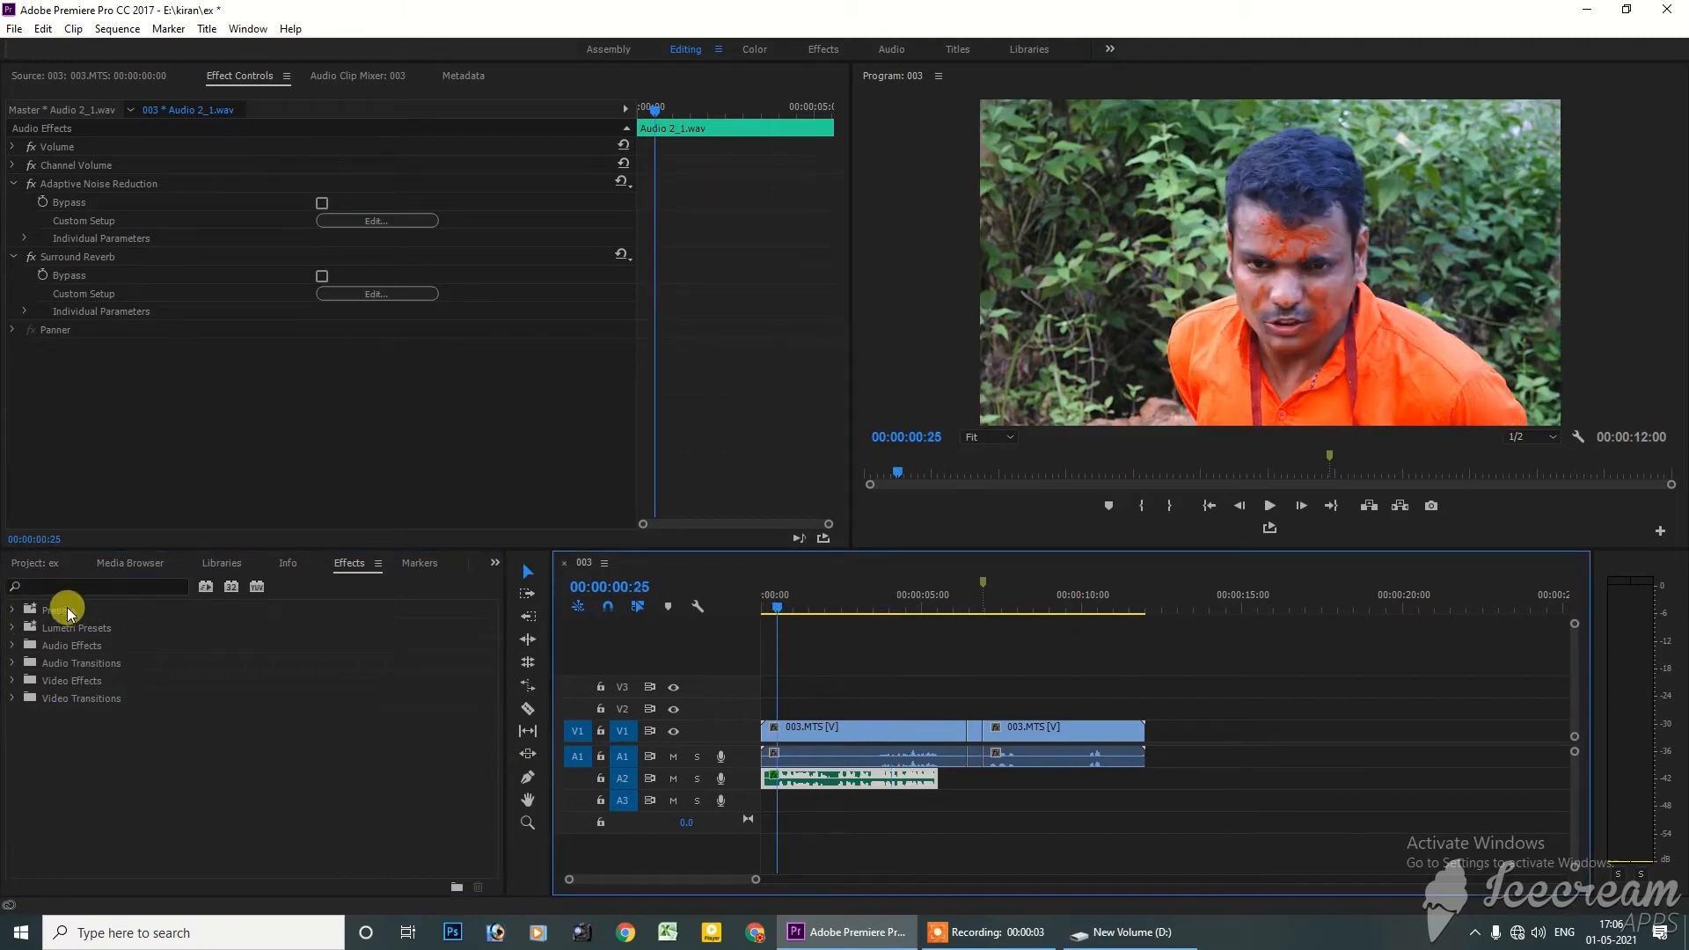
pyautogui.click(53, 584)
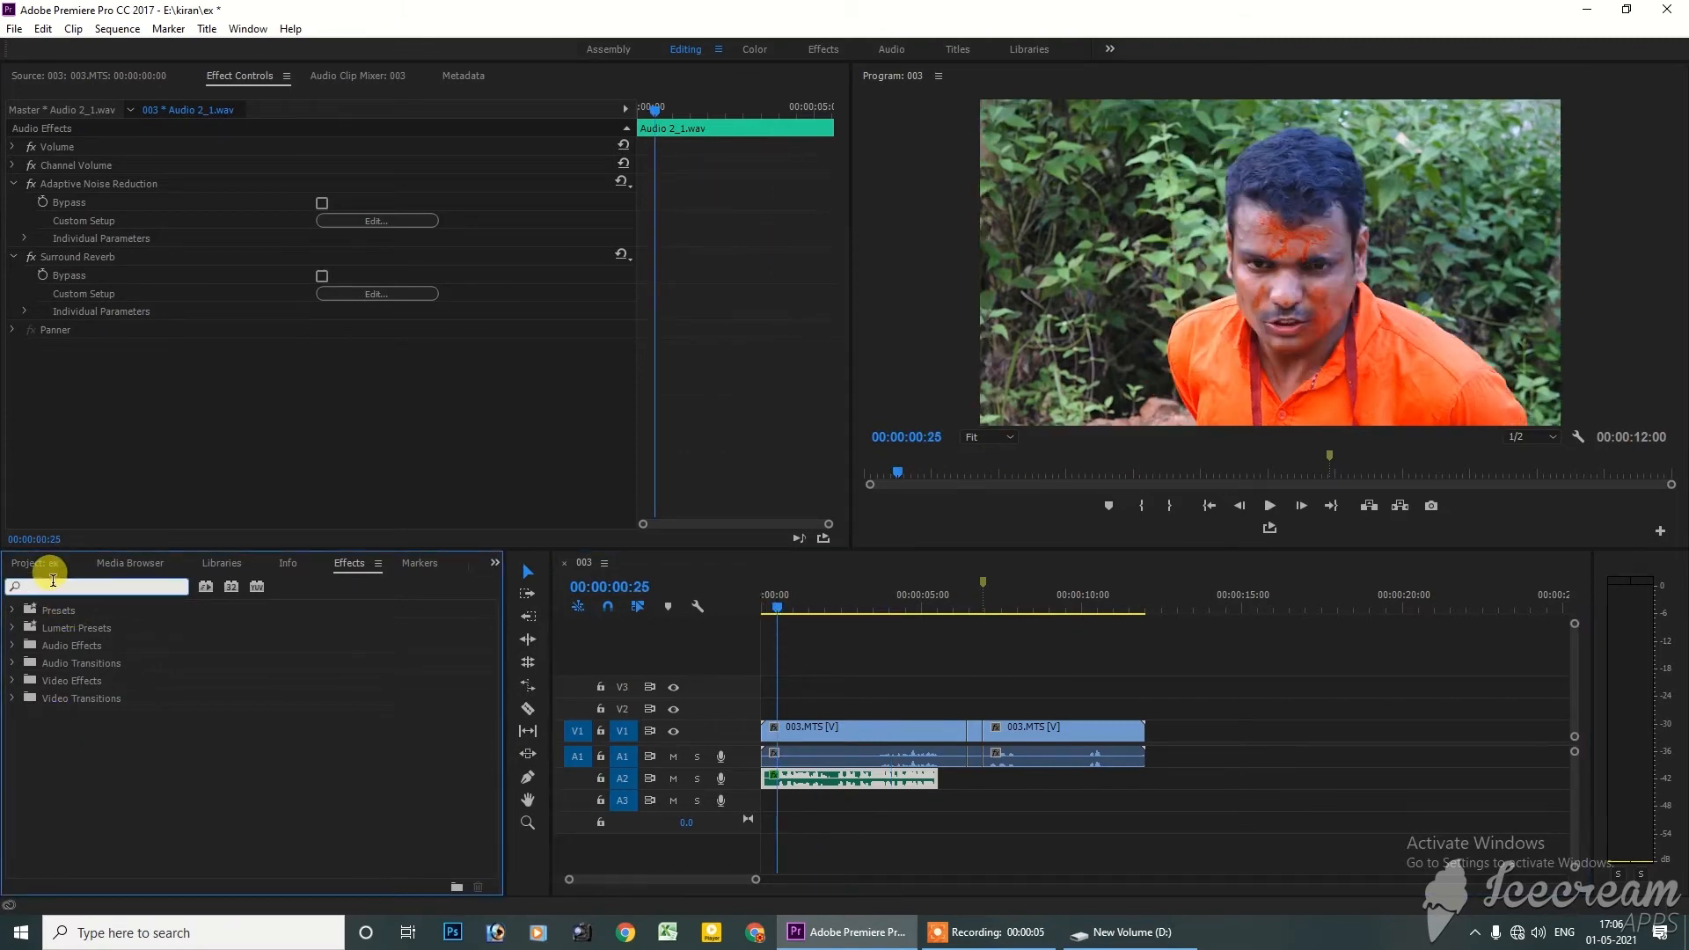
pyautogui.write('p')
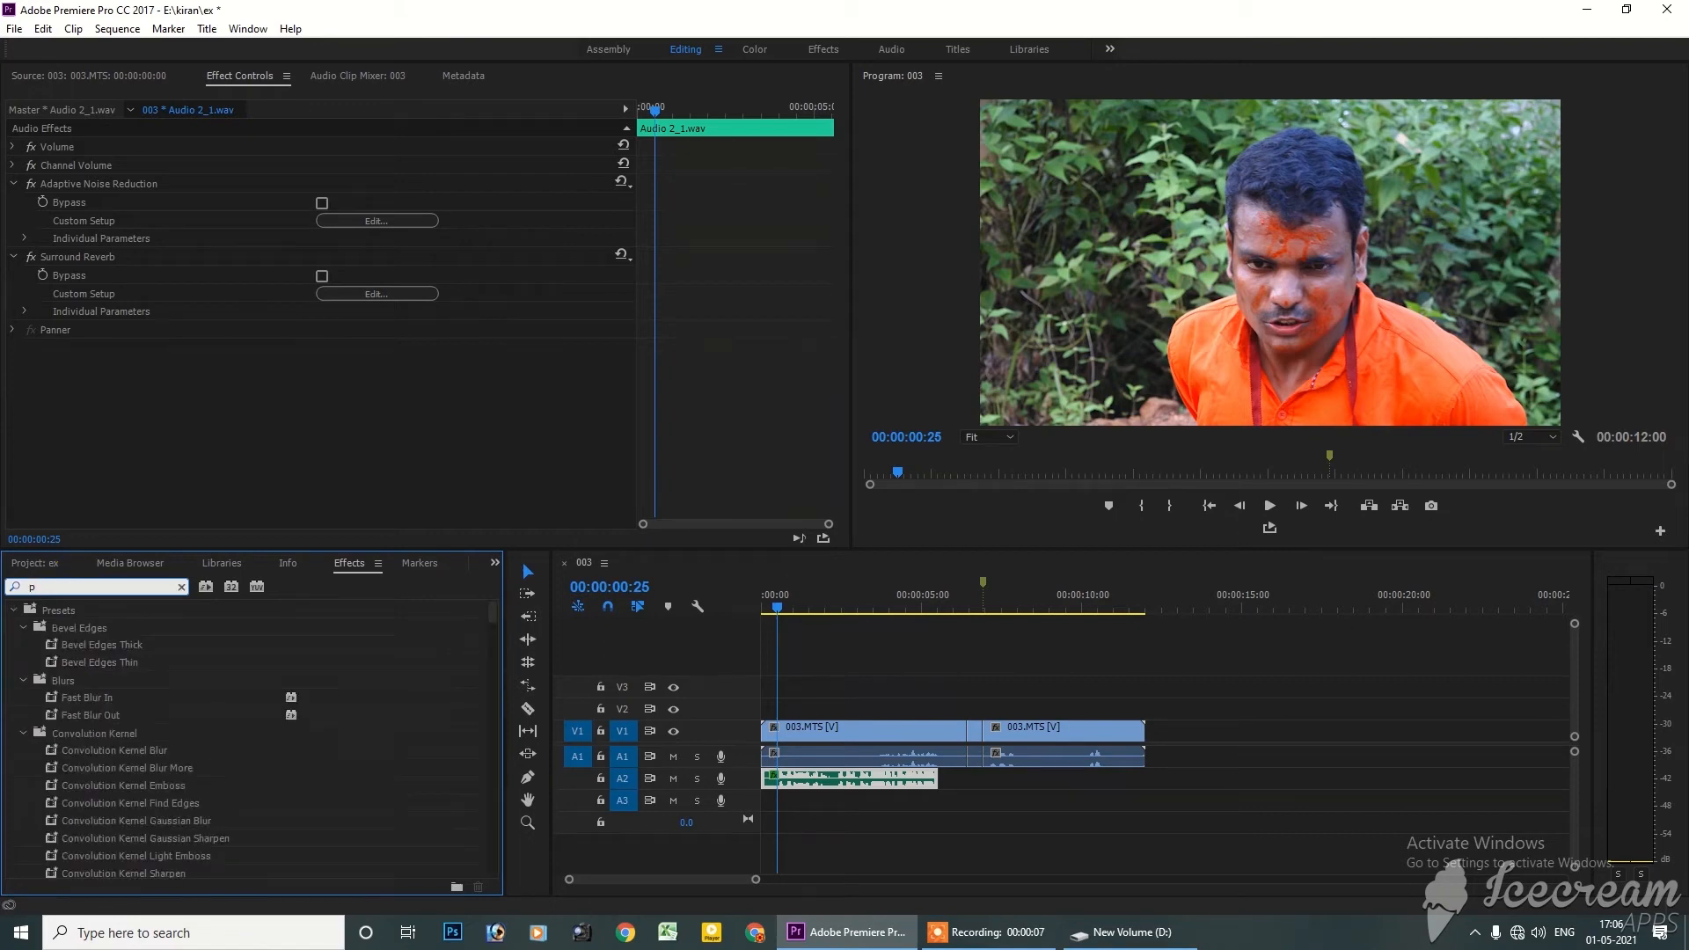
pyautogui.write('ir')
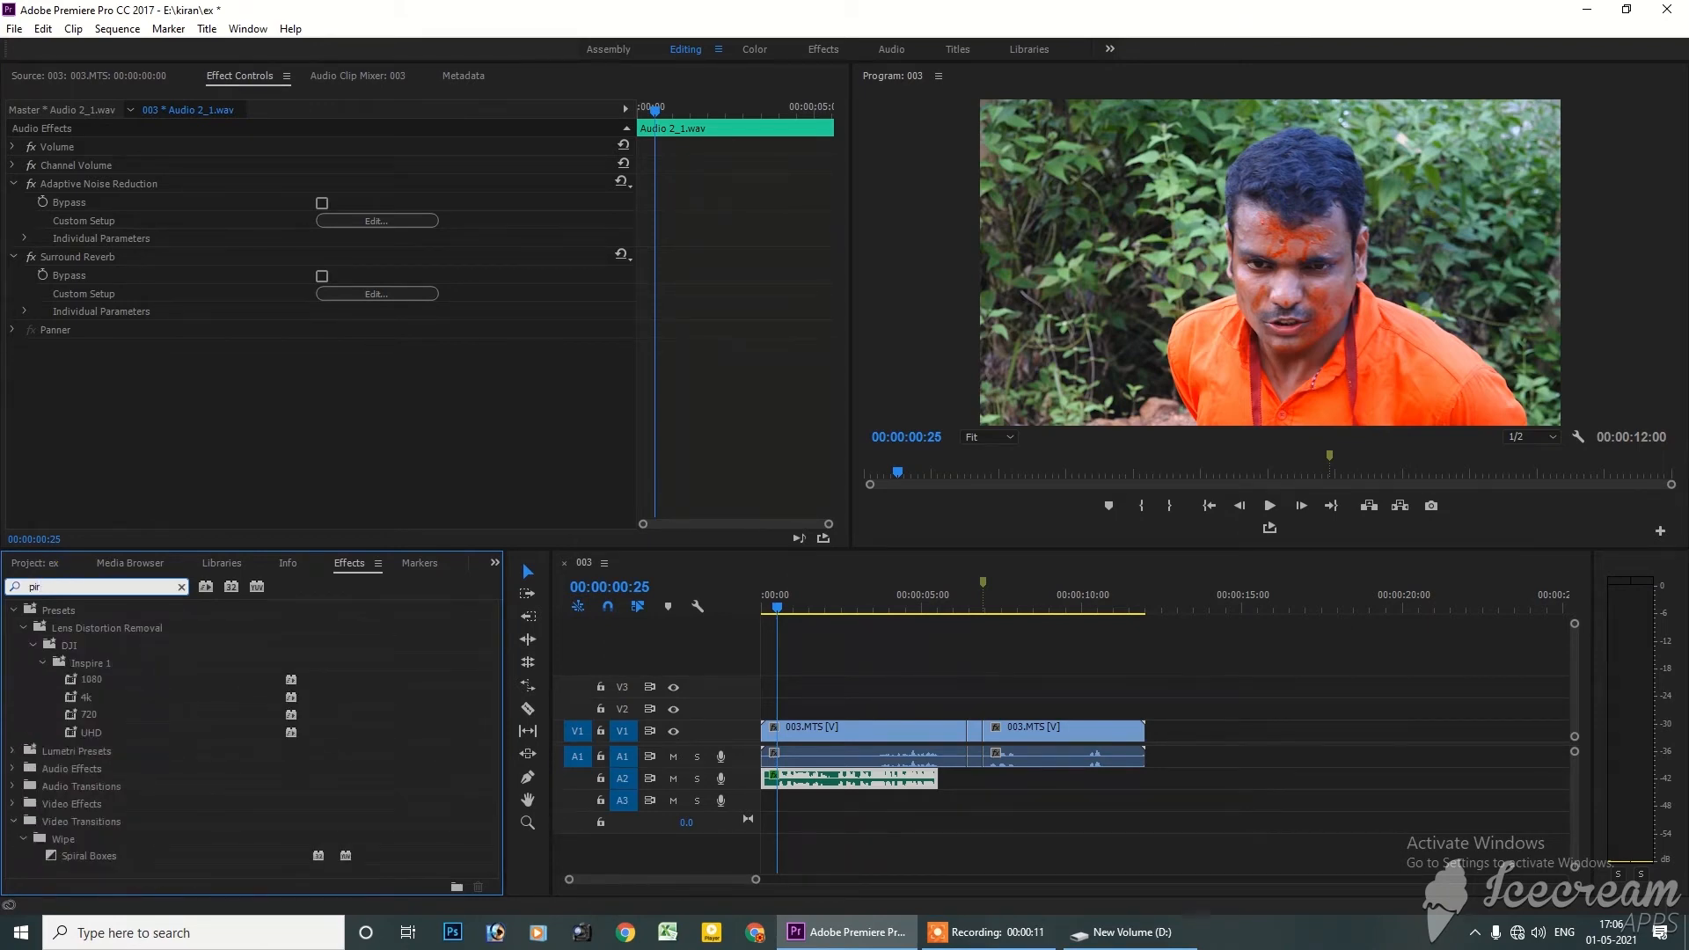
pyautogui.press('BackSpace')
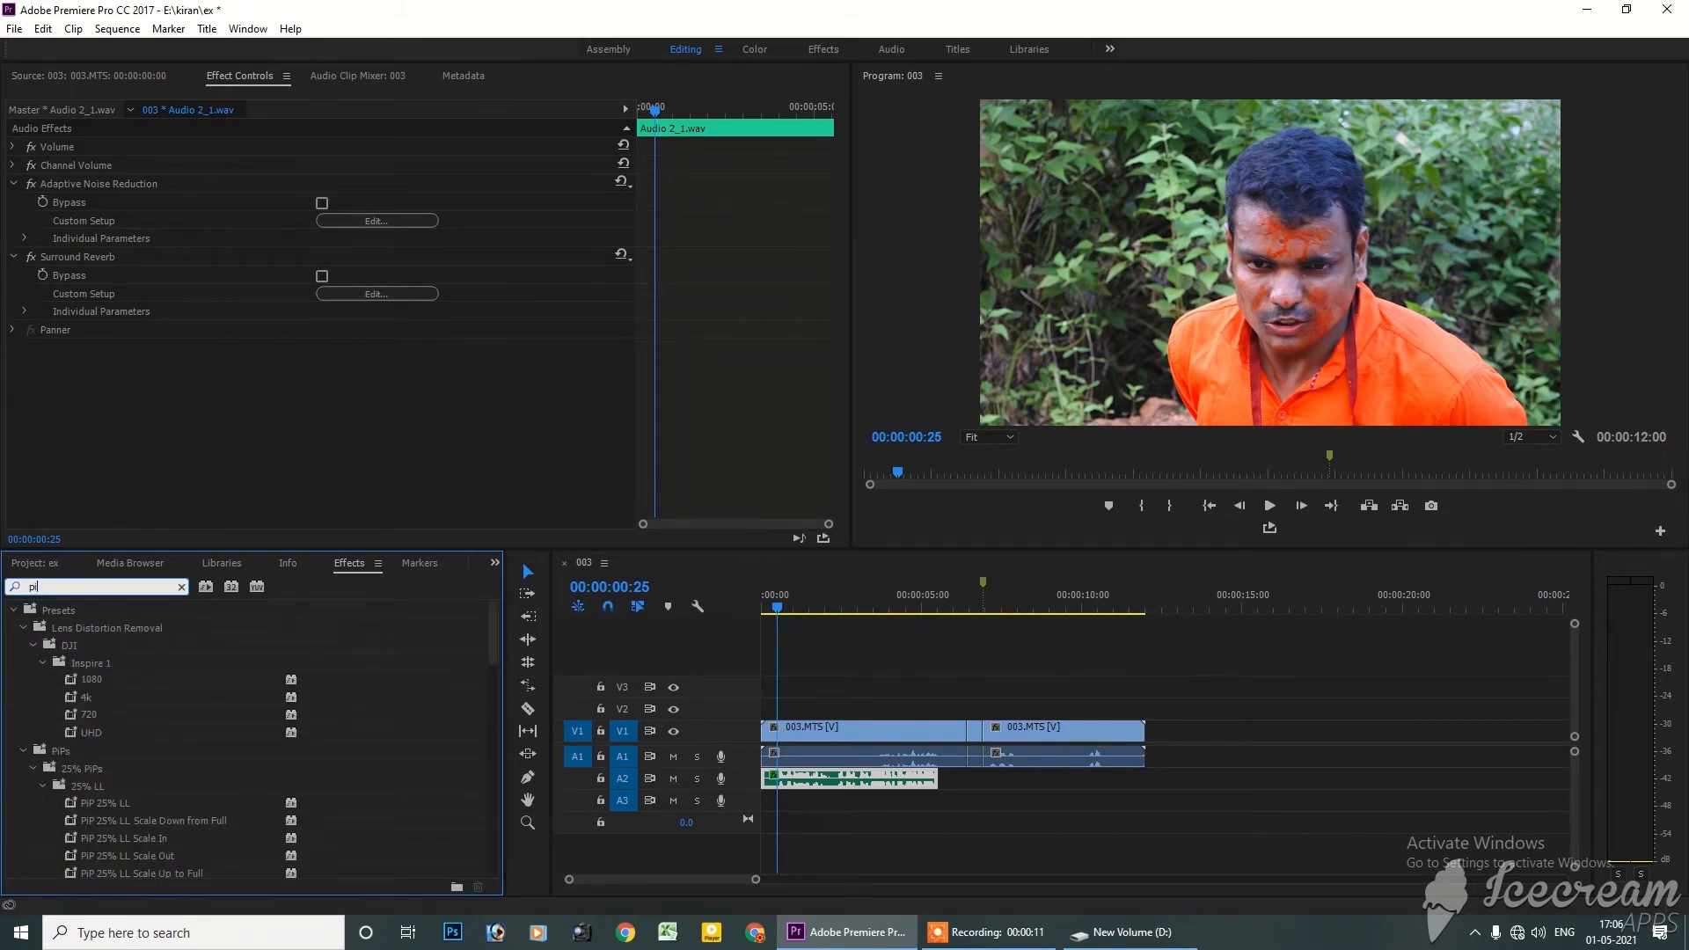
pyautogui.write('t')
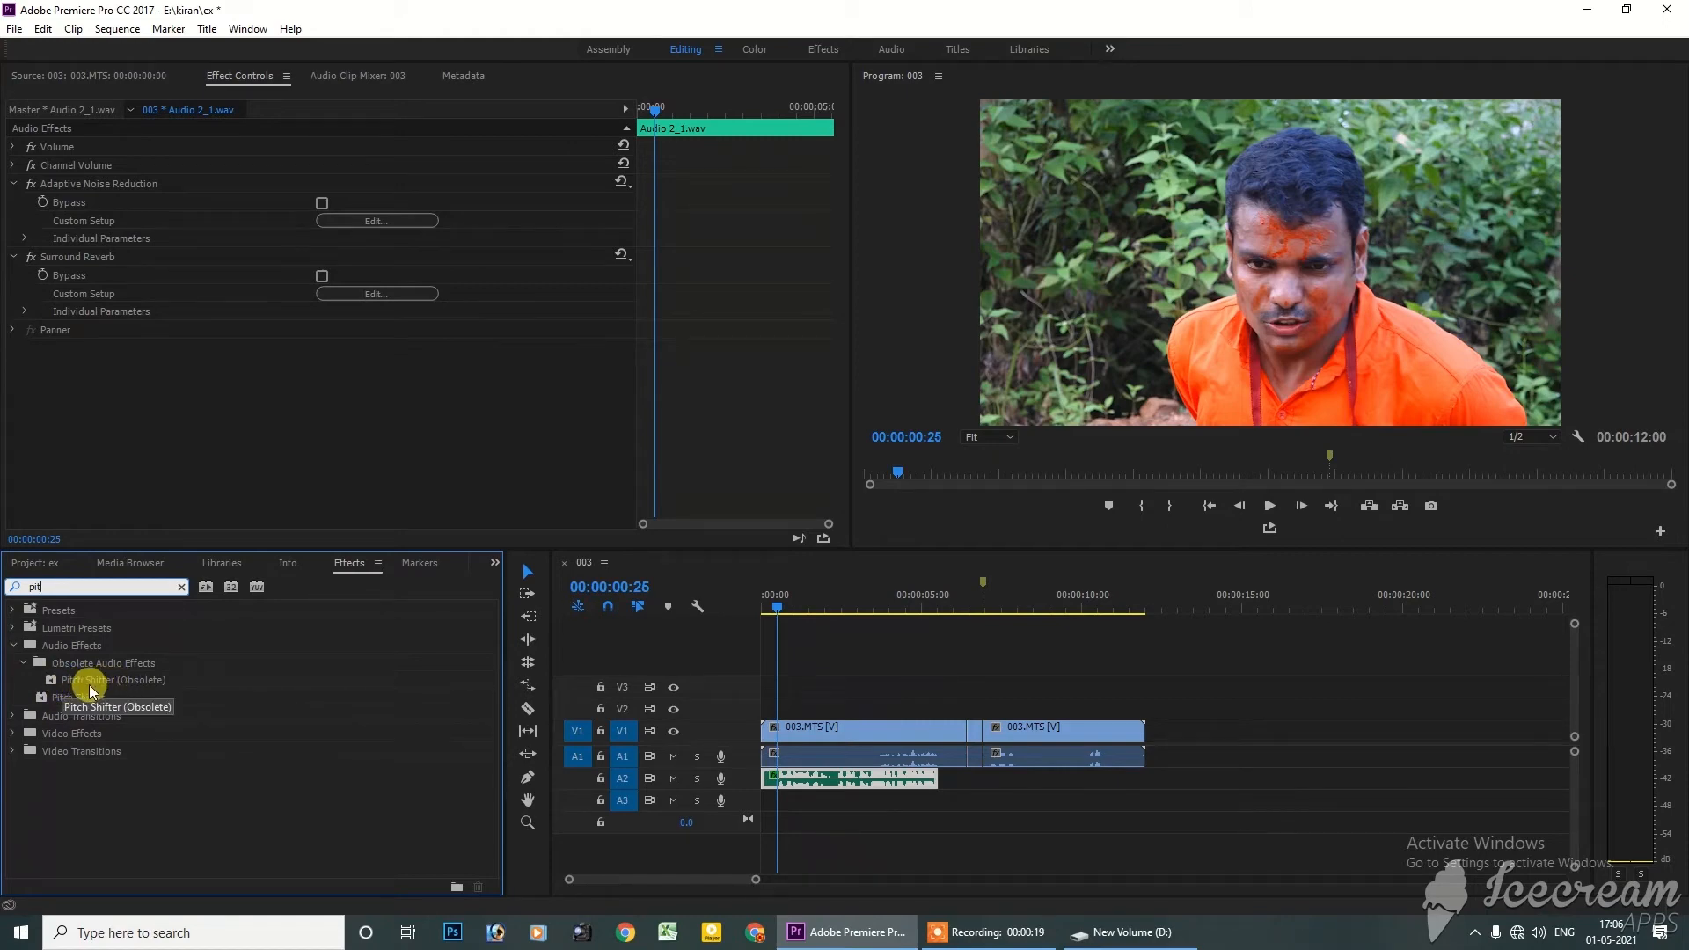
pyautogui.moveTo(88, 684); pyautogui.dragTo(835, 780)
pyautogui.click(930, 518)
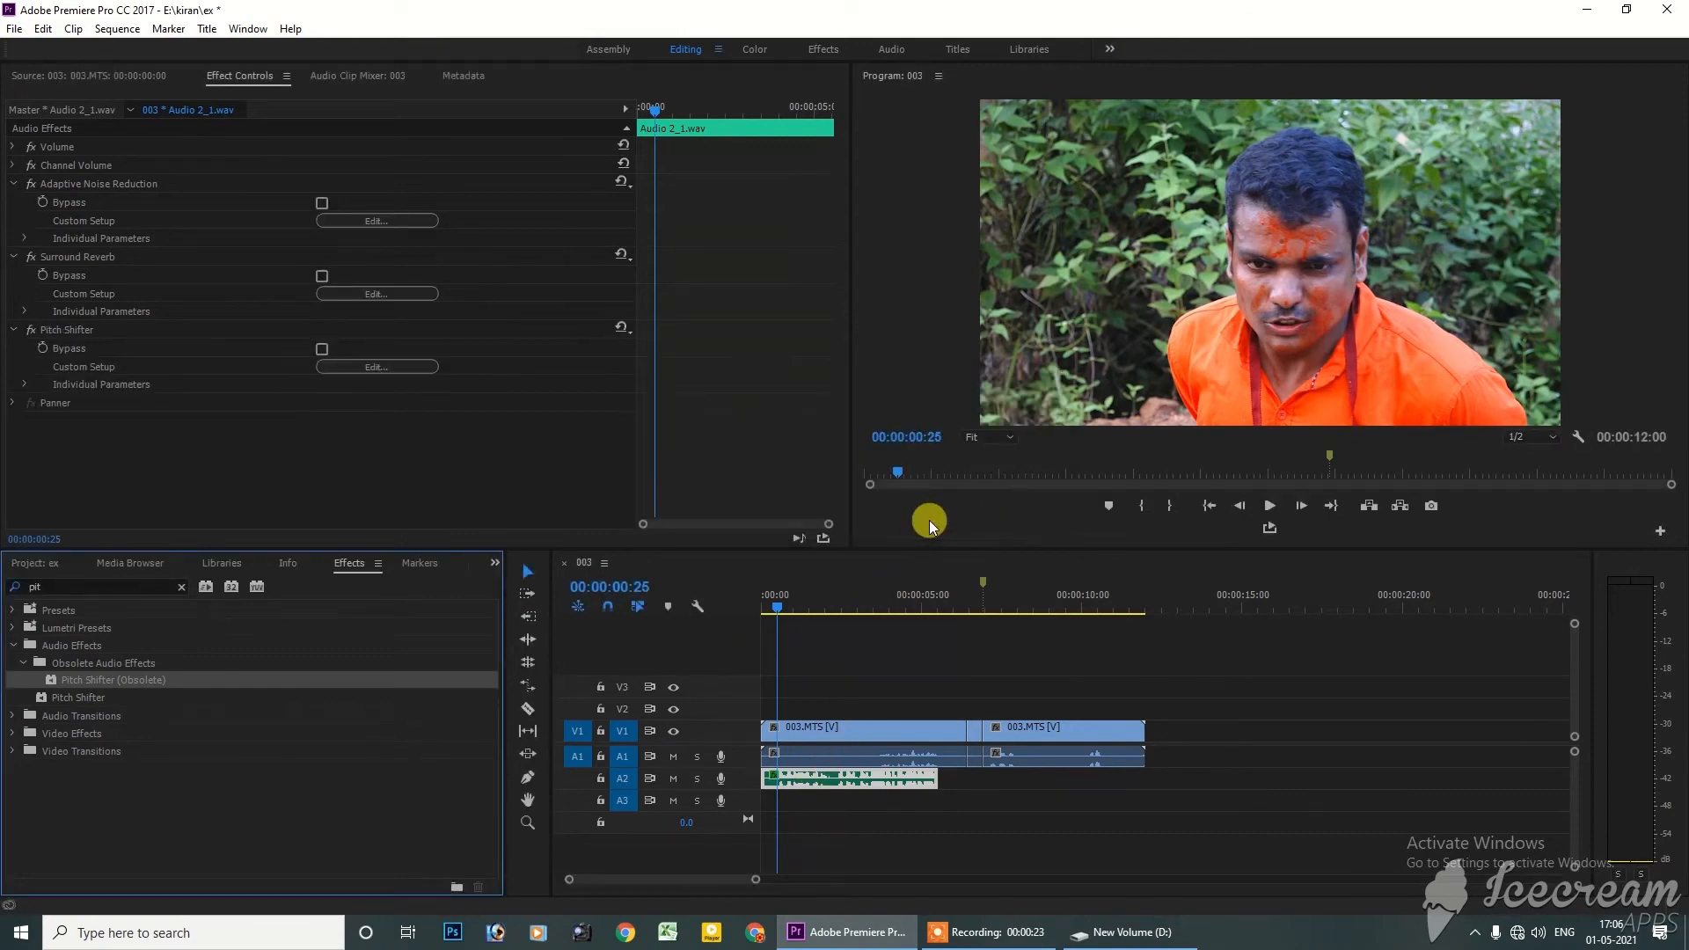
# Remove the Surround Reverb effect from the audio clip and briefly play the sequence from 00:00:00:00
pyautogui.click(65, 261)
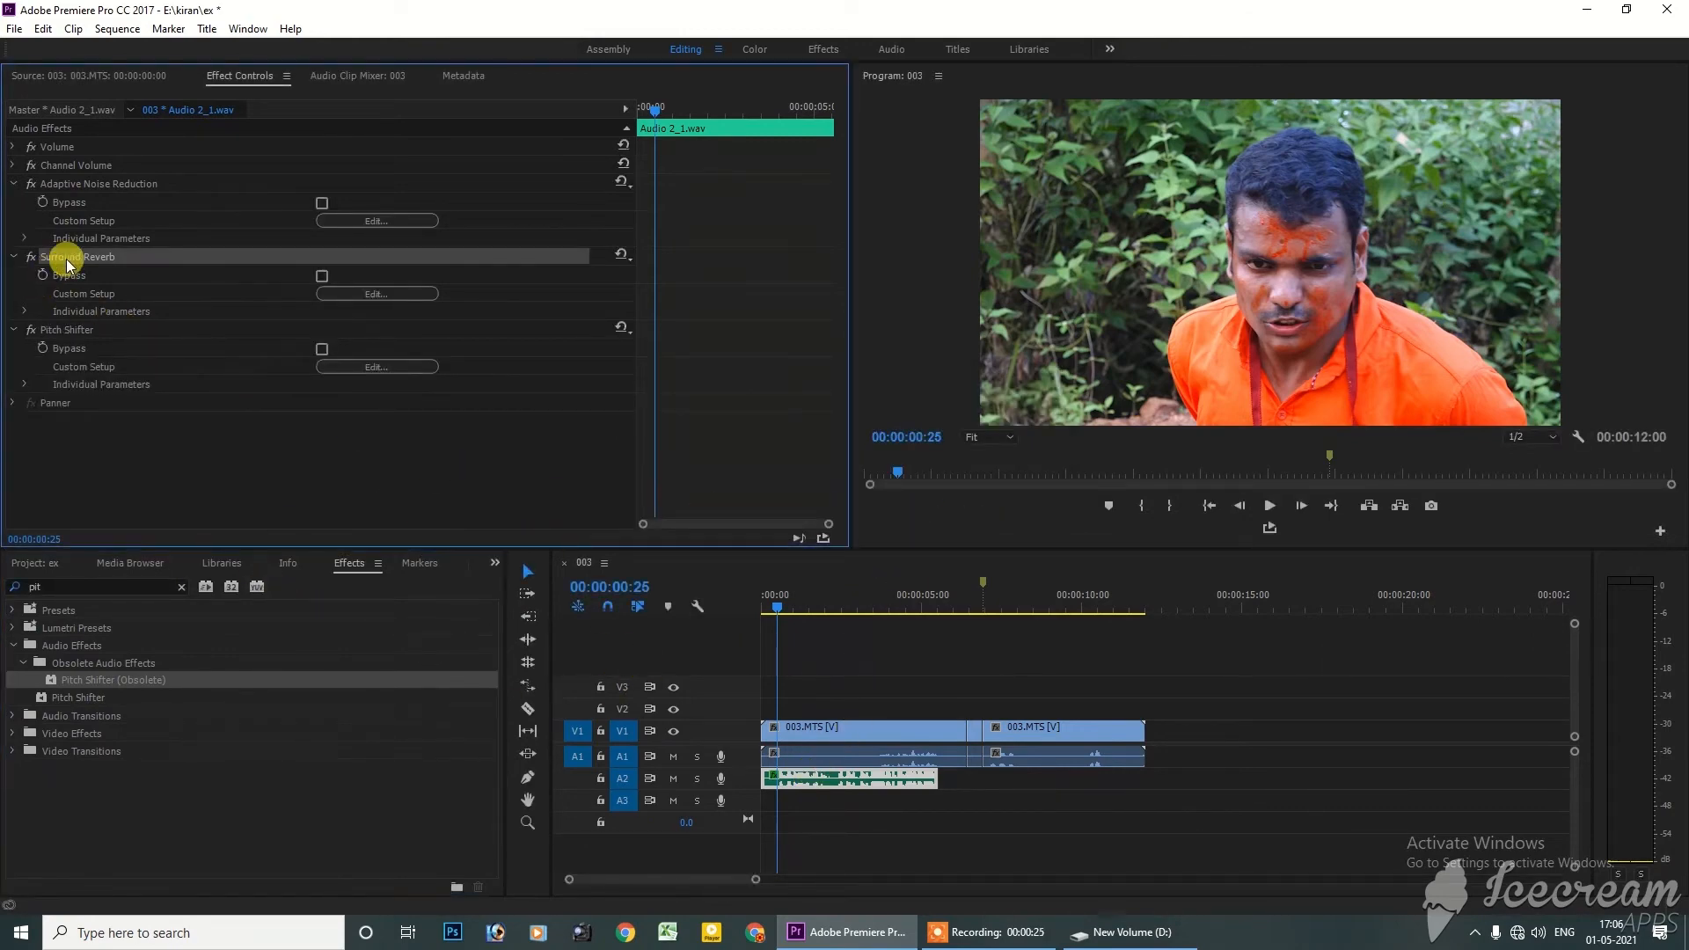
pyautogui.press('Delete')
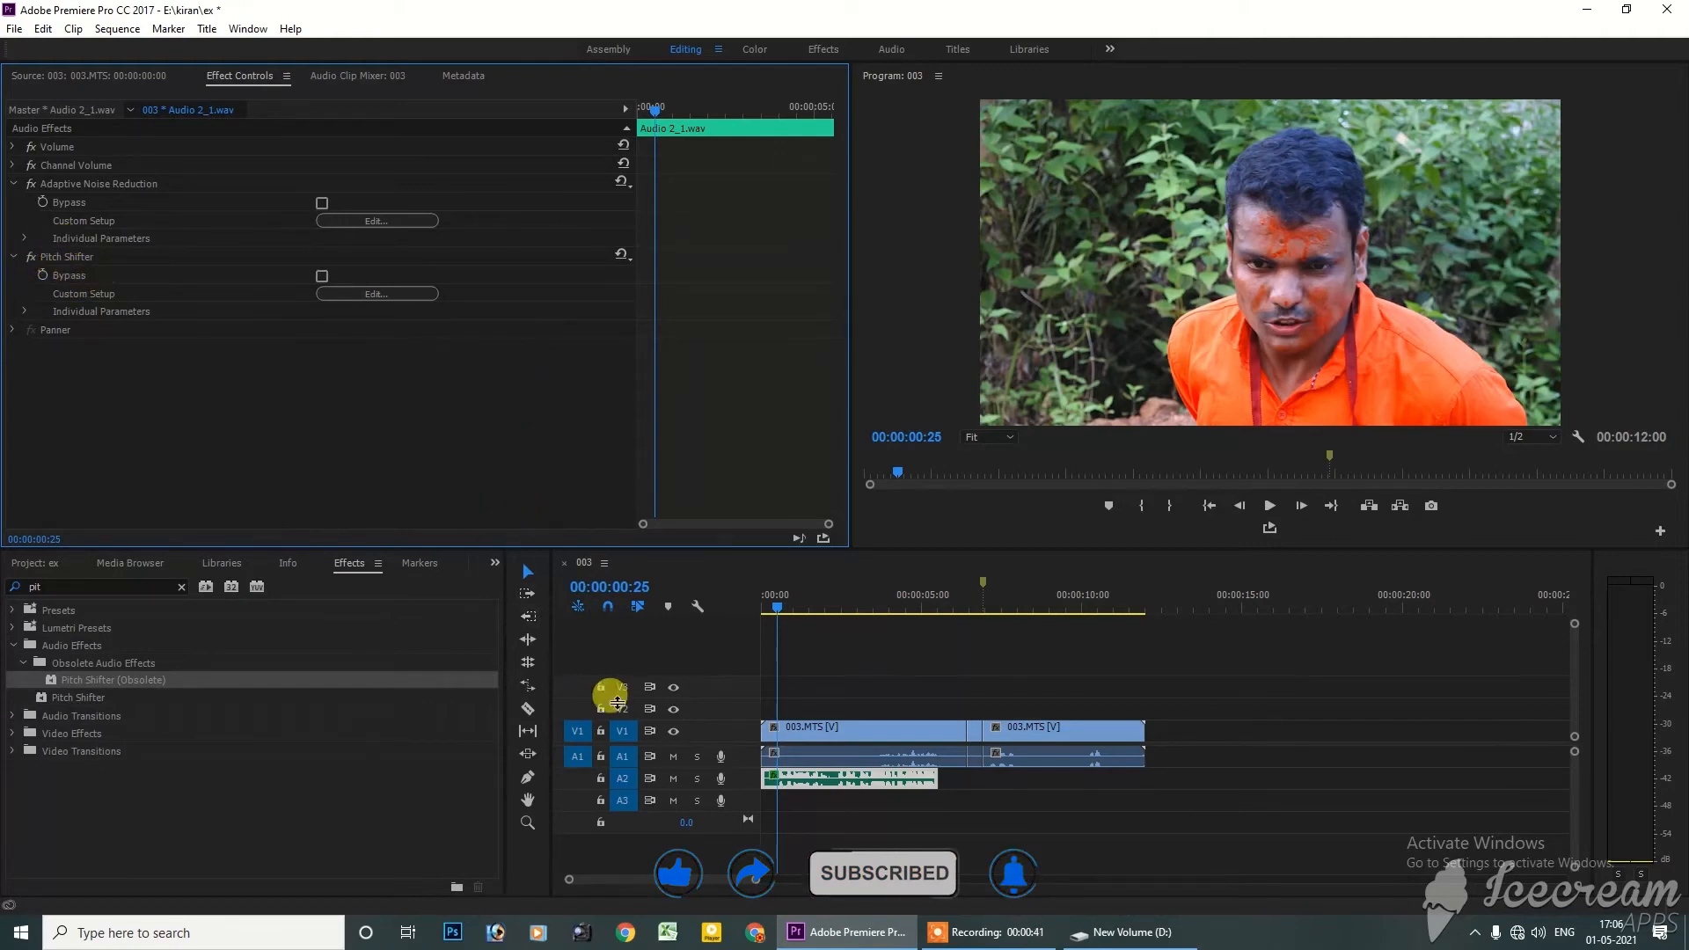
pyautogui.moveTo(783, 609); pyautogui.dragTo(525, 550)
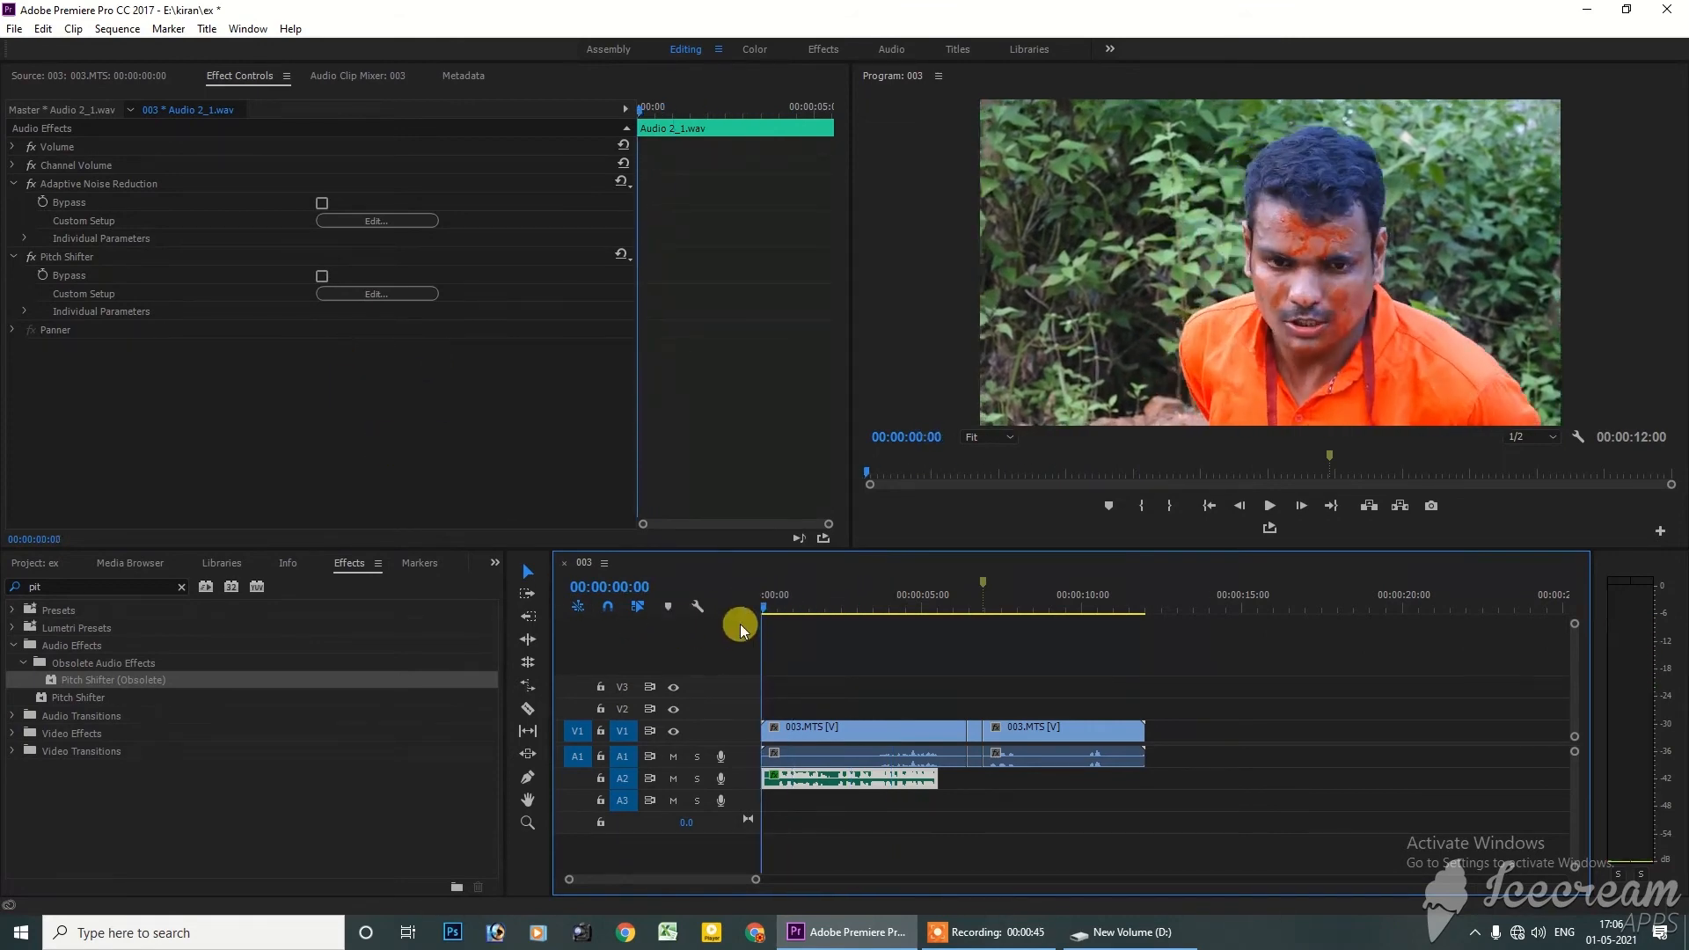
pyautogui.press('space')
pyautogui.press('space')
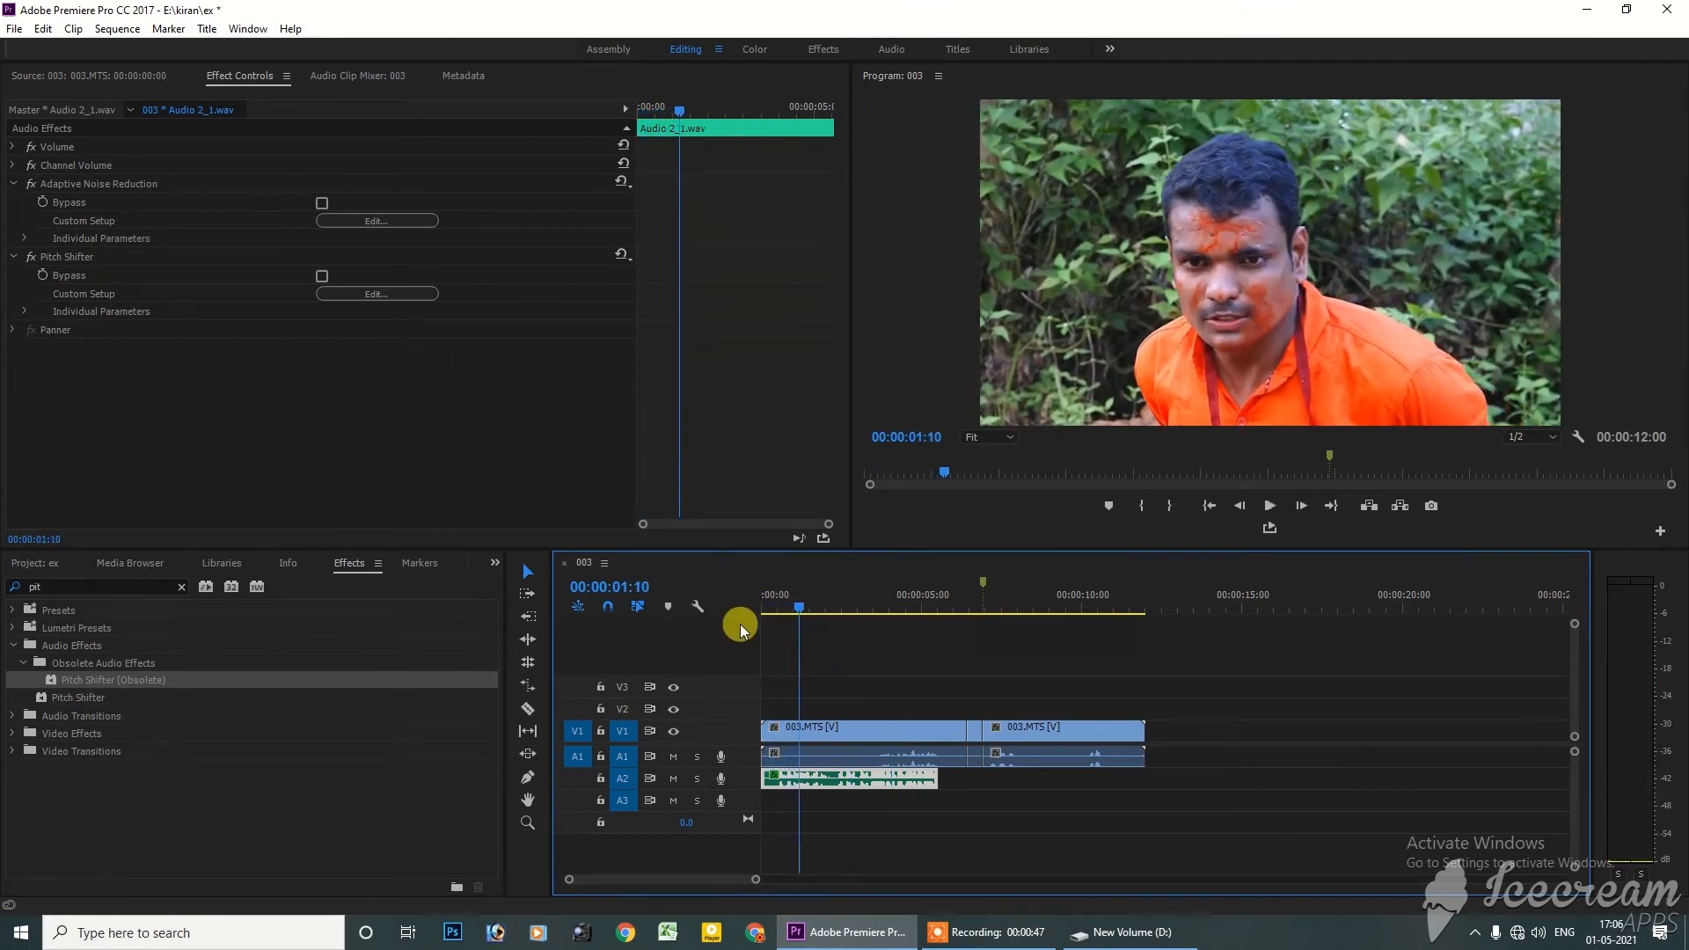
# Open the Pitch Shifter custom setup, raise the pitch by 5 semi-tones and 23 cents, and preview the clip
pyautogui.click(409, 294)
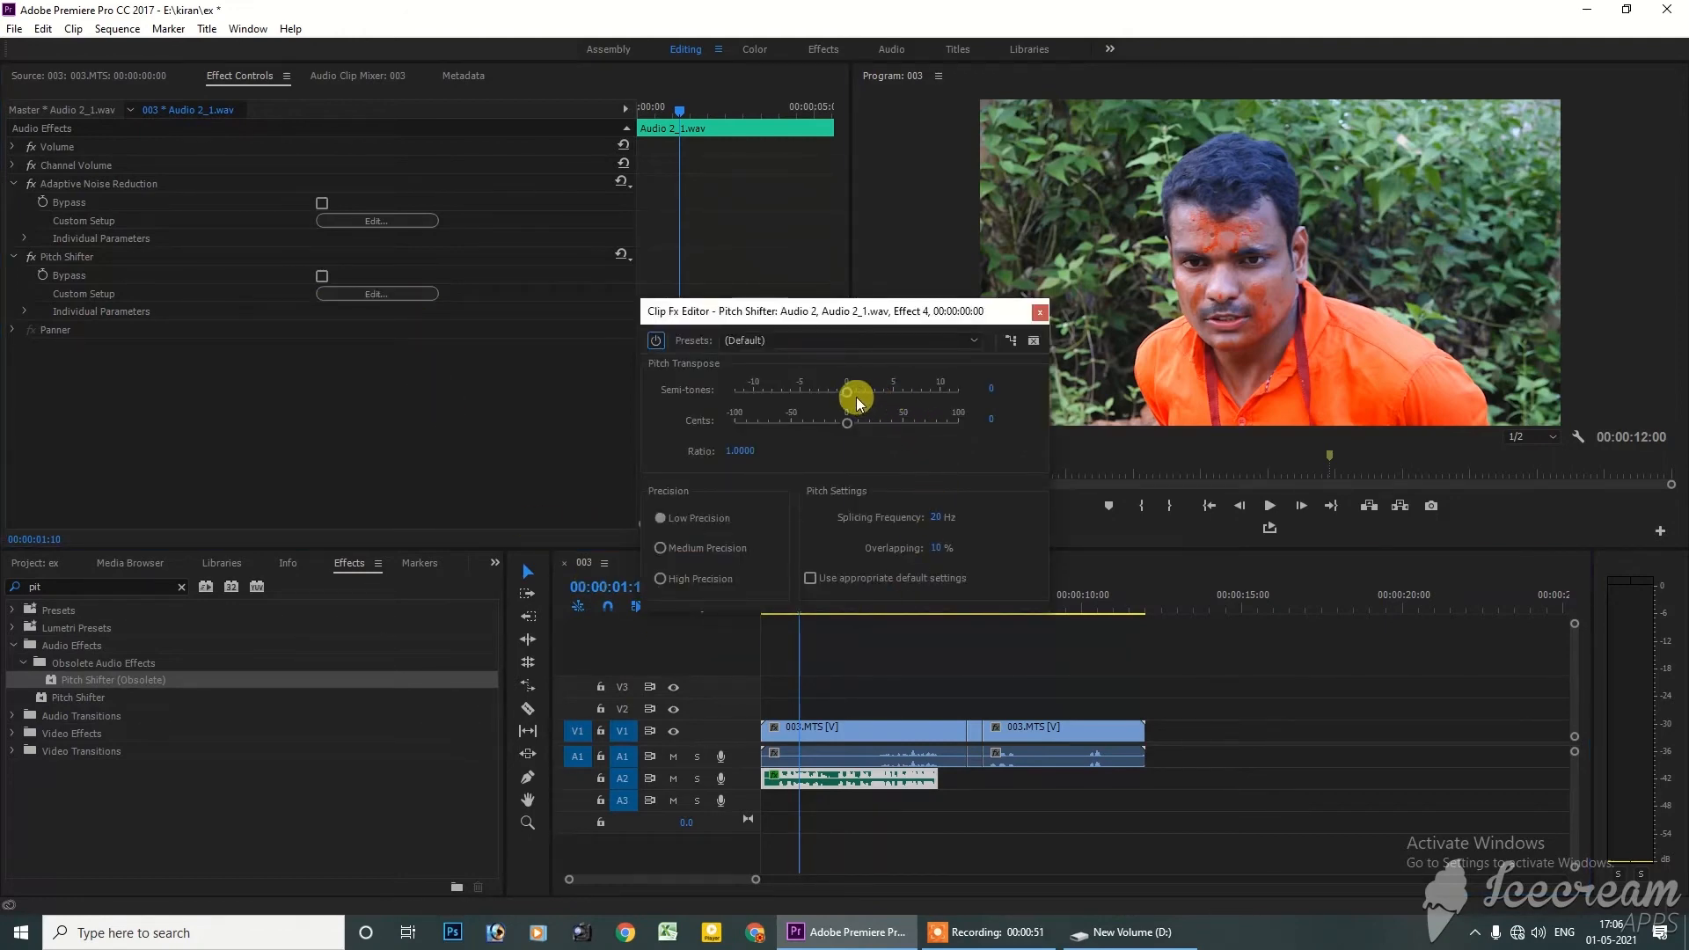
pyautogui.click(841, 343)
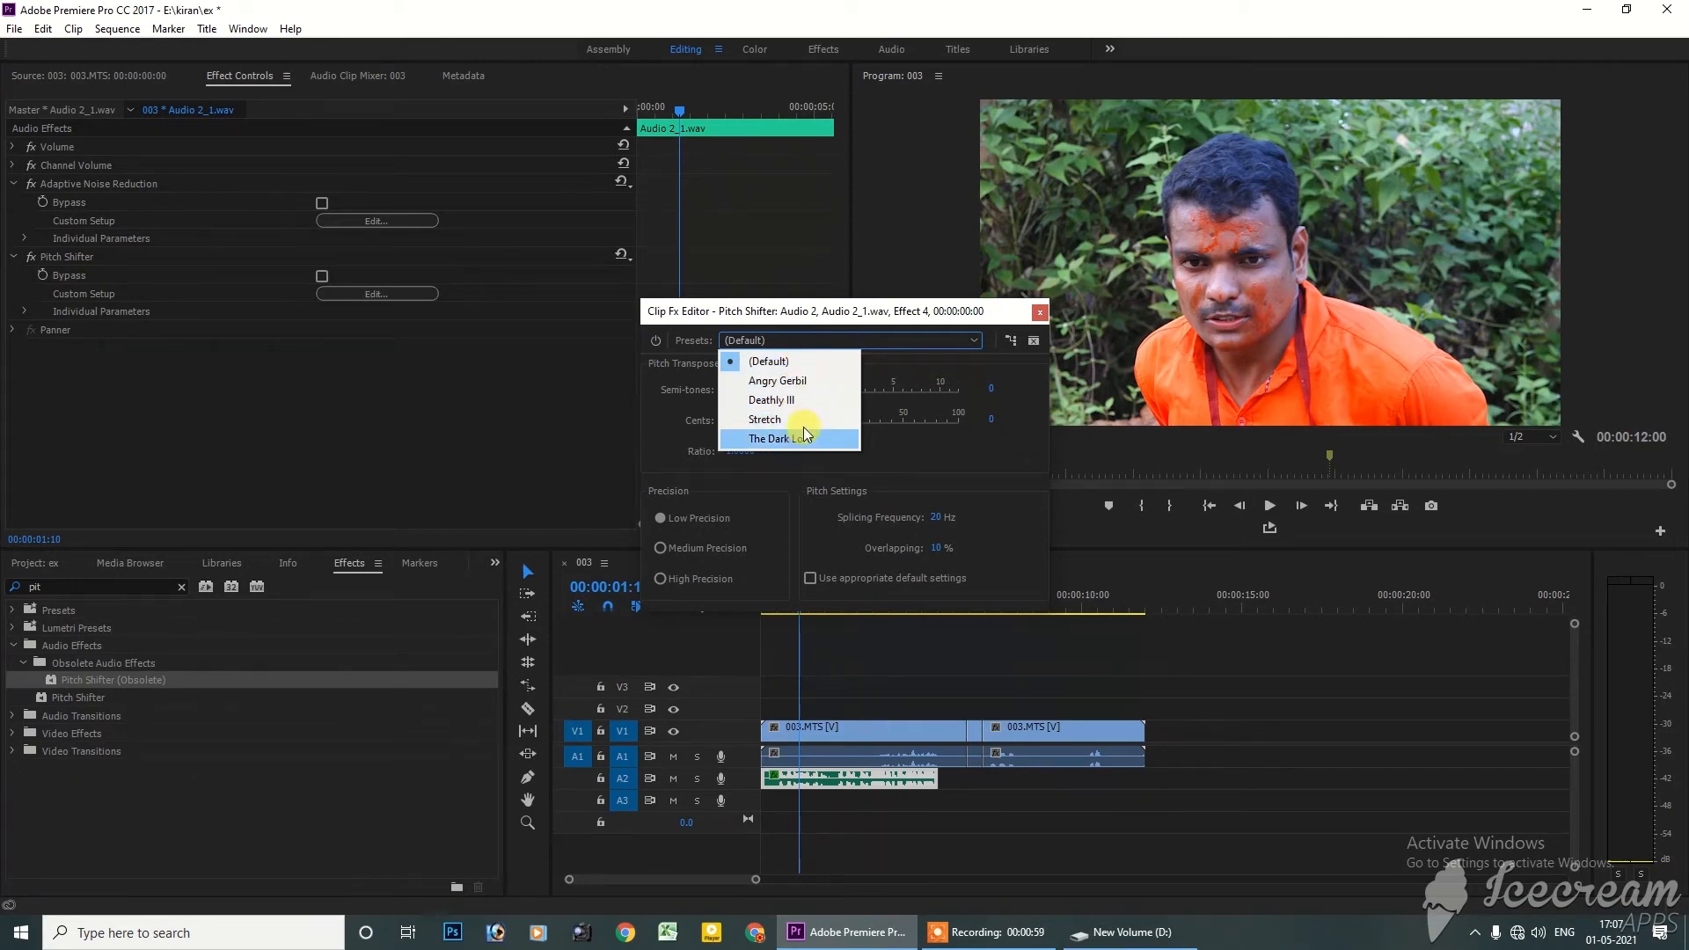
pyautogui.click(814, 341)
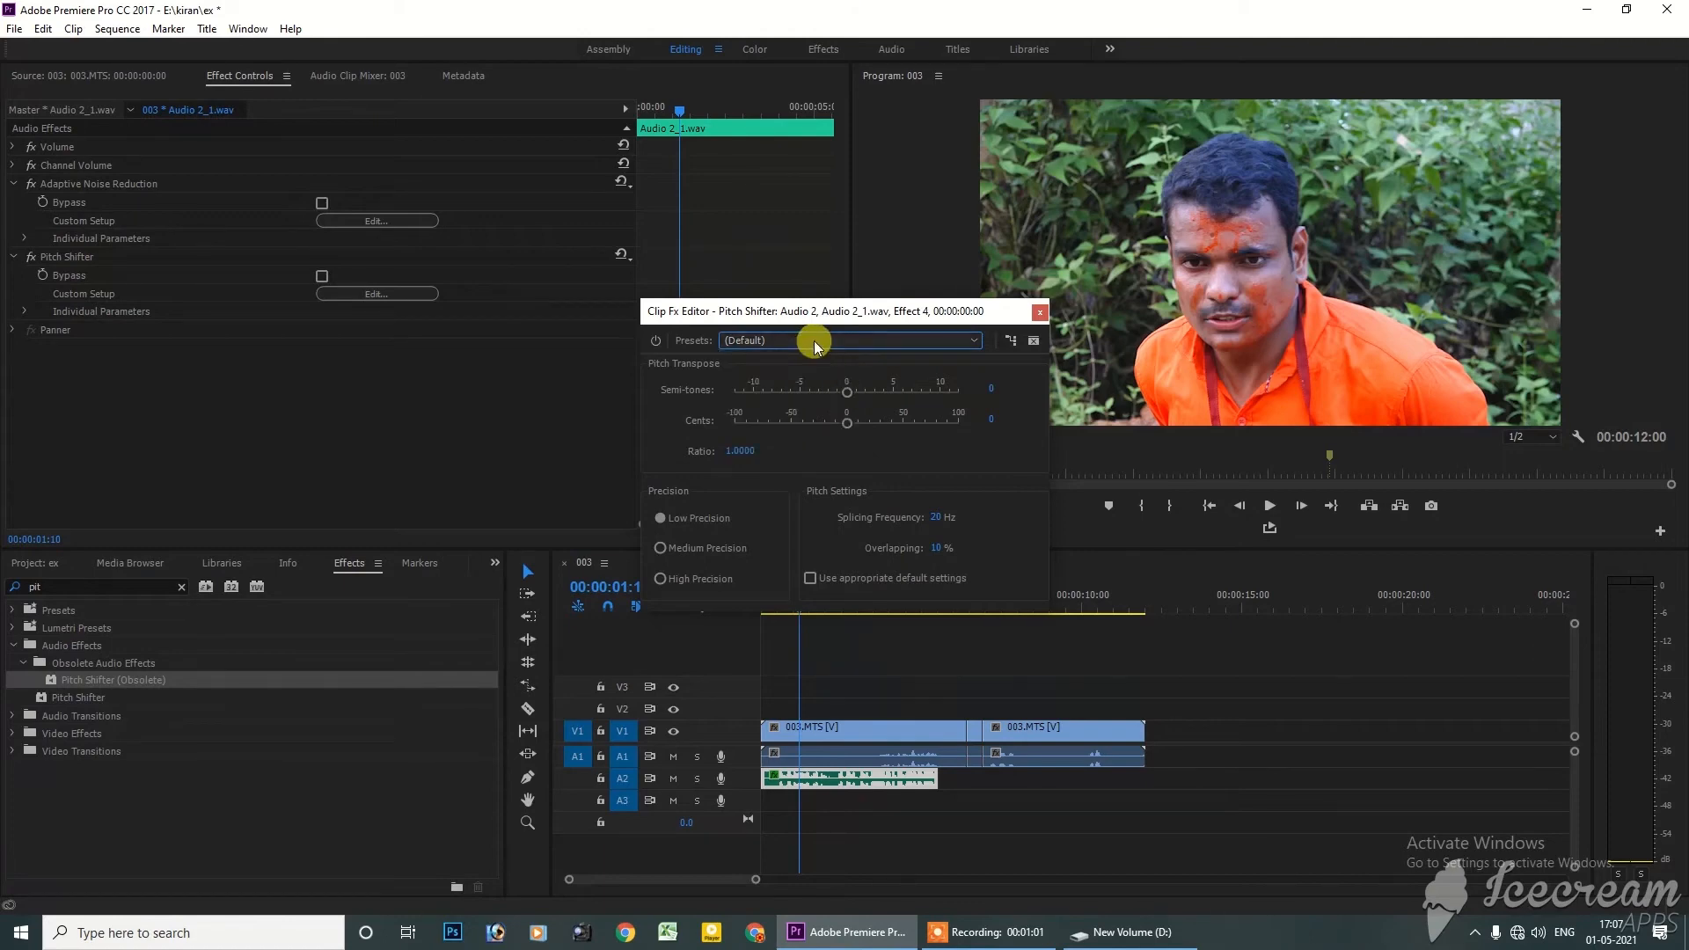
pyautogui.click(847, 392)
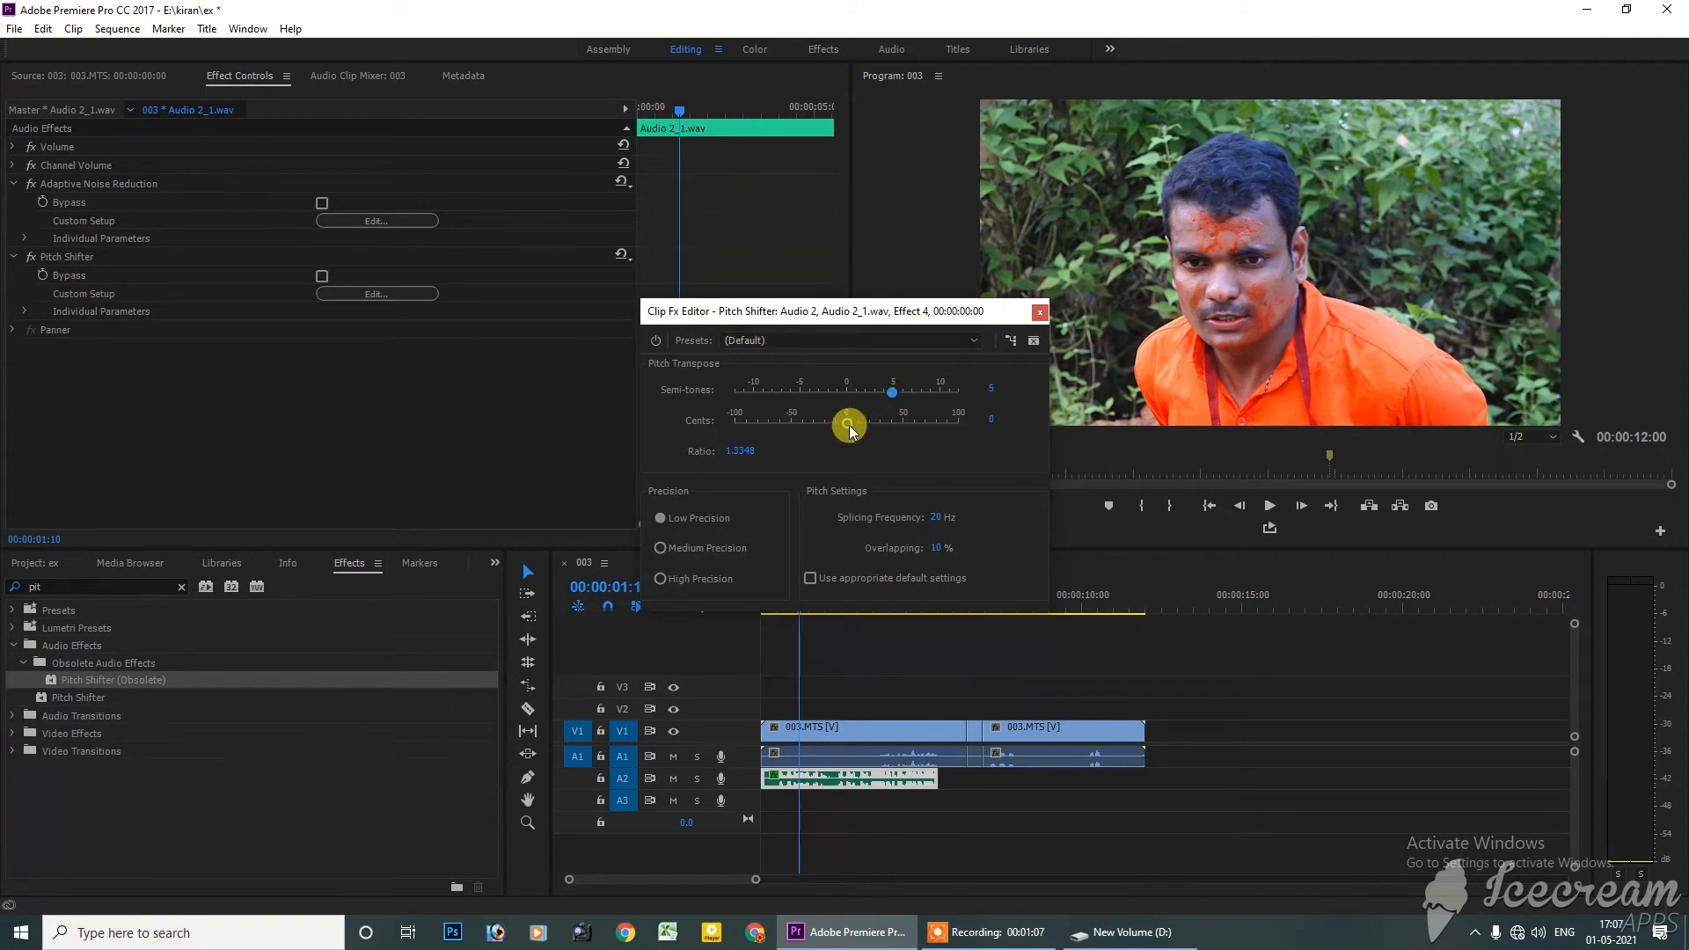
pyautogui.moveTo(874, 424); pyautogui.dragTo(874, 424)
pyautogui.press('space')
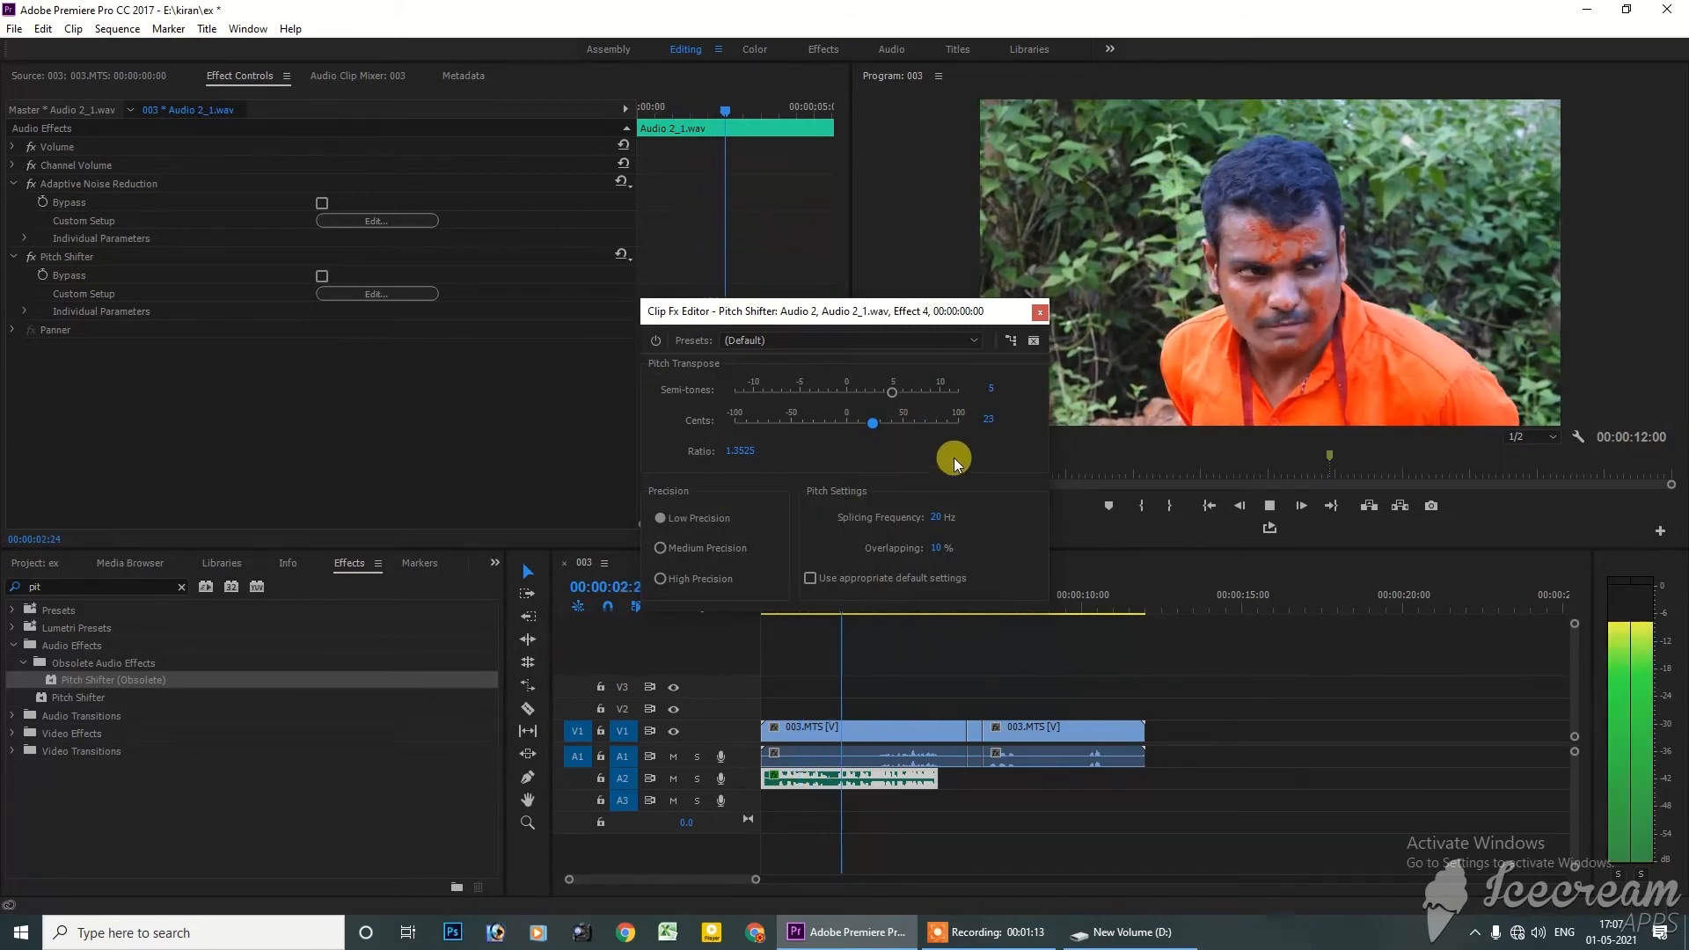
pyautogui.press('space')
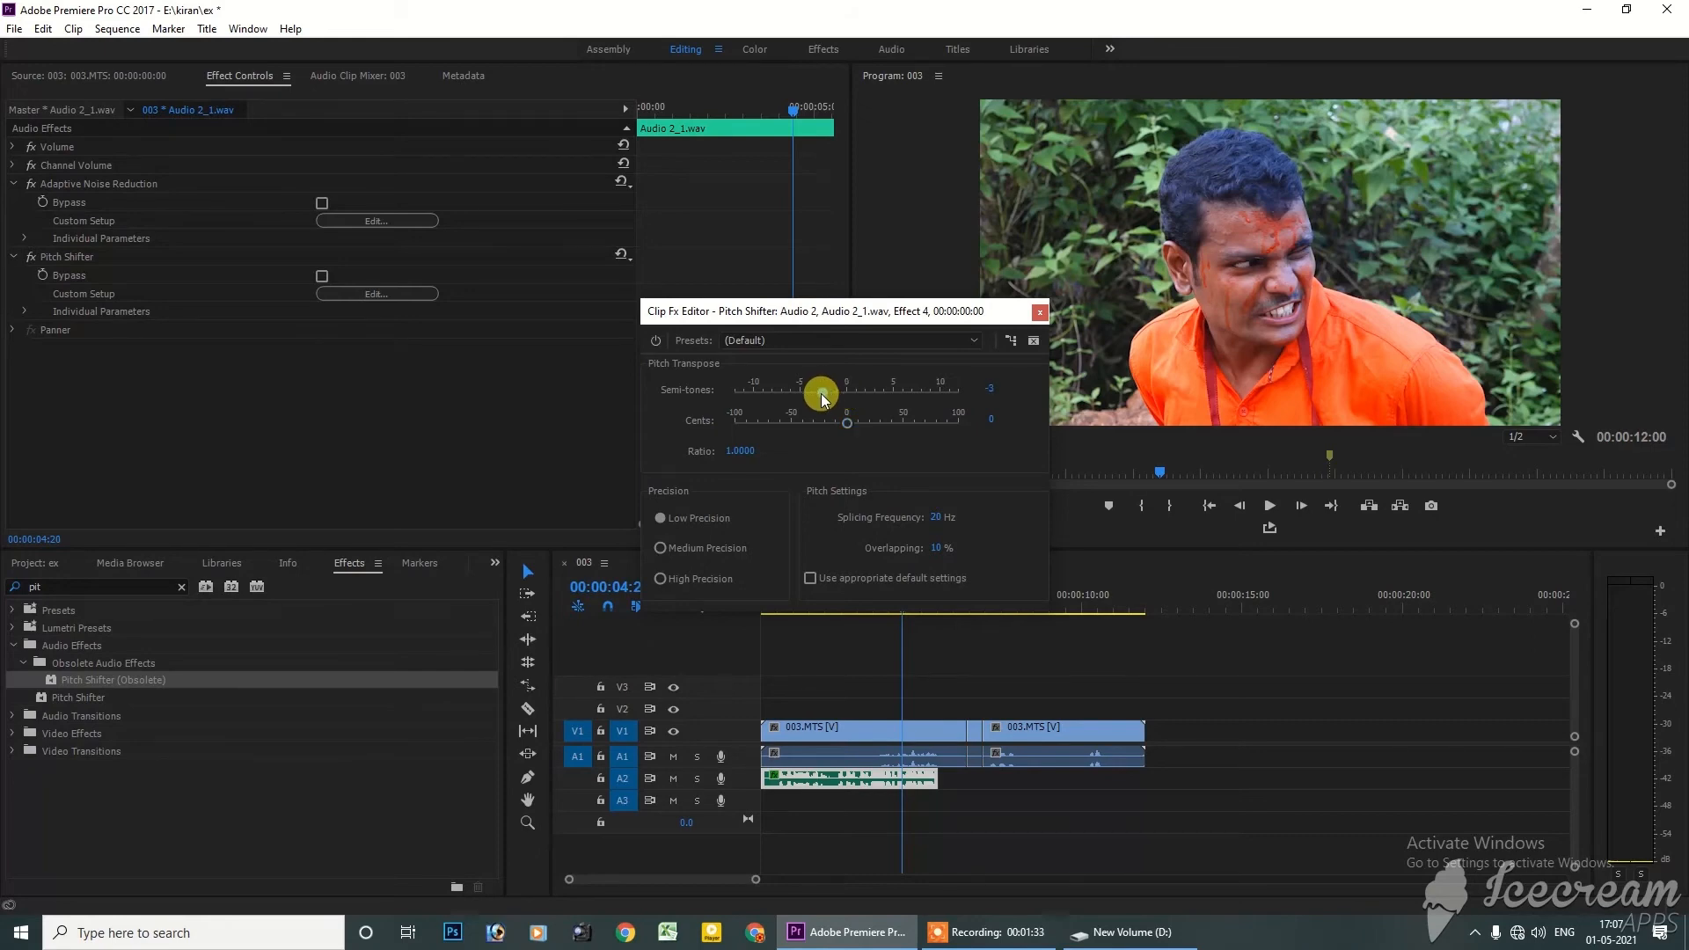
# Lower the pitch to -2 semi-tones and -24 cents and preview it with the editor window clear of the timeline
pyautogui.moveTo(846, 423); pyautogui.dragTo(818, 431)
pyautogui.moveTo(866, 321); pyautogui.dragTo(739, 282)
pyautogui.click(798, 598)
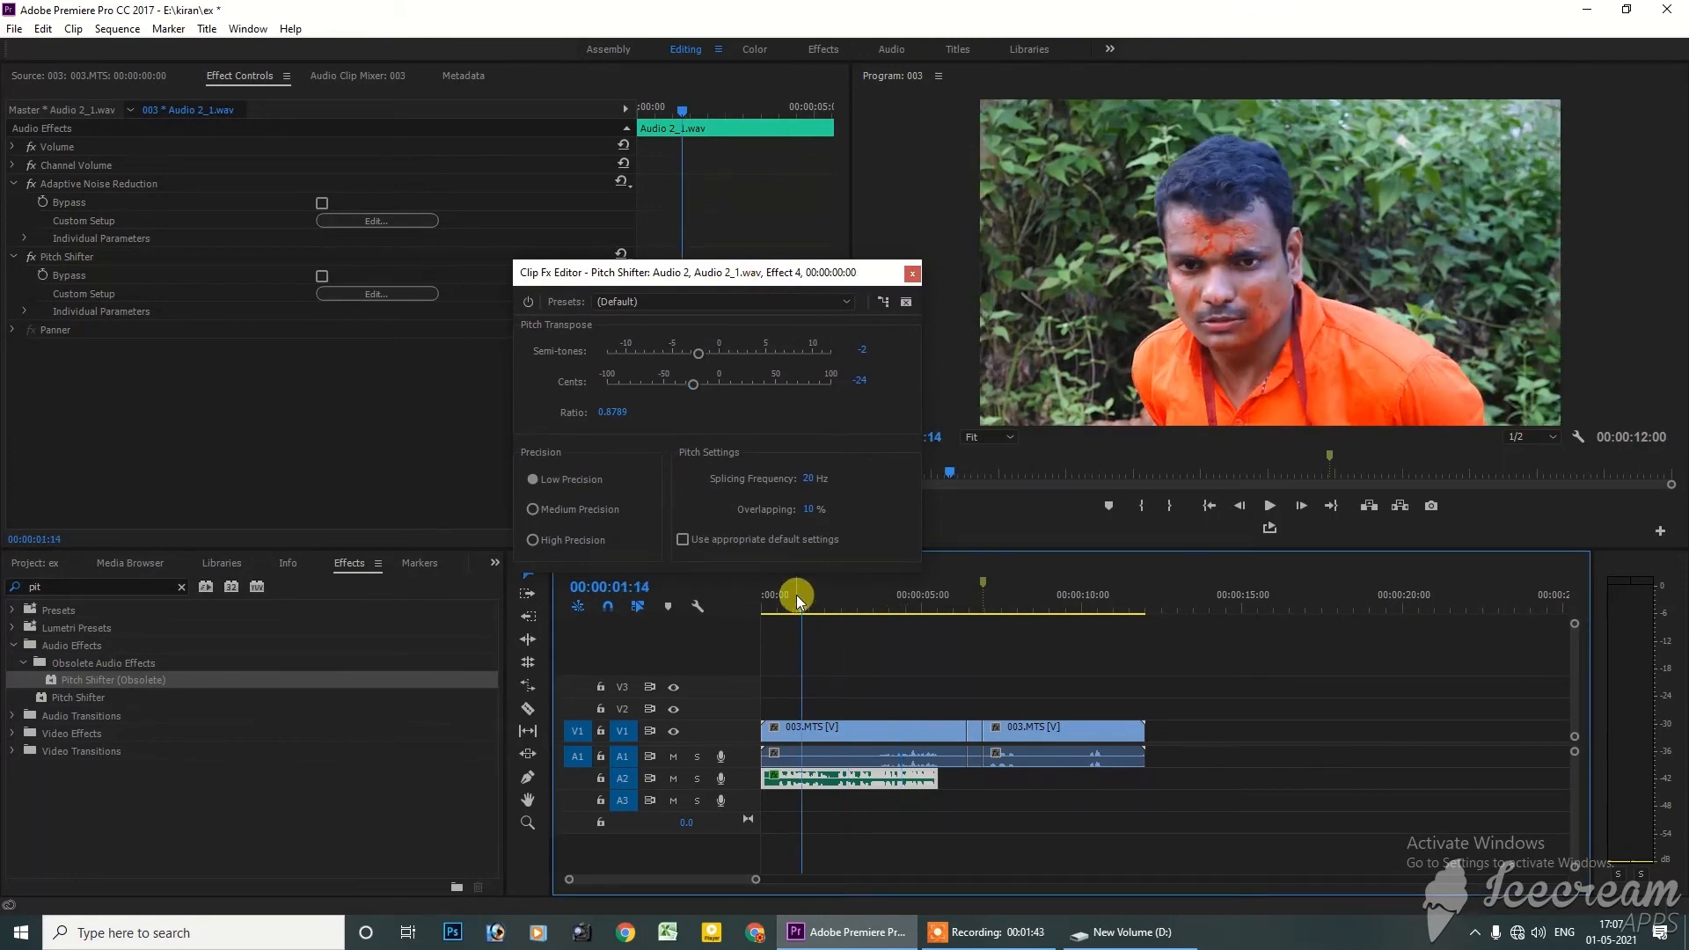
pyautogui.press('space')
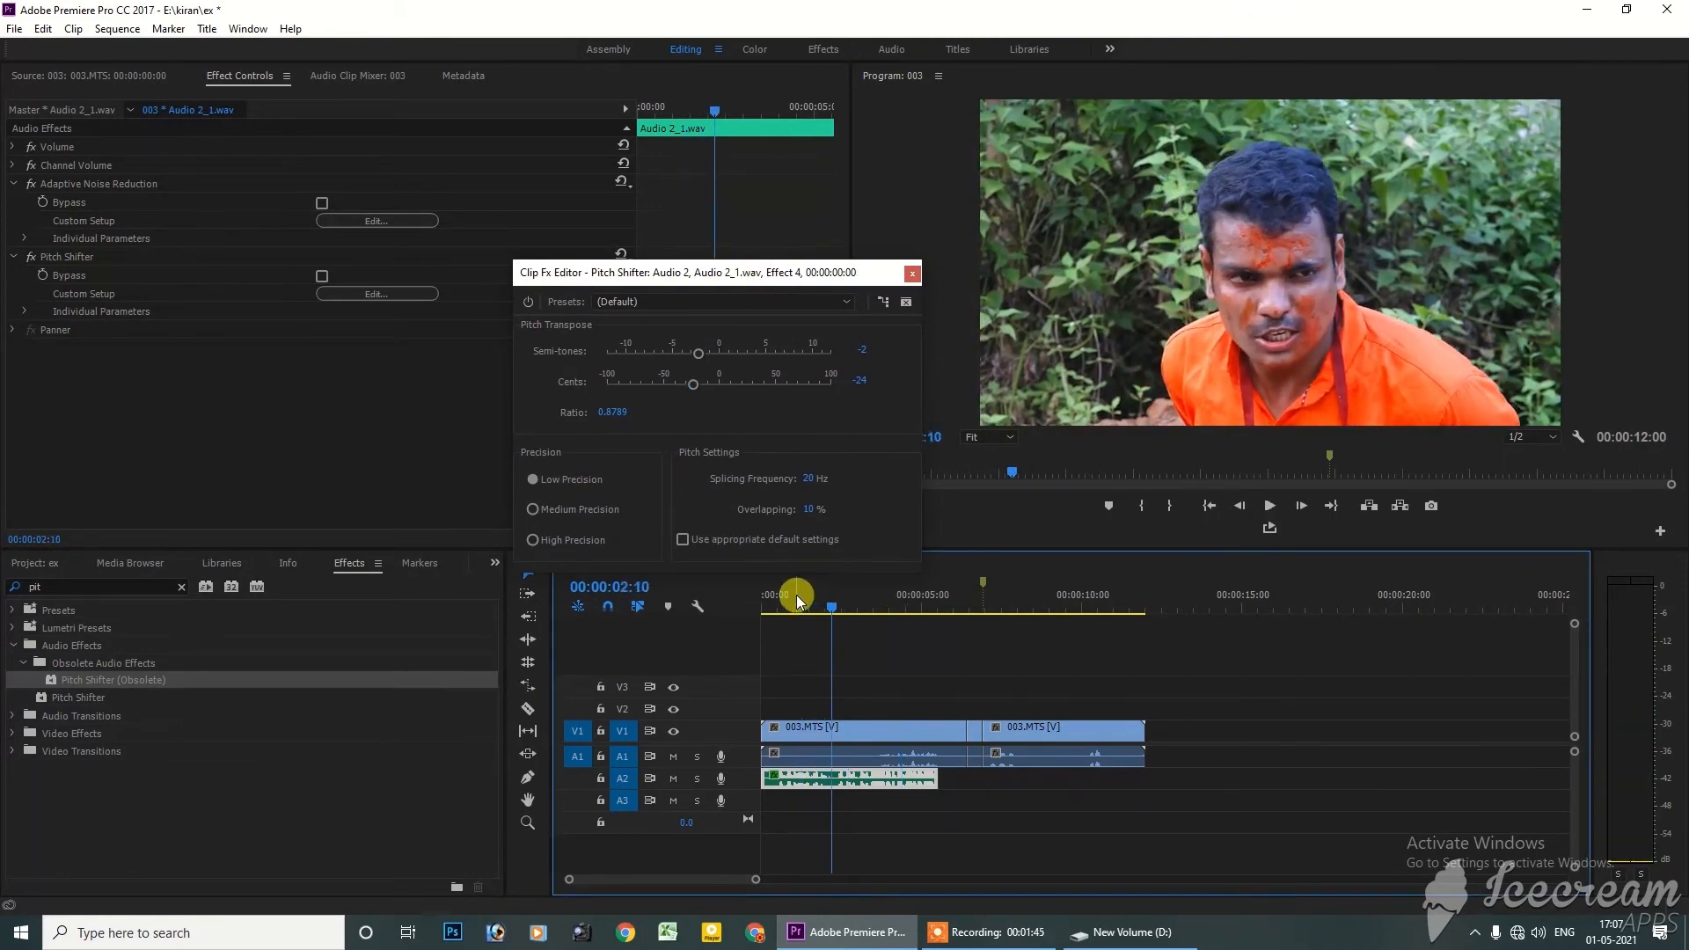
# Set the Pitch Shifter to High Precision and preview the clip from 00:00:00:00
pyautogui.click(535, 540)
pyautogui.moveTo(789, 604); pyautogui.dragTo(753, 598)
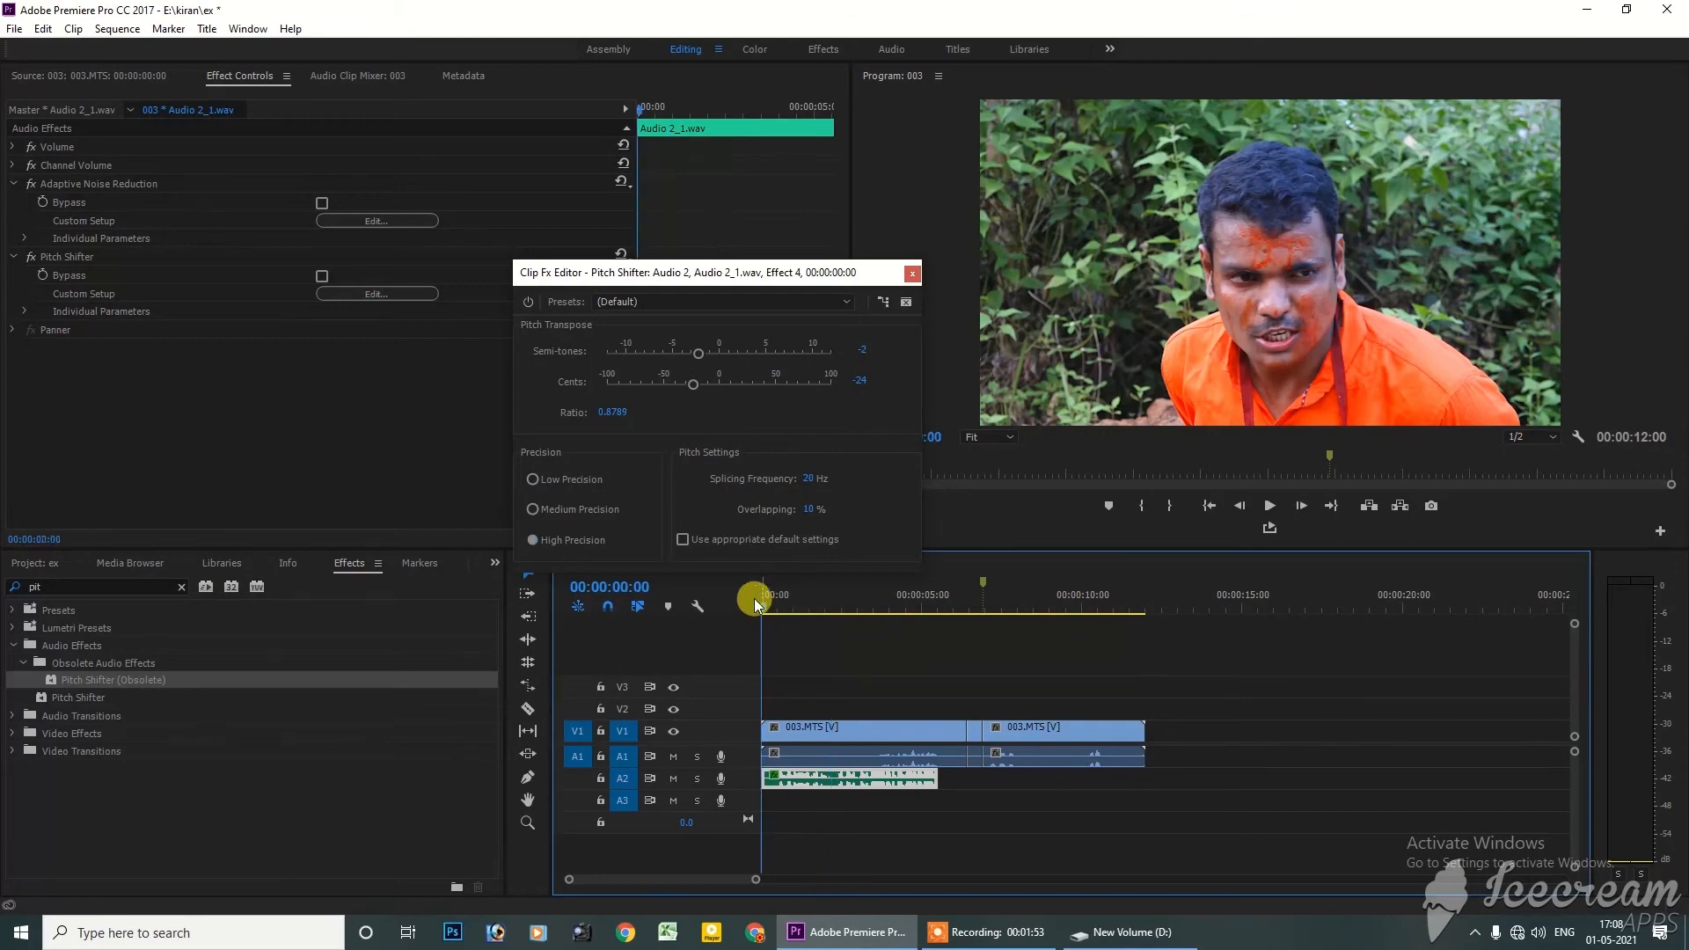
pyautogui.press('space')
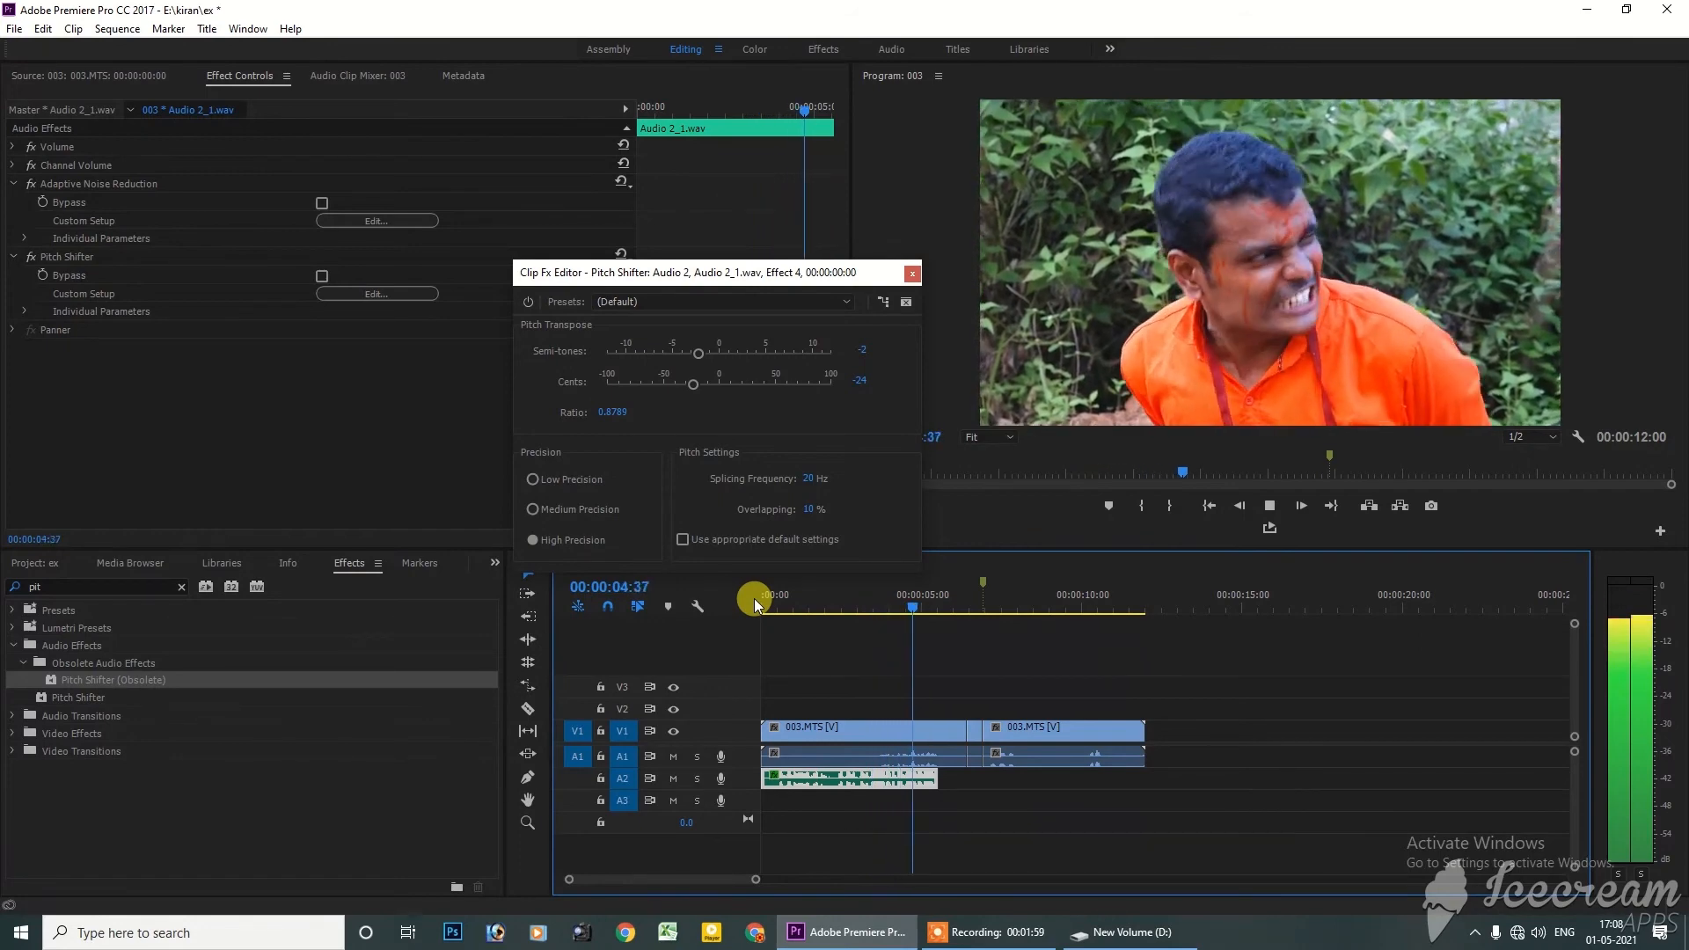
pyautogui.press('space')
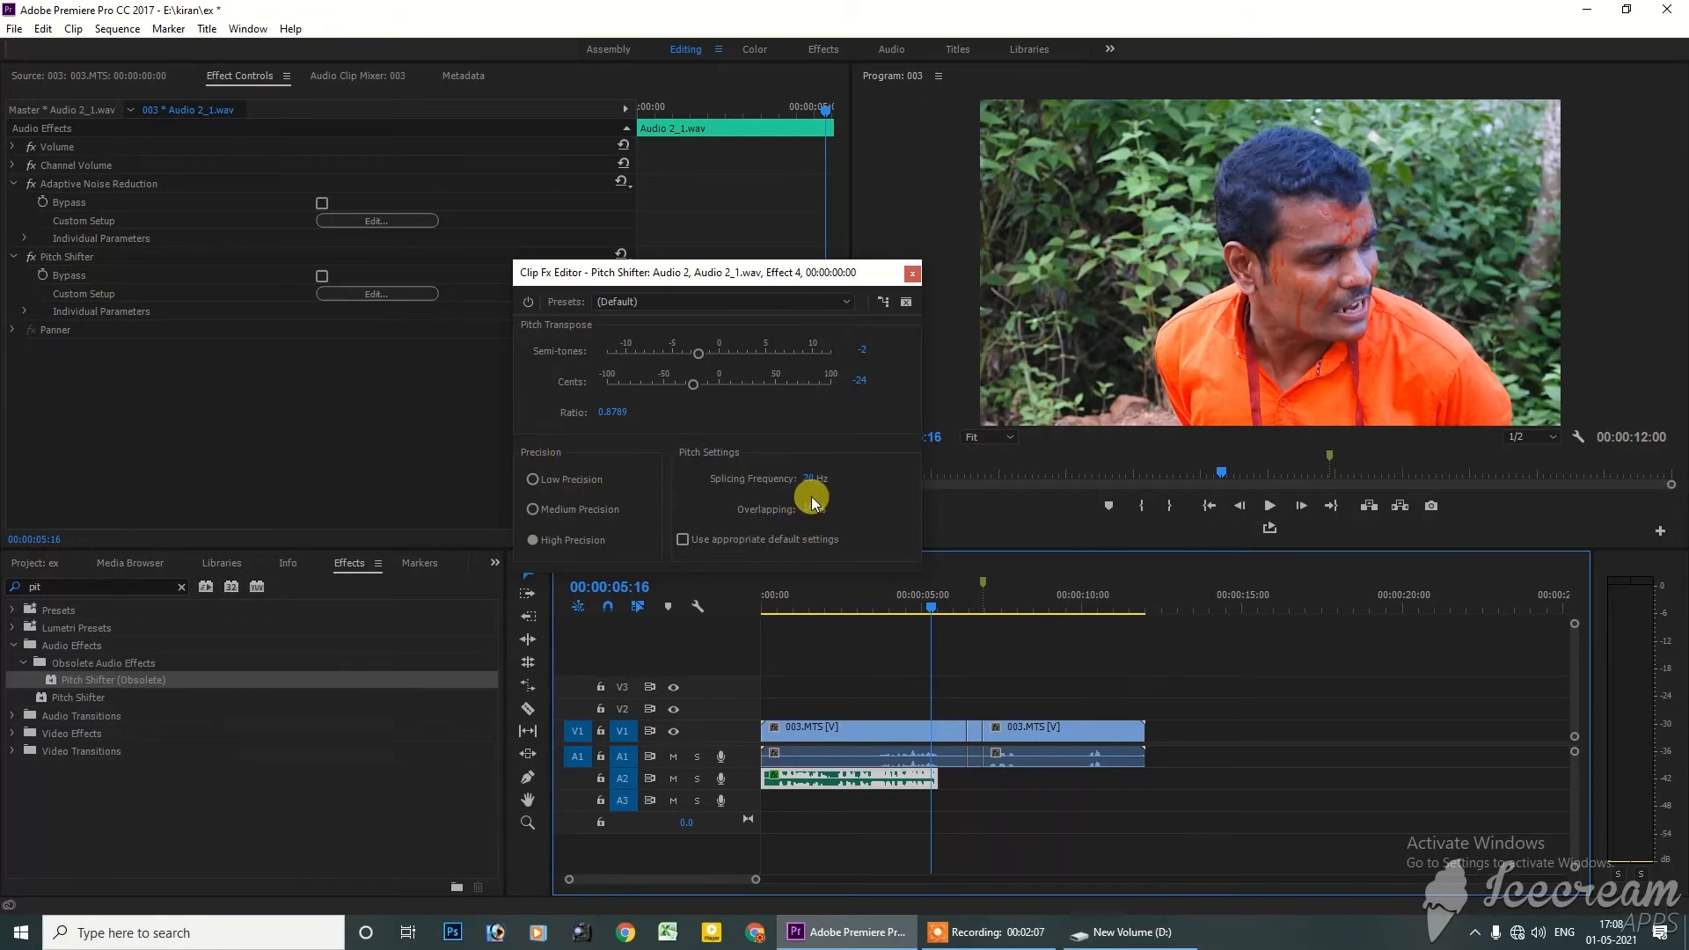
# Set the Pitch Shifter's Splicing Frequency to 27 Hz and replay the clip from near its start
pyautogui.moveTo(803, 481); pyautogui.dragTo(818, 488)
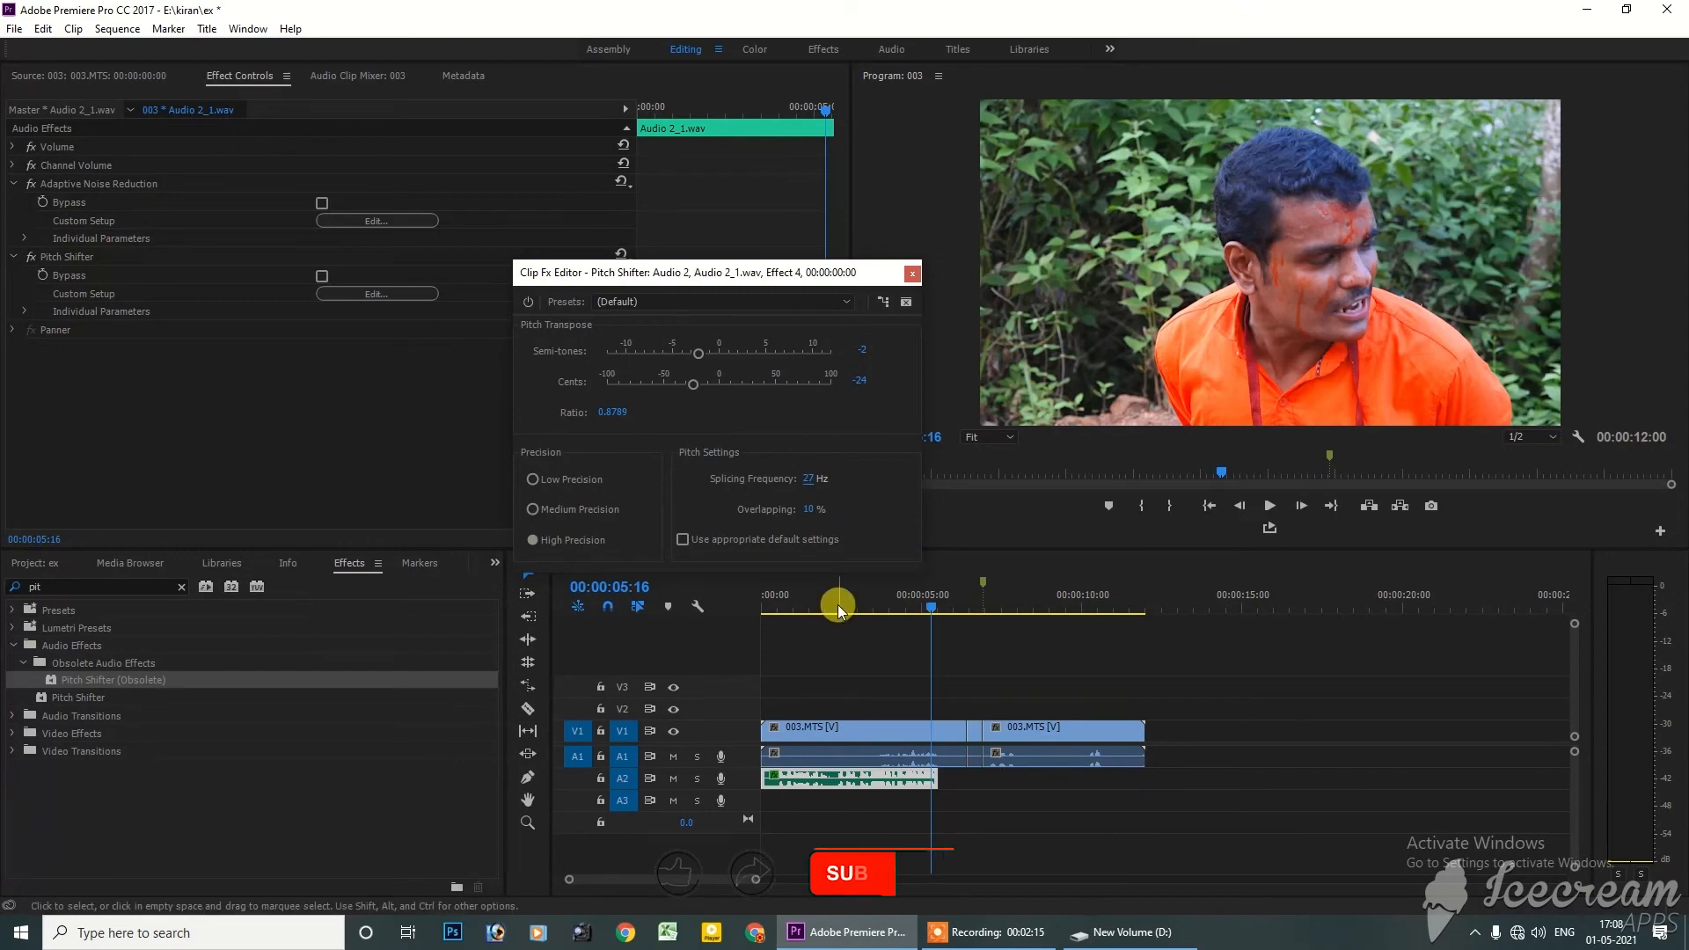
pyautogui.moveTo(838, 606); pyautogui.dragTo(789, 609)
pyautogui.press('space')
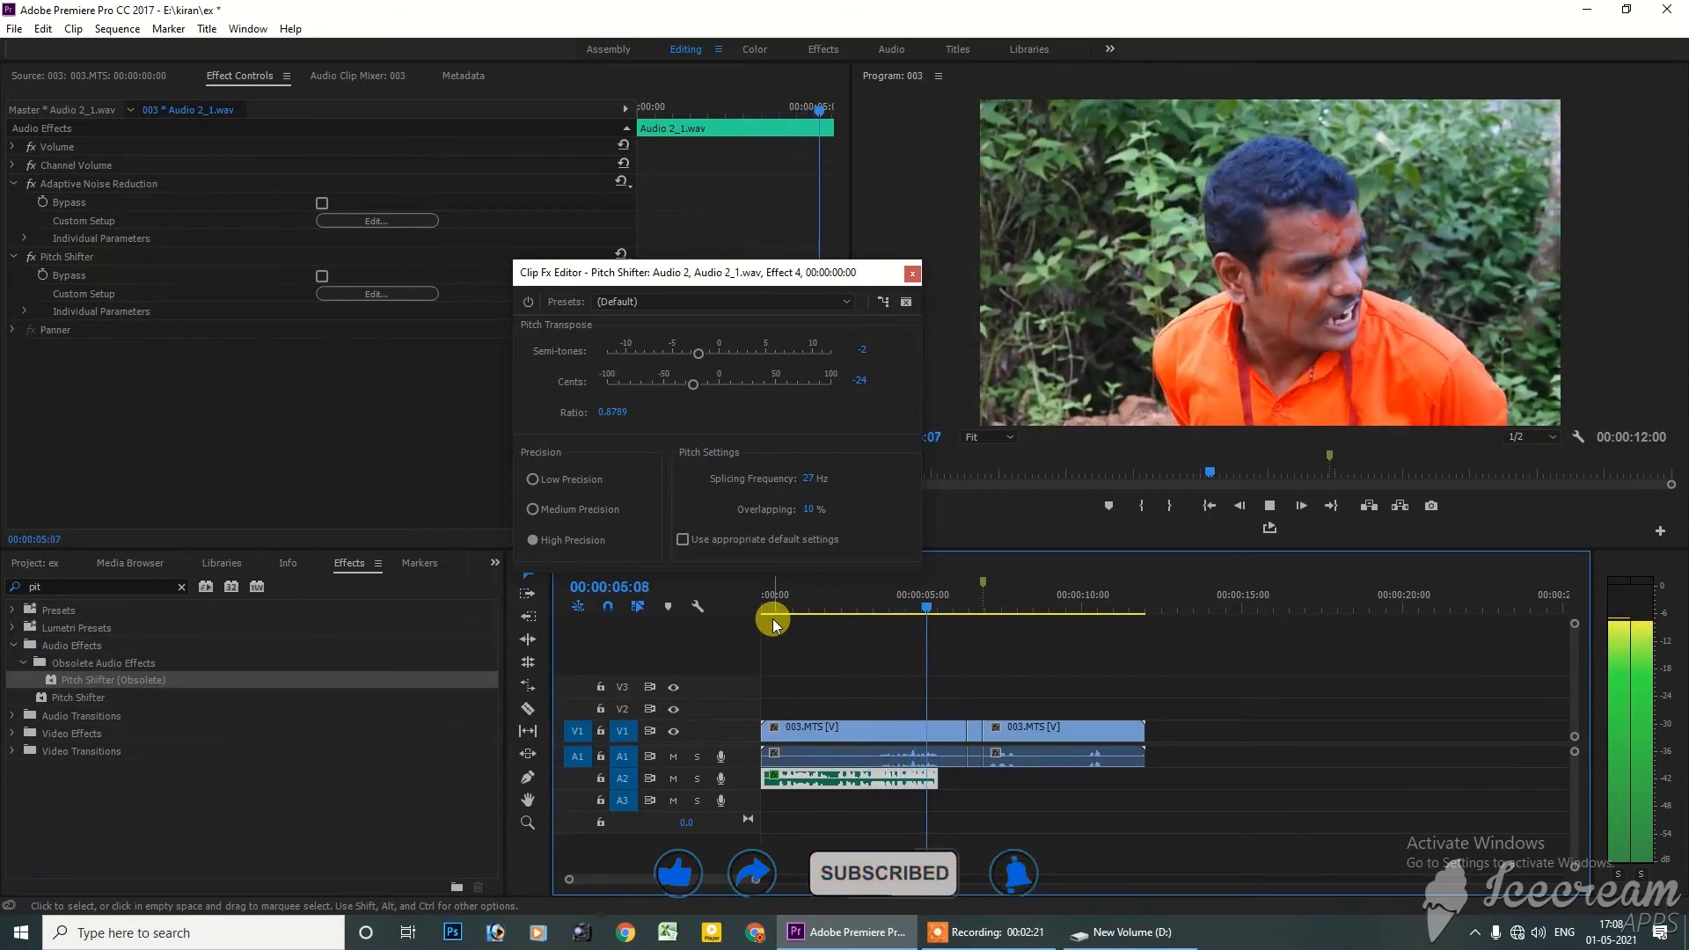
pyautogui.press('space')
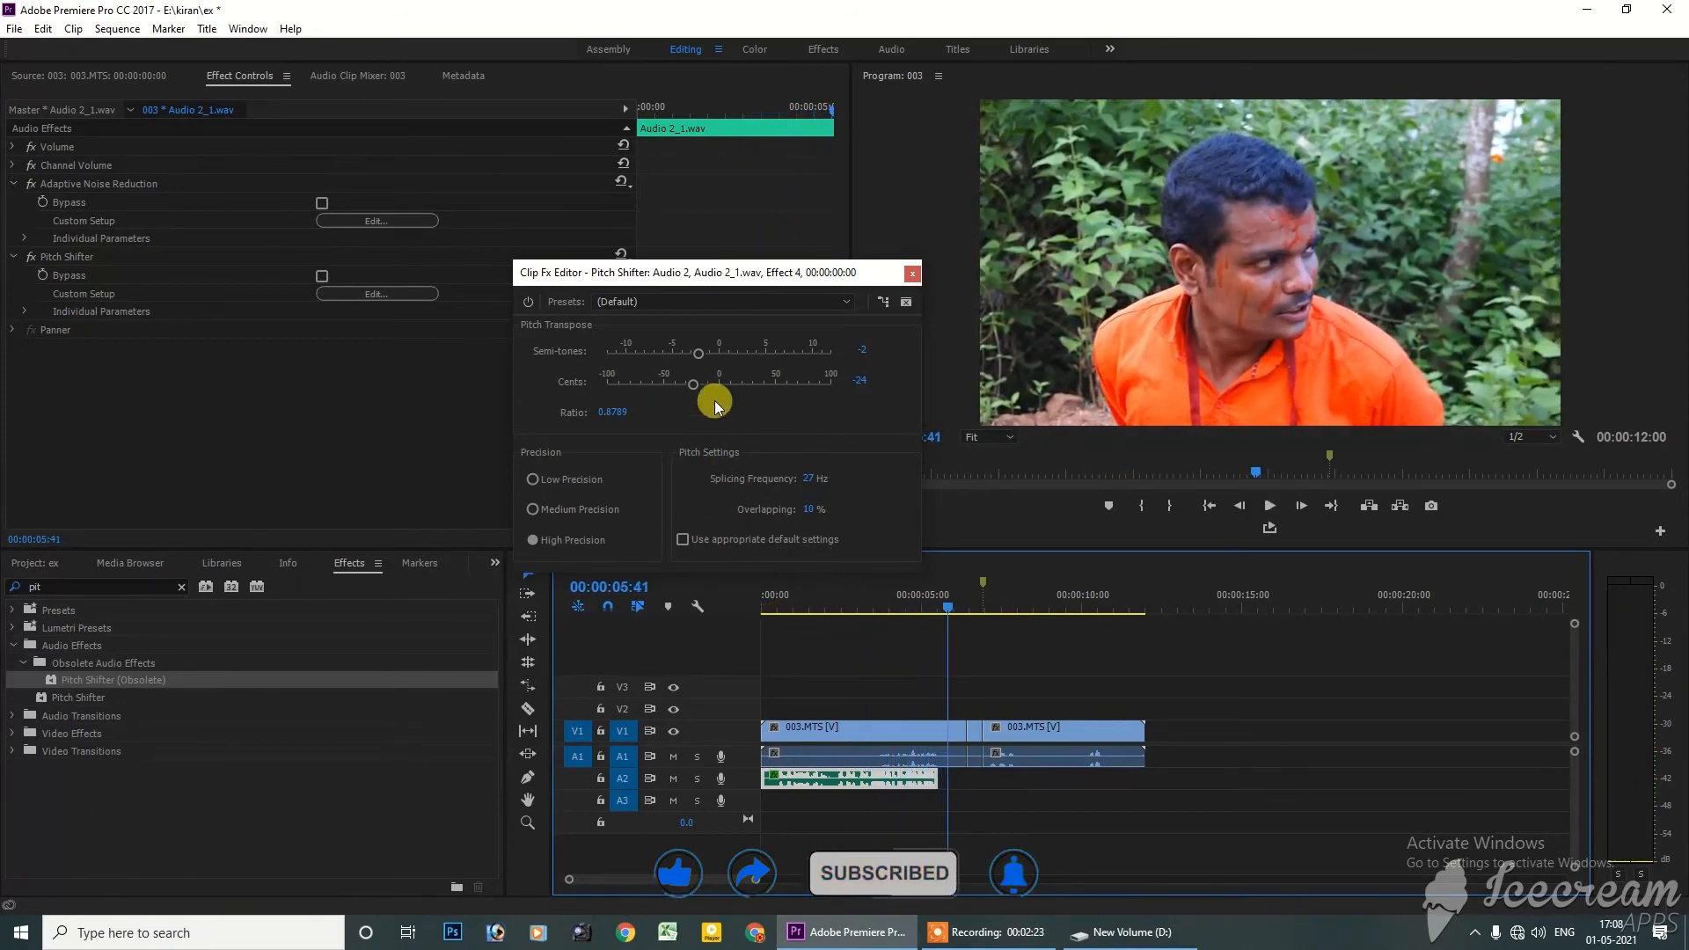
# Raise the pitch to 5 semi-tones and 26 cents, preview the start of the clip and close the effect editor
pyautogui.moveTo(704, 355); pyautogui.dragTo(748, 387)
pyautogui.moveTo(1005, 586); pyautogui.dragTo(774, 605)
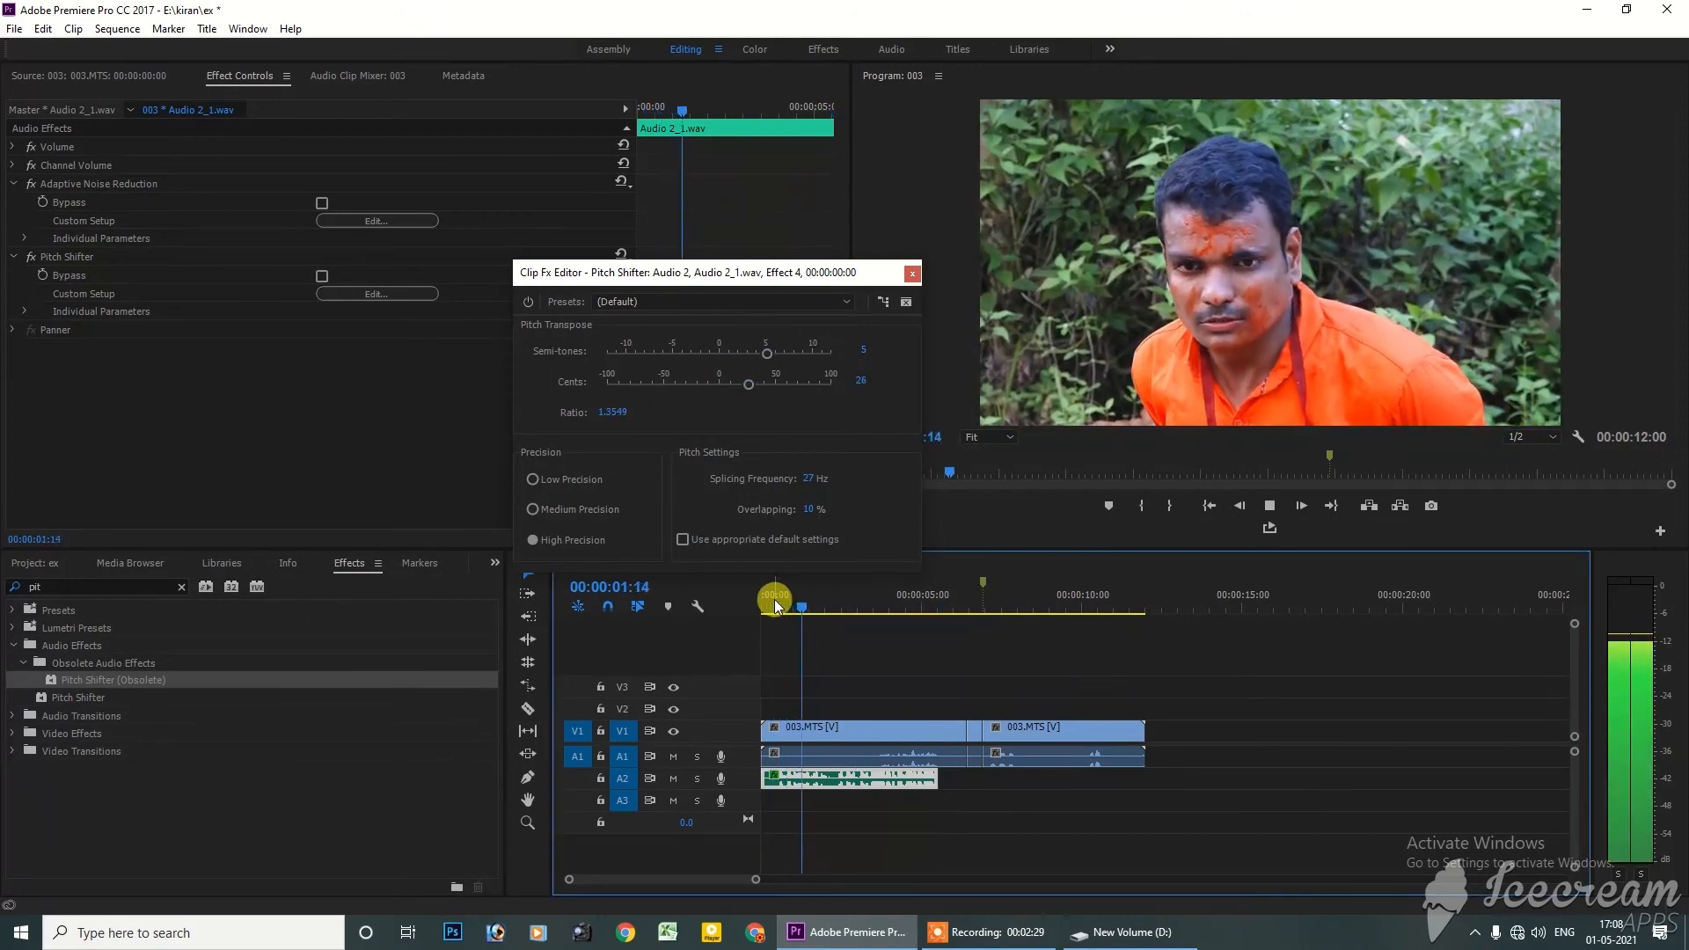
pyautogui.press('space')
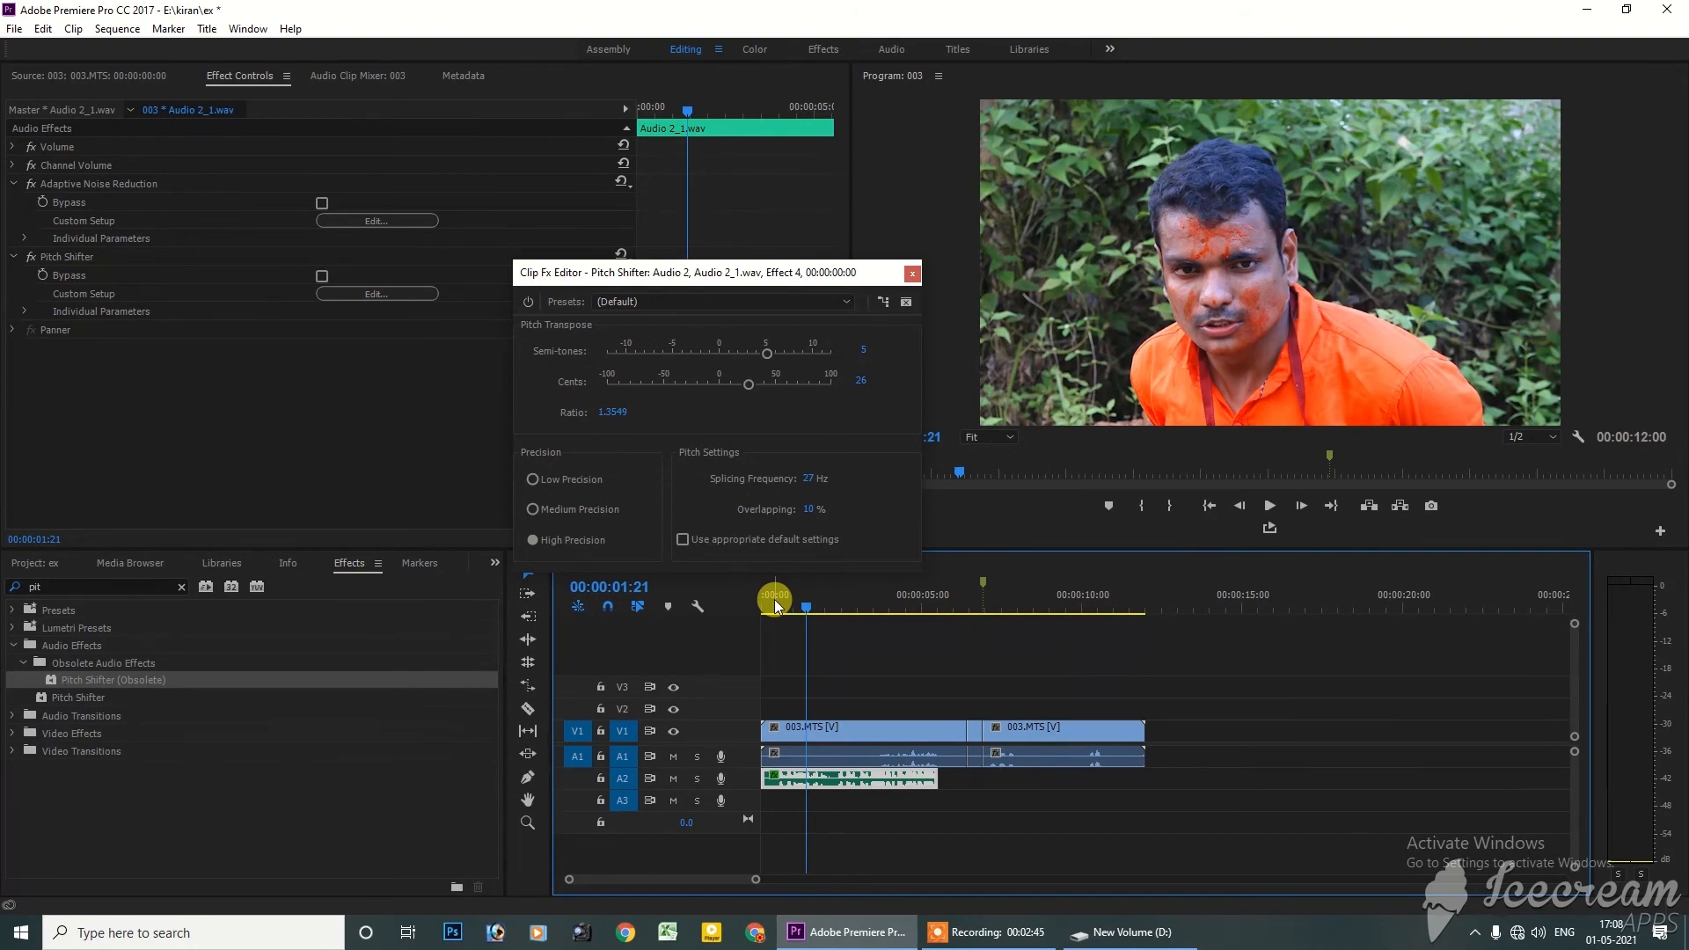
pyautogui.click(911, 273)
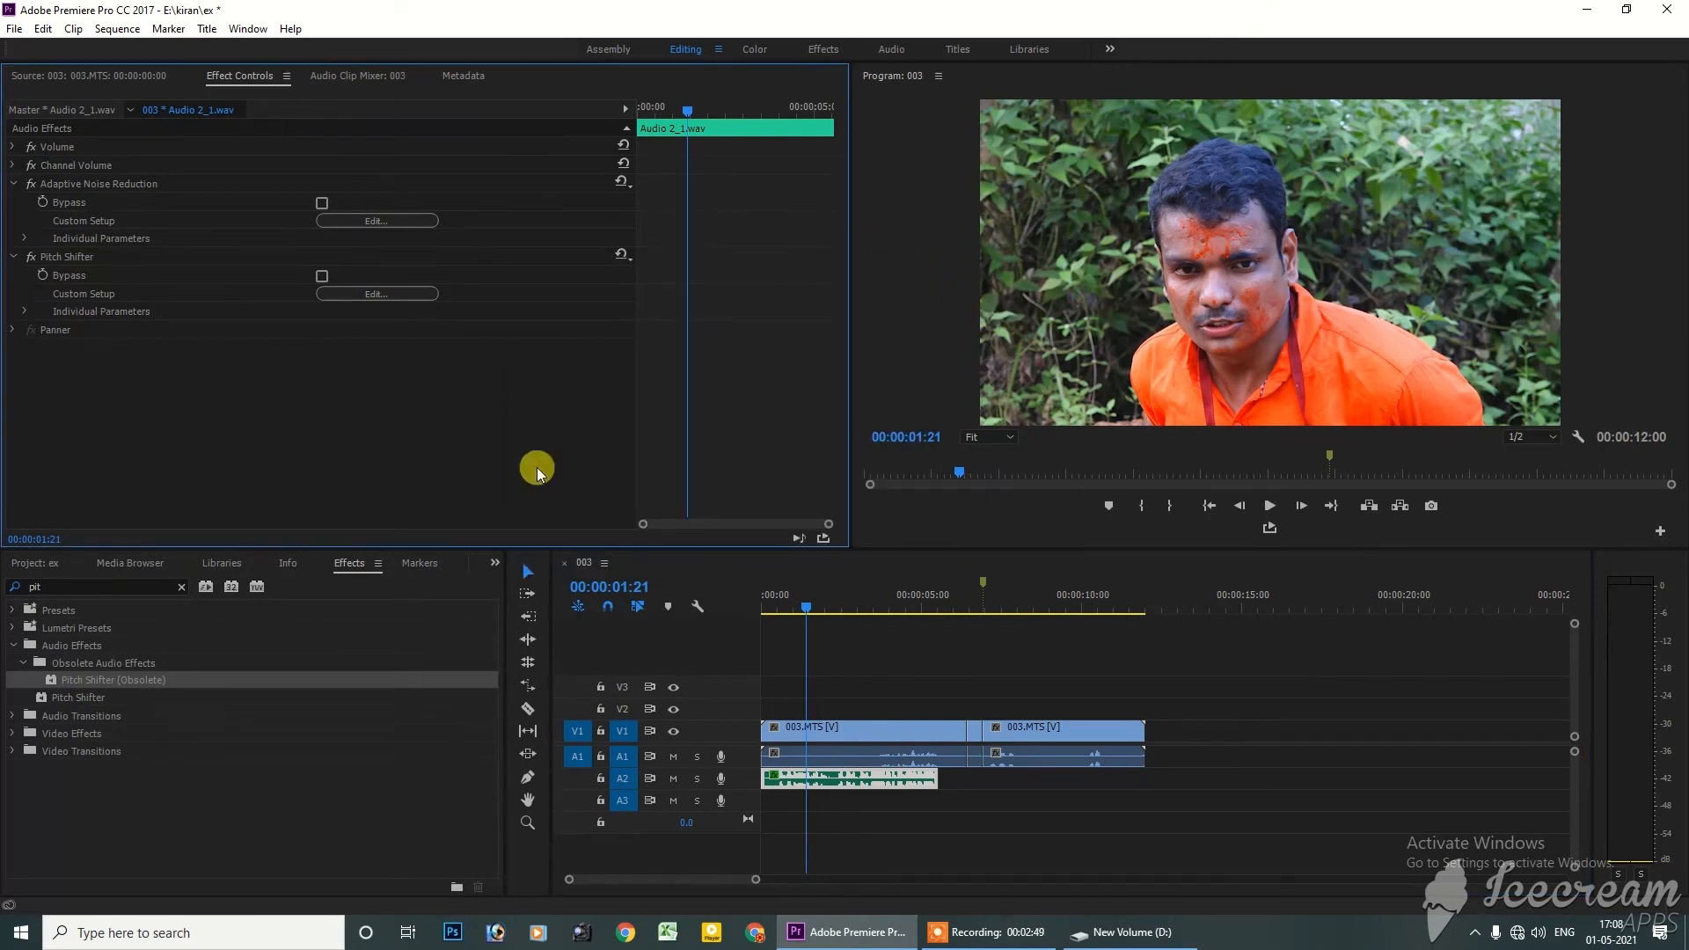
# Return the playhead to 00:00:00:00 and remove the Pitch Shifter effect from the audio clip
pyautogui.moveTo(807, 607); pyautogui.dragTo(660, 641)
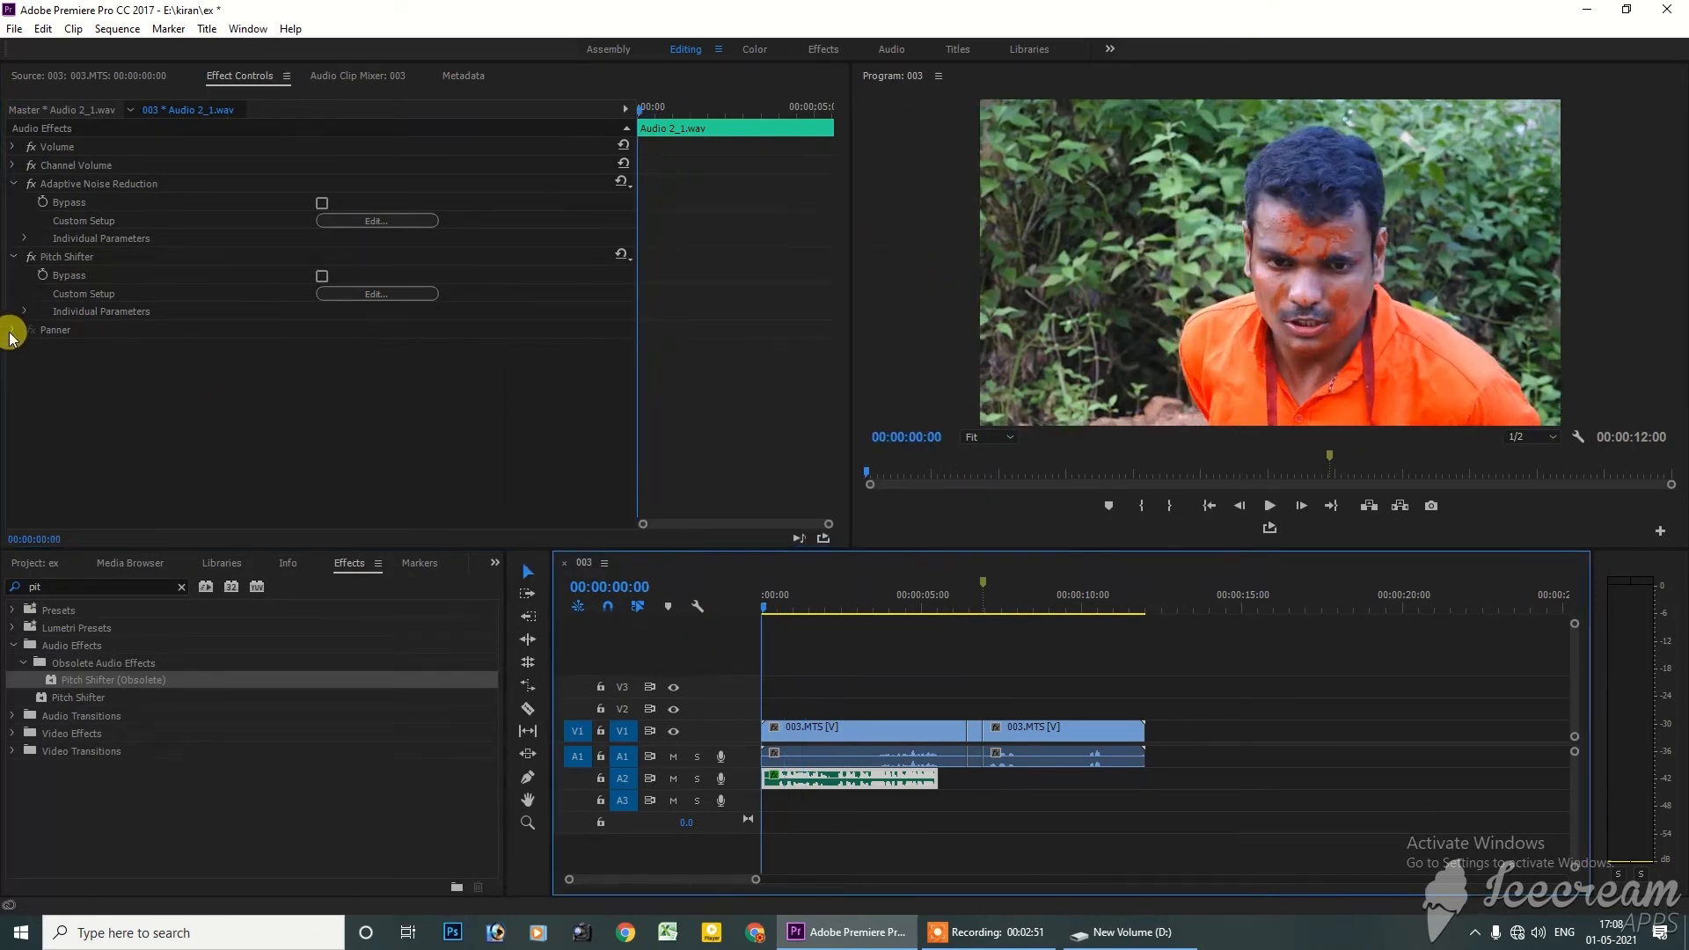
pyautogui.click(63, 258)
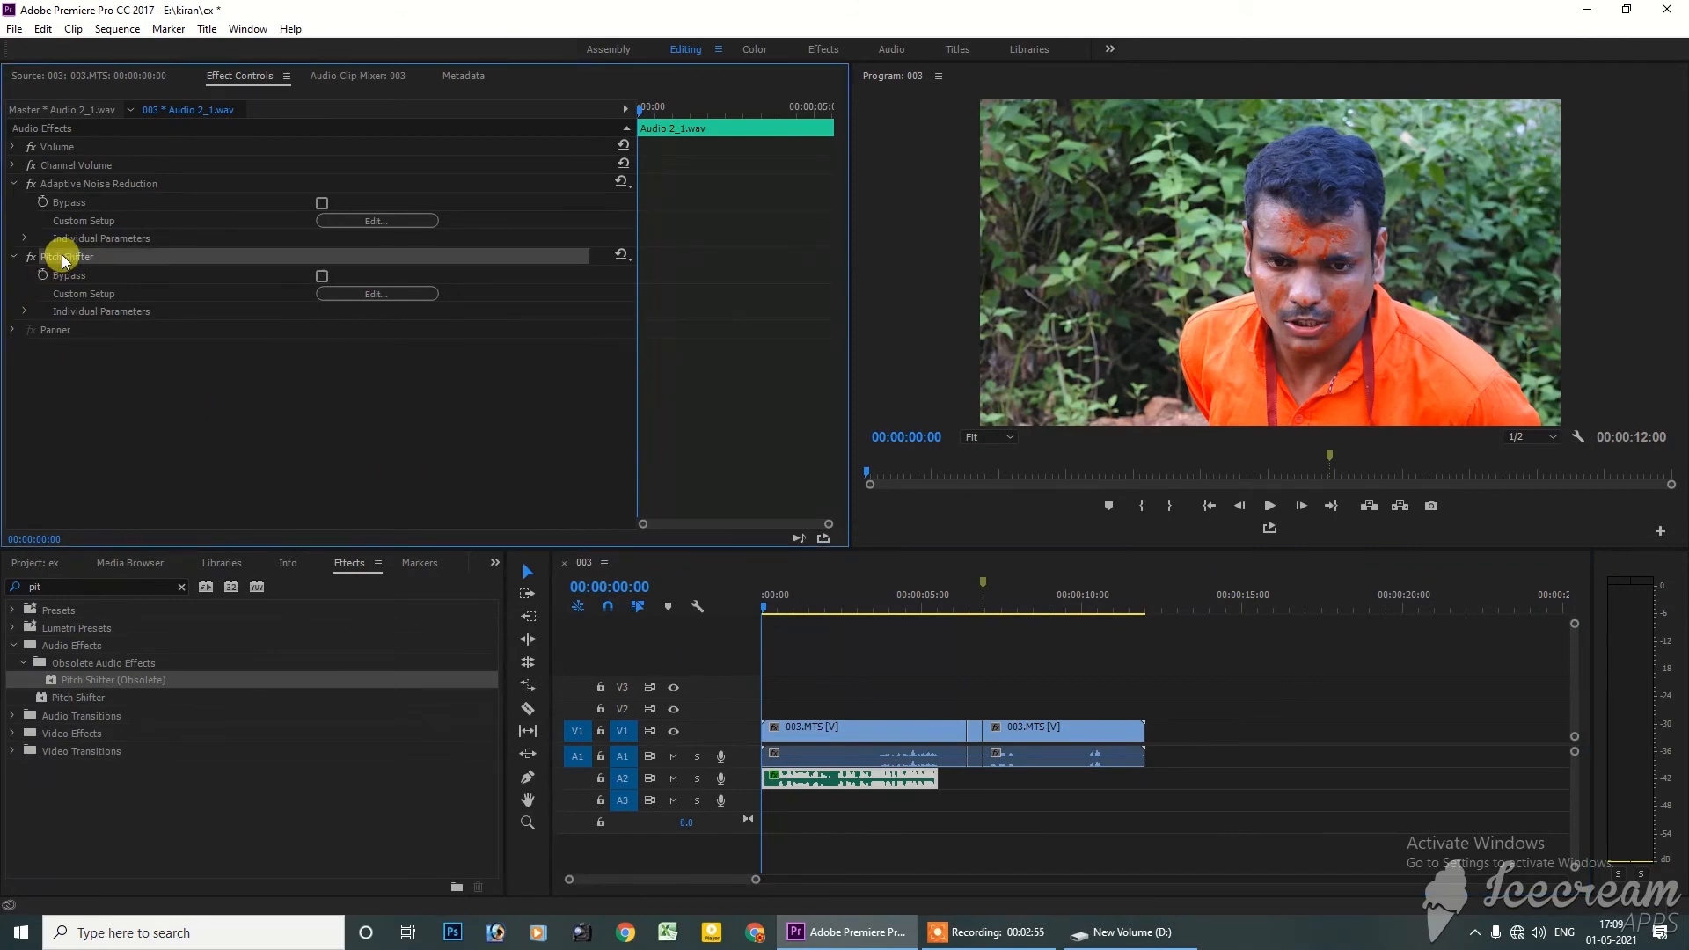
pyautogui.press('Delete')
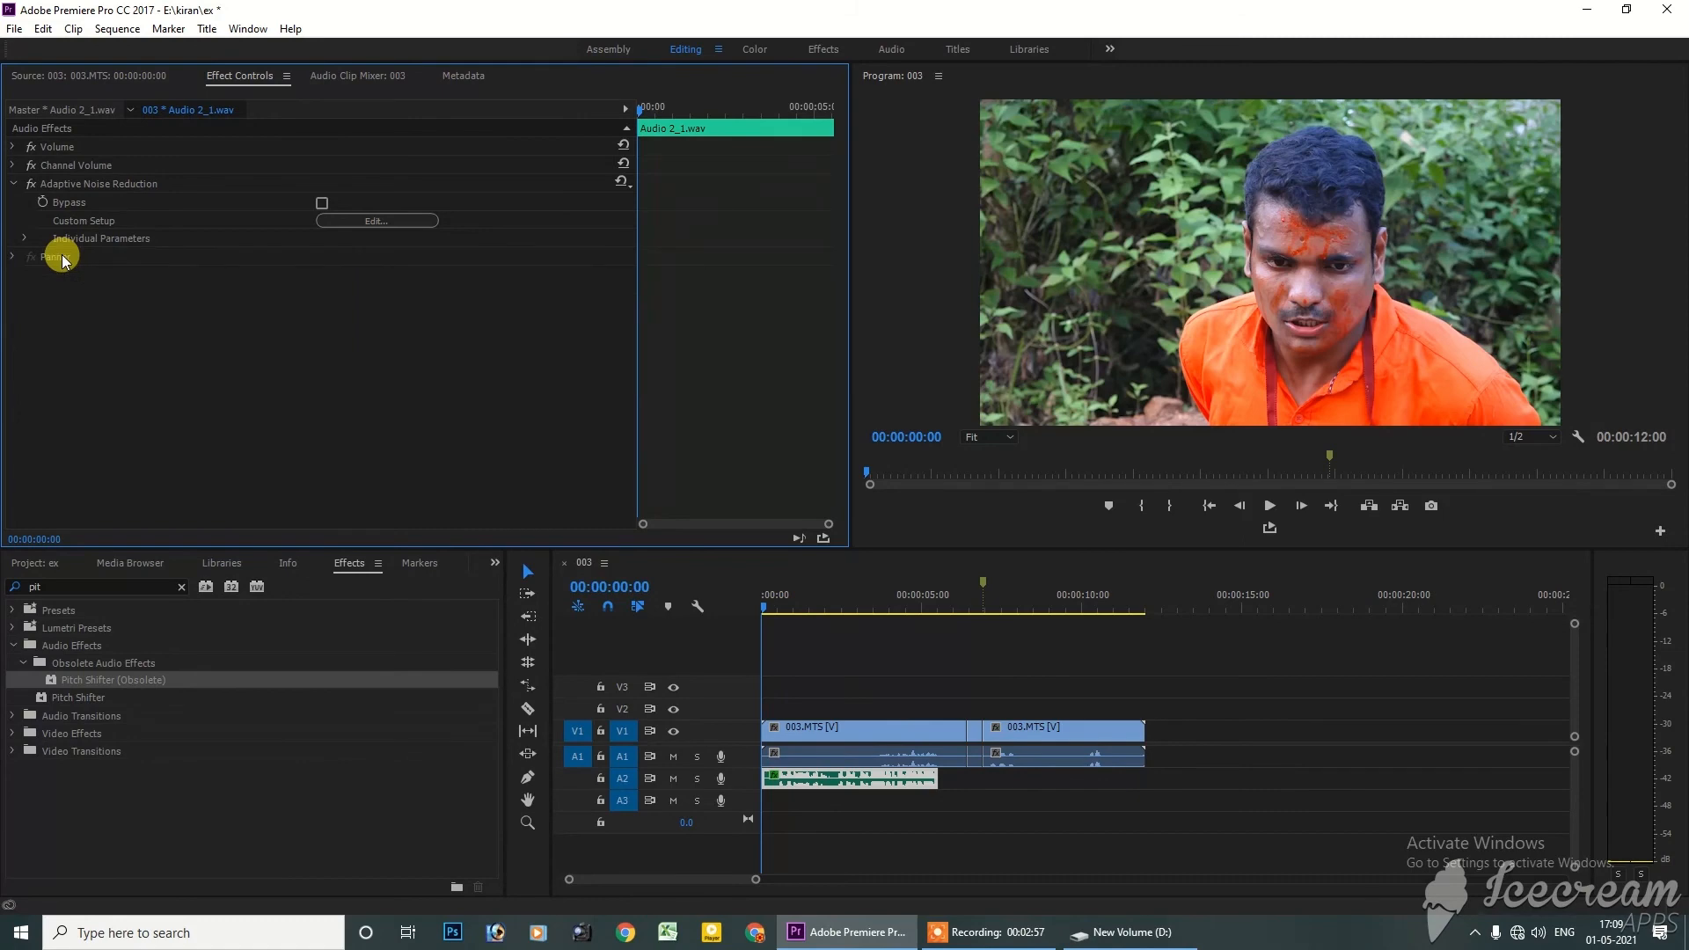